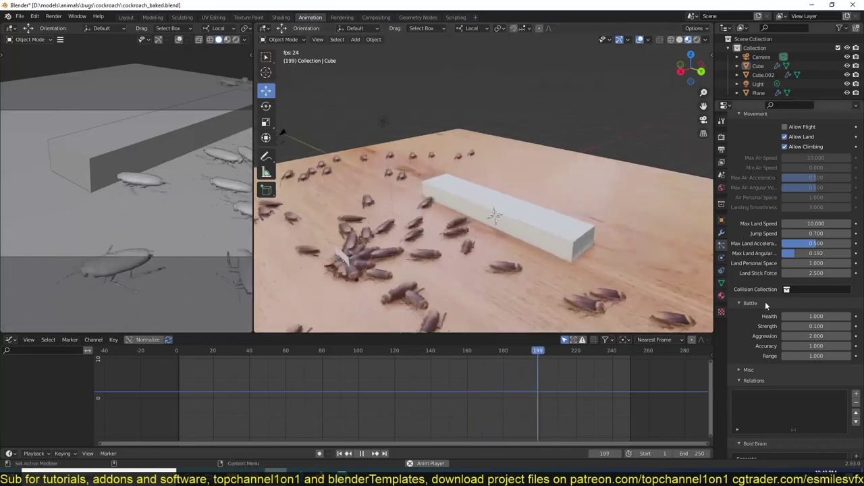
Select the Cube emitter to view its 100-particle Boids settings with land and climbing allowed
{"action": "scroll", "coordinate": [807, 282], "scroll_direction": "up", "scroll_amount": 3}
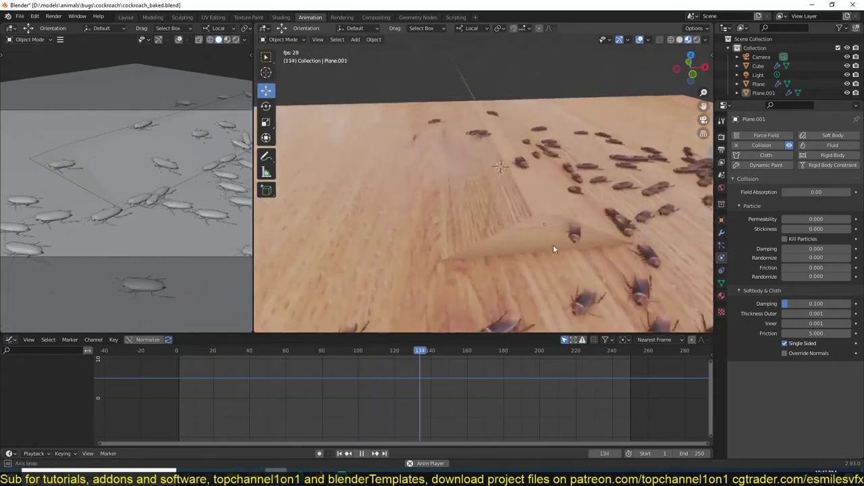
{"action": "middle_click_drag", "start_coordinate": [553, 249], "coordinate": [609, 214]}
{"action": "mouse_move", "coordinate": [543, 176]}
{"action": "middle_mouse_down"}
{"action": "mouse_move", "coordinate": [506, 201]}
{"action": "mouse_move", "coordinate": [535, 226]}
{"action": "mouse_move", "coordinate": [553, 179]}
{"action": "middle_mouse_up"}
{"action": "left_click", "coordinate": [553, 181]}
{"action": "left_click", "coordinate": [721, 245]}
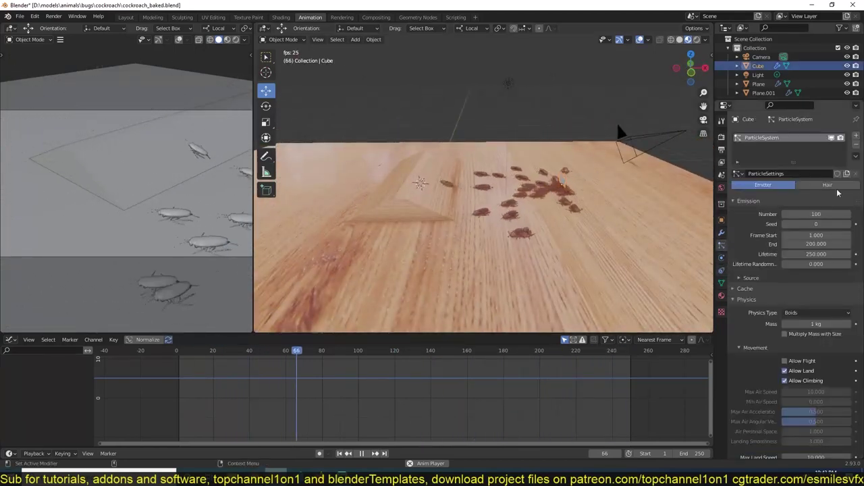
{"action": "left_click", "coordinate": [857, 138]}
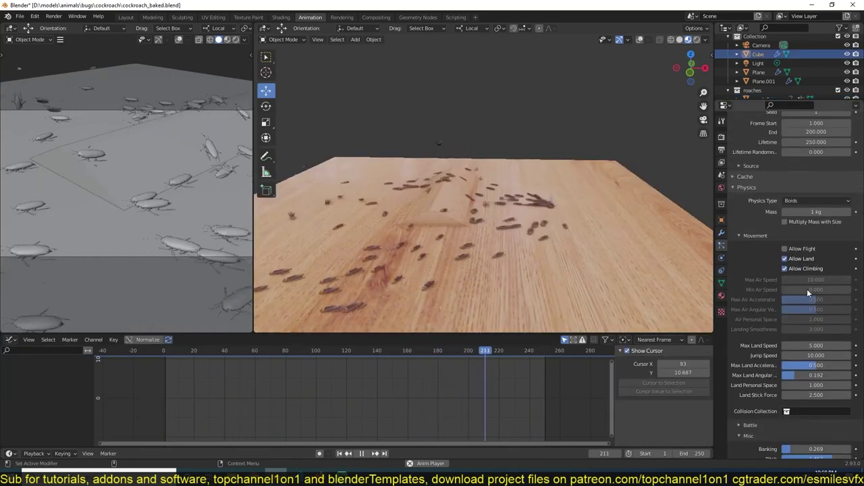
Set boid Max Land Speed to 5, lower acceleration slightly, and raise Land Stick Force to 5.2
{"action": "scroll", "coordinate": [807, 288], "scroll_direction": "down", "scroll_amount": 2}
{"action": "left_click_drag", "start_coordinate": [787, 322], "coordinate": [799, 322]}
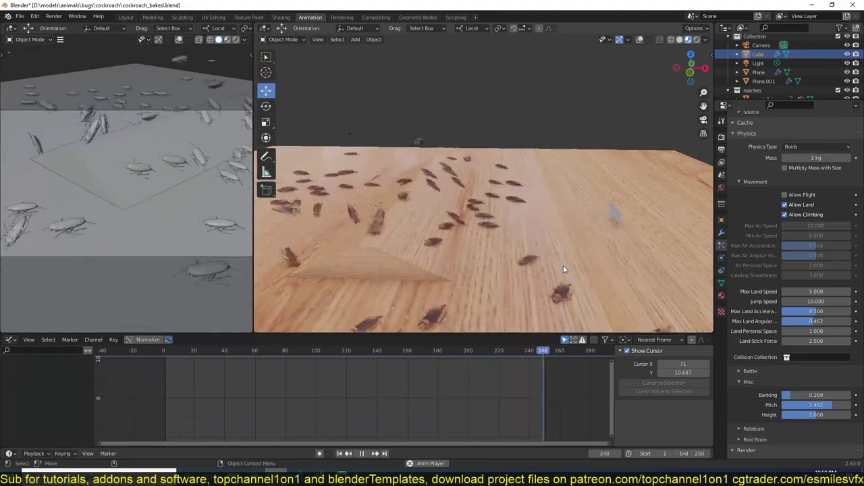
{"action": "left_click_drag", "start_coordinate": [817, 311], "coordinate": [810, 311]}
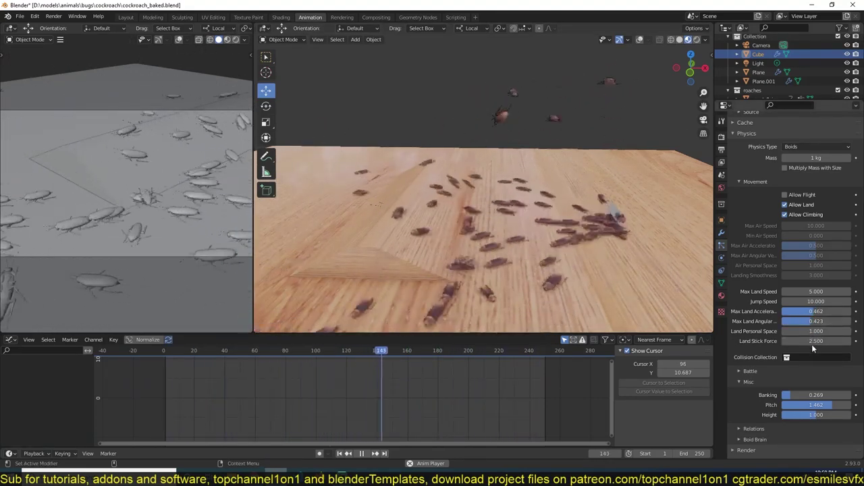
{"action": "left_click_drag", "start_coordinate": [797, 341], "coordinate": [803, 341]}
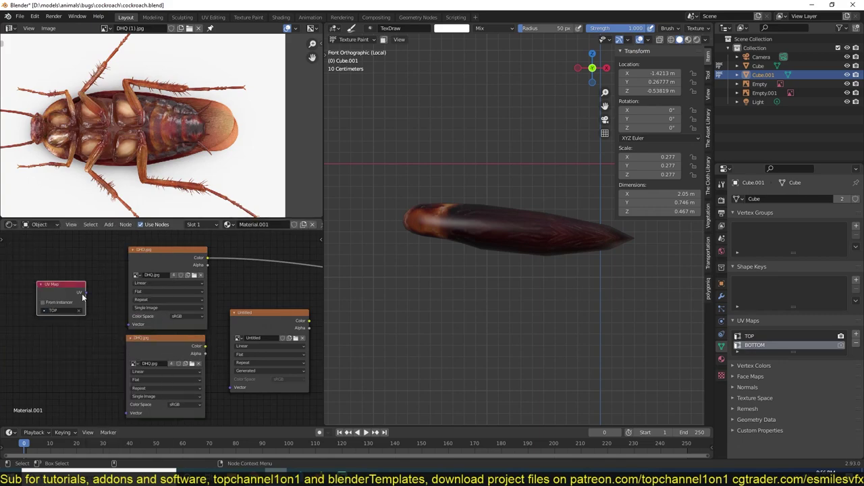
Enter Edit Mode on the leg mesh and maximize the UV editor over the reference
{"action": "key", "text": "Tab"}
{"action": "key", "text": "ctrl+space"}
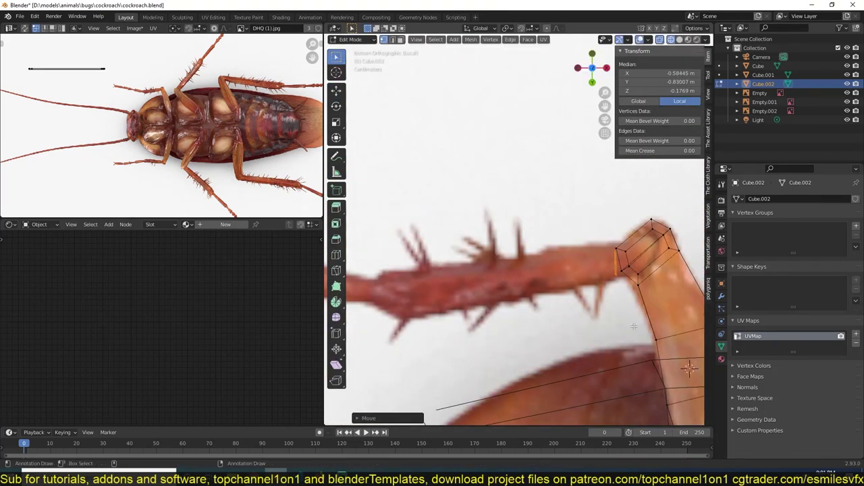
Scale the selected leg vertices to fit the reference
{"action": "key", "text": "s"}
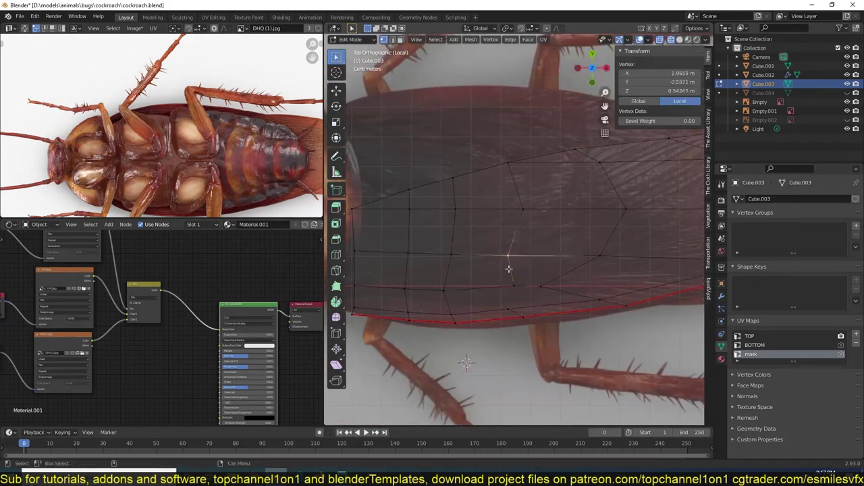
Knife-cut new edges across the wing mesh and near the wing tip
{"action": "key", "text": "k"}
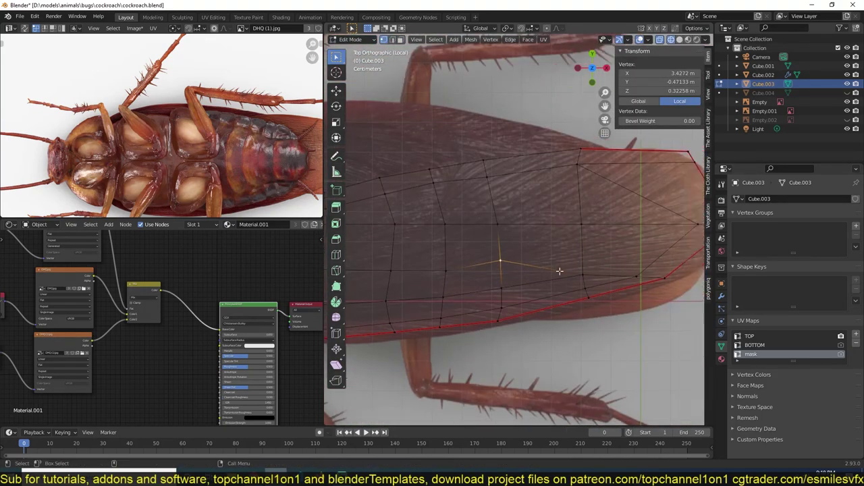
{"action": "scroll", "coordinate": [543, 267], "scroll_direction": "up", "scroll_amount": 2}
{"action": "key", "text": "k"}
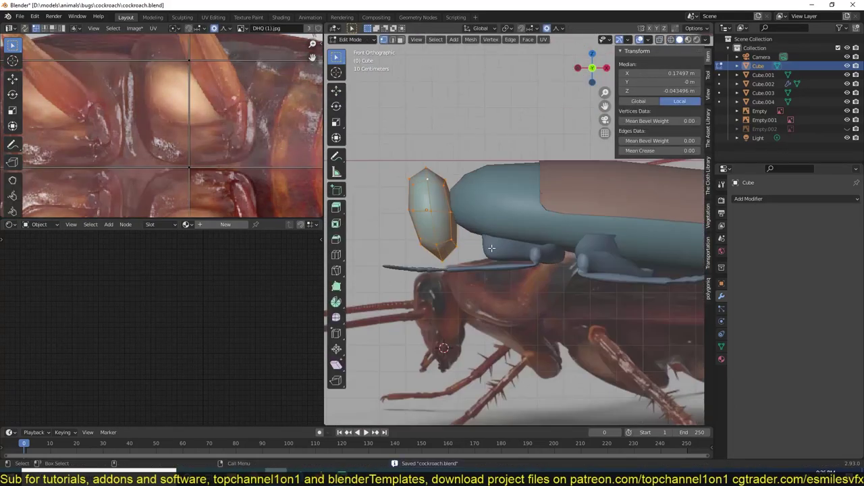
Return to Object Mode and give the head part a new material
{"action": "key", "text": "Tab"}
{"action": "left_click", "coordinate": [247, 225]}
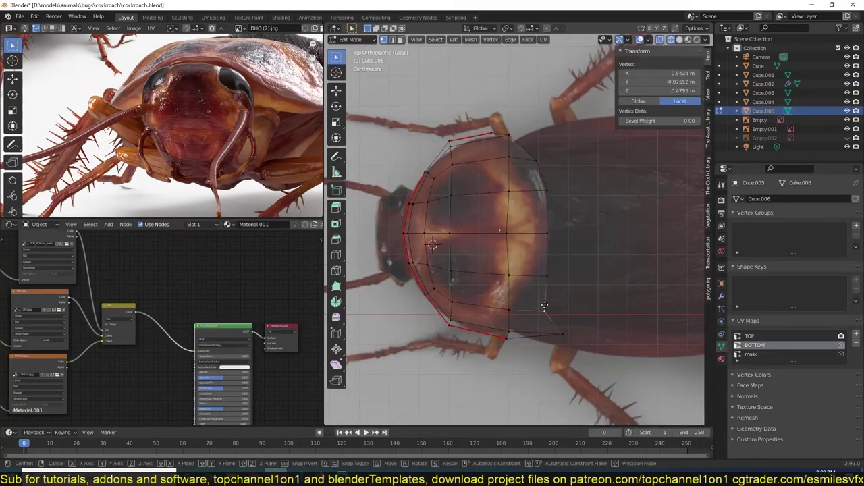
Switch to Front view to start the antenna curve
{"action": "key", "text": "KP_1"}
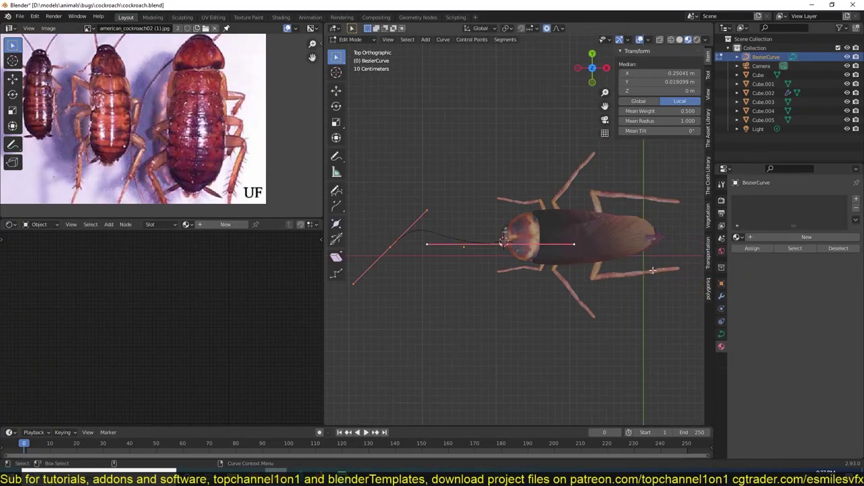
Reshape the antenna with smooth falloff and convert the curve to a mesh
{"action": "scroll", "coordinate": [506, 245], "scroll_direction": "up", "scroll_amount": 2}
{"action": "key", "text": "g"}
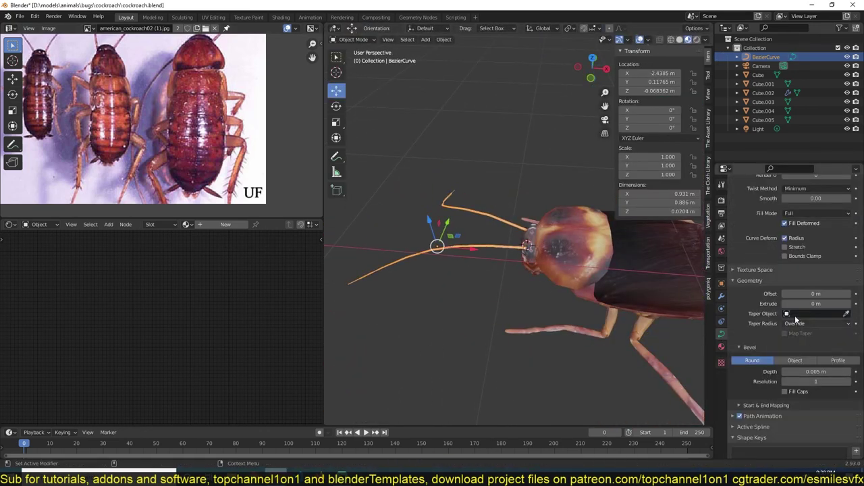
{"action": "key", "text": "ctrl+a"}
{"action": "left_click", "coordinate": [442, 336]}
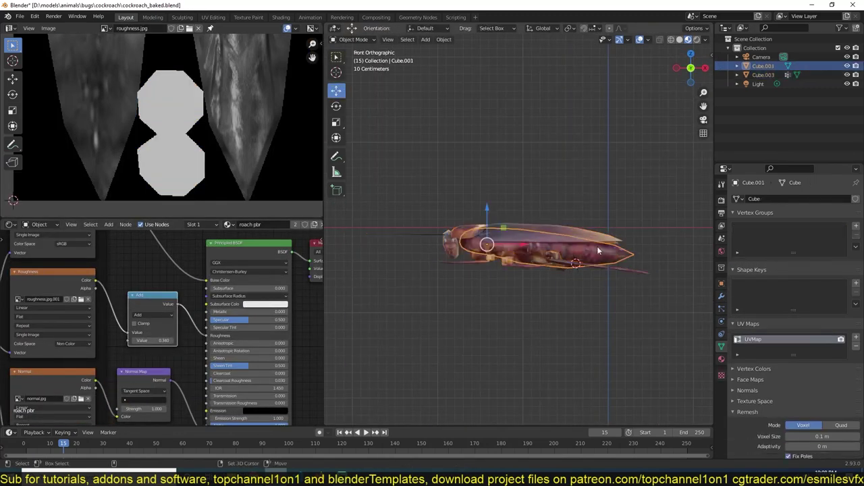
Select the wings object Cube.003 and enlarge the timeline area below the viewport
{"action": "left_click", "coordinate": [598, 257]}
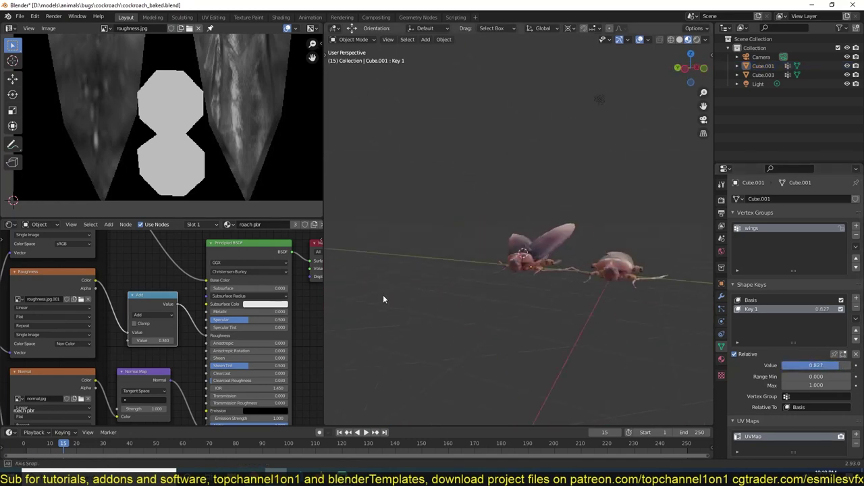
{"action": "middle_click_drag", "start_coordinate": [383, 299], "coordinate": [821, 367]}
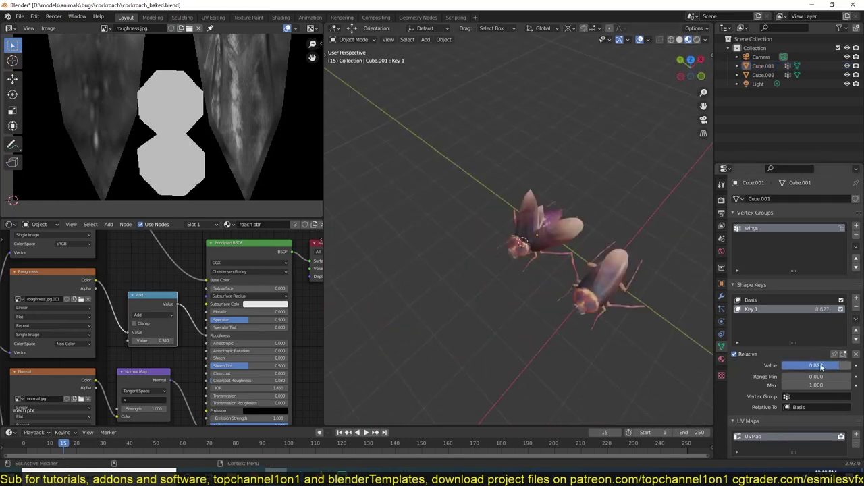
{"action": "middle_click_drag", "start_coordinate": [509, 255], "coordinate": [556, 226]}
{"action": "left_click_drag", "start_coordinate": [64, 427], "coordinate": [60, 370]}
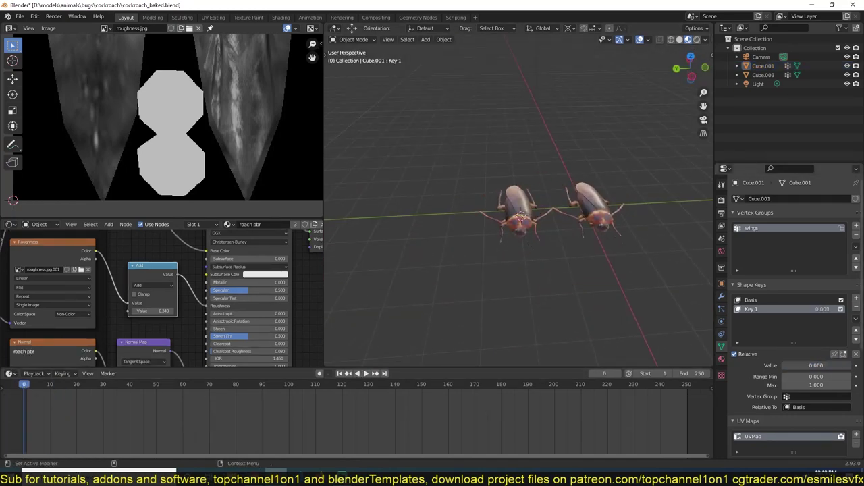
Keyframe the Key 1 shape-key value and show its curve in the Graph Editor
{"action": "right_click", "coordinate": [816, 366]}
{"action": "left_click", "coordinate": [820, 351]}
{"action": "key", "text": "ctrl+Tab"}
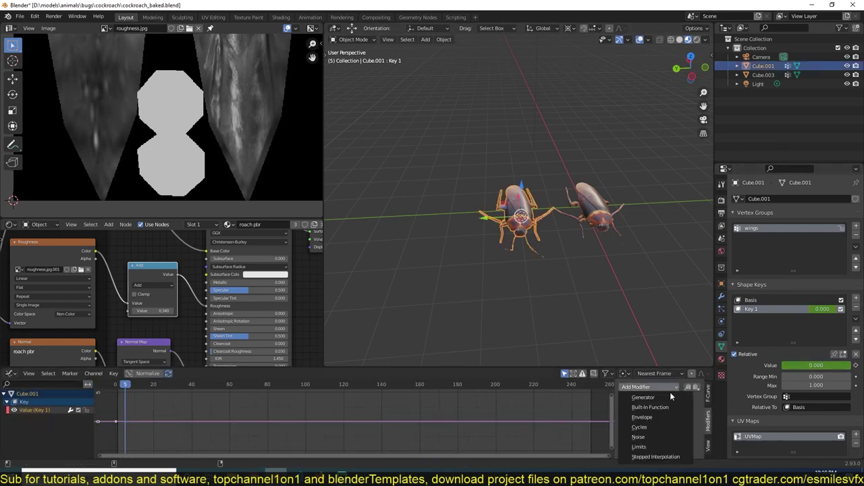
Add a Noise modifier to the wing curve, tune its scale and strength, and save
{"action": "left_click", "coordinate": [638, 437]}
{"action": "key", "text": "space"}
{"action": "left_click_drag", "start_coordinate": [405, 370], "coordinate": [405, 301]}
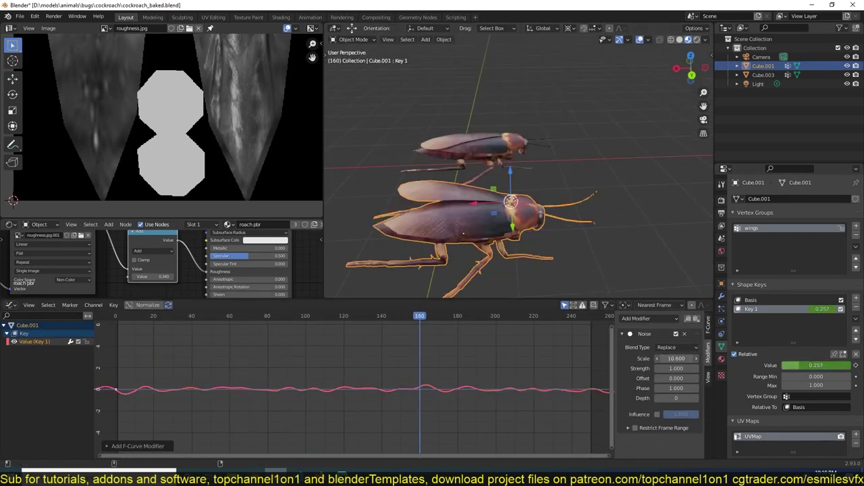
{"action": "left_click_drag", "start_coordinate": [675, 359], "coordinate": [618, 369]}
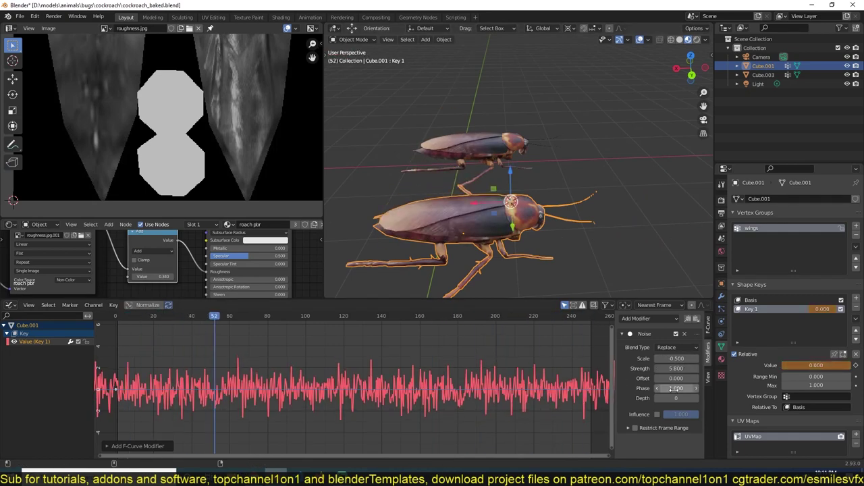
{"action": "mouse_move", "coordinate": [657, 401]}
{"action": "left_mouse_down"}
{"action": "mouse_move", "coordinate": [649, 401]}
{"action": "mouse_move", "coordinate": [695, 368]}
{"action": "left_mouse_up"}
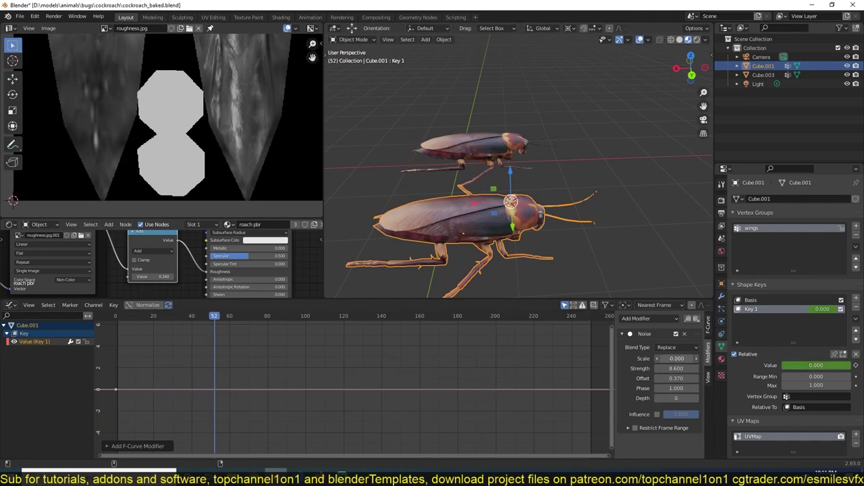
{"action": "key", "text": "ctrl+s"}
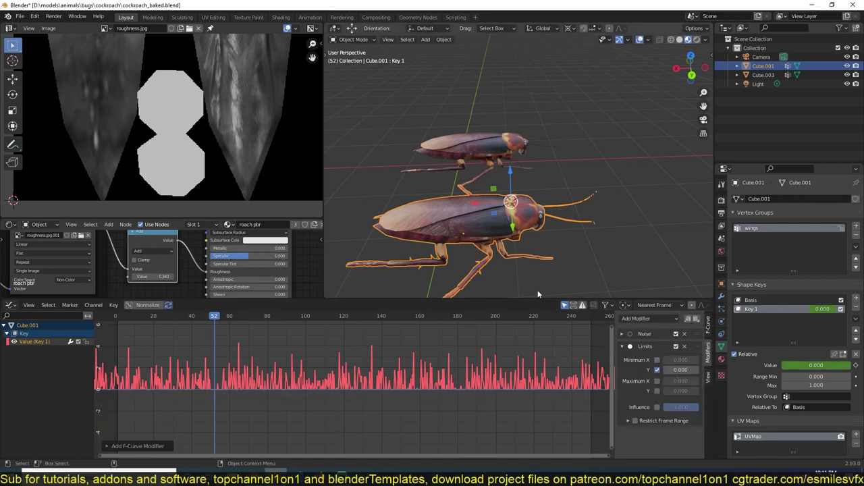
{"action": "key", "text": "ctrl+z"}
{"action": "left_click_drag", "start_coordinate": [675, 368], "coordinate": [638, 369]}
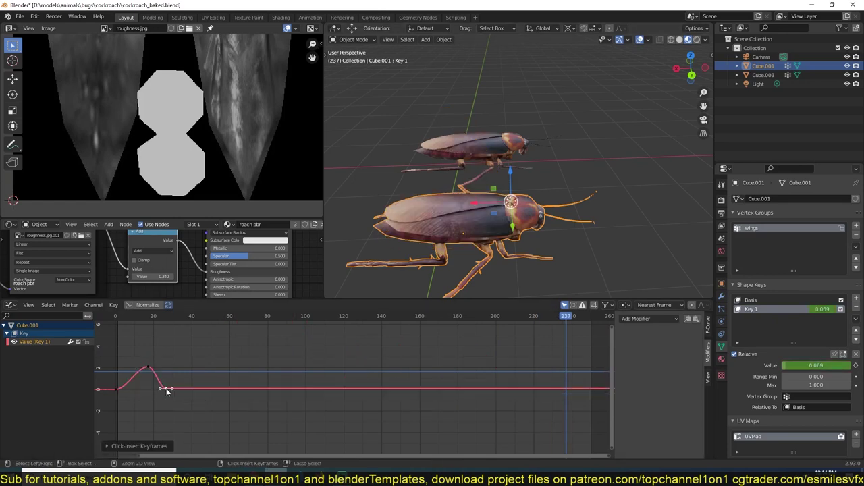
{"action": "key", "text": "Home"}
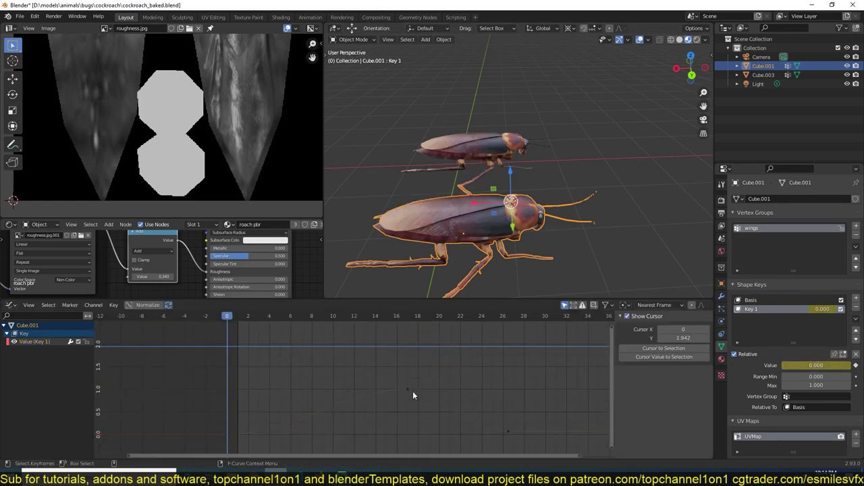
{"action": "key", "text": "Escape"}
Add a Cycles modifier so the wing bump repeats, then select the flying cockroach Cube.001
{"action": "left_click", "coordinate": [670, 318]}
{"action": "left_click", "coordinate": [672, 336]}
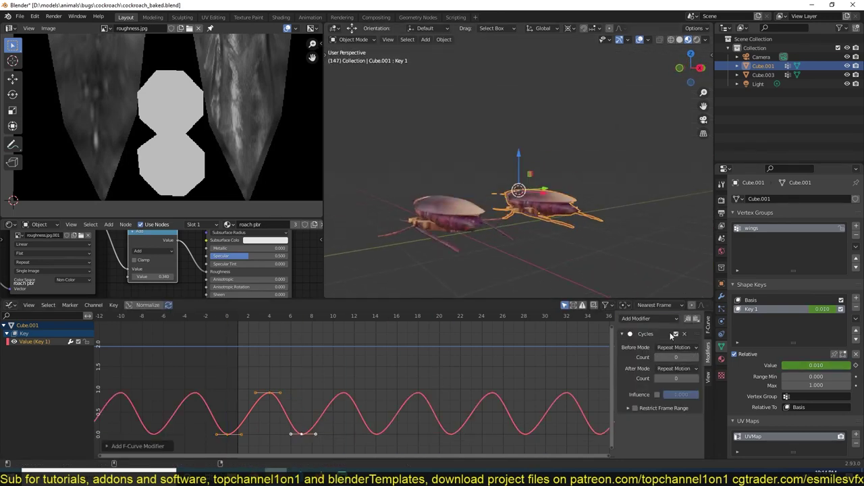
{"action": "left_click", "coordinate": [622, 333]}
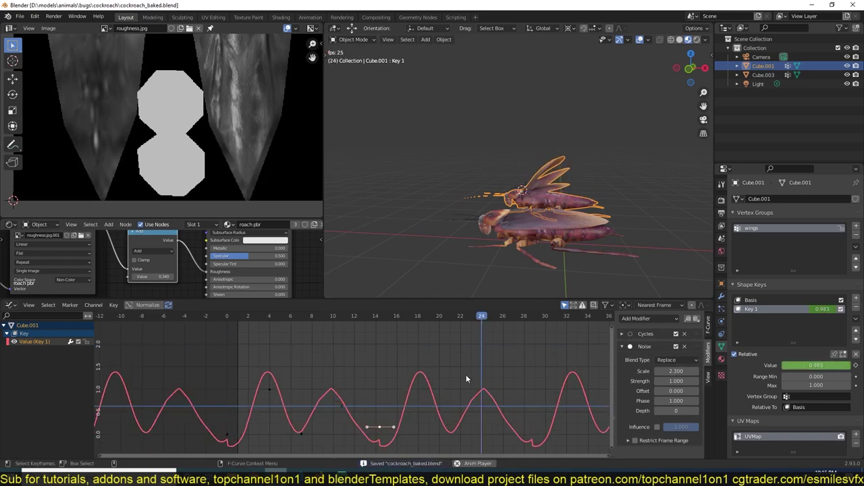
{"action": "key", "text": "space"}
{"action": "middle_click_drag", "start_coordinate": [540, 290], "coordinate": [628, 270]}
{"action": "left_click", "coordinate": [665, 231]}
{"action": "left_click", "coordinate": [510, 203]}
{"action": "key", "text": "space"}
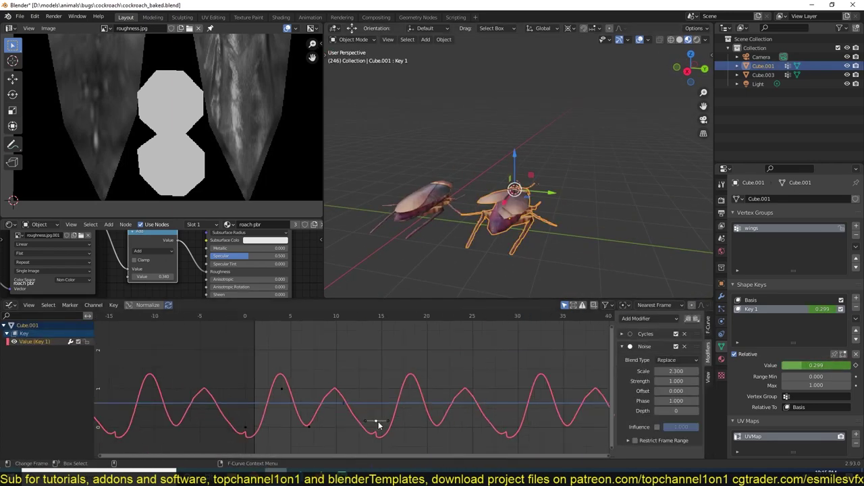
Move the curve keyframes and preview the wing flapping playback
{"action": "left_click", "coordinate": [335, 395]}
{"action": "left_click", "coordinate": [342, 403]}
{"action": "key", "text": "space"}
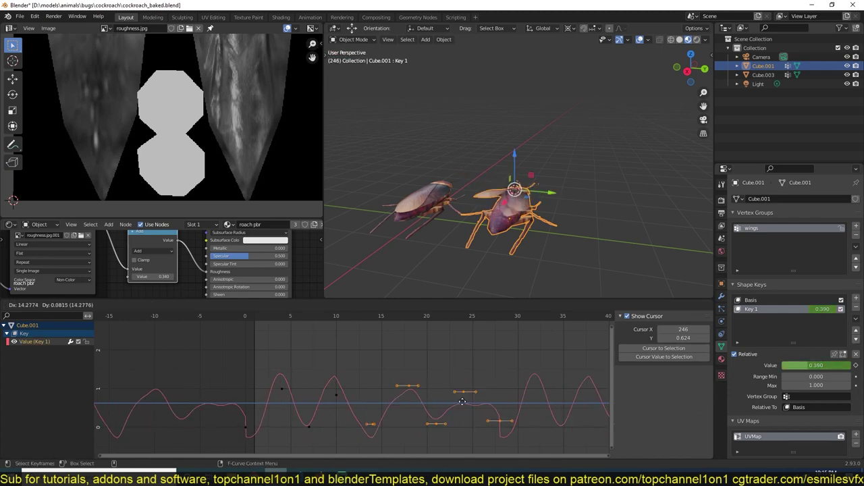
{"action": "key", "text": "ctrl+Tab"}
{"action": "key", "text": "space"}
{"action": "key", "text": "ctrl+Tab"}
{"action": "key", "text": "Escape"}
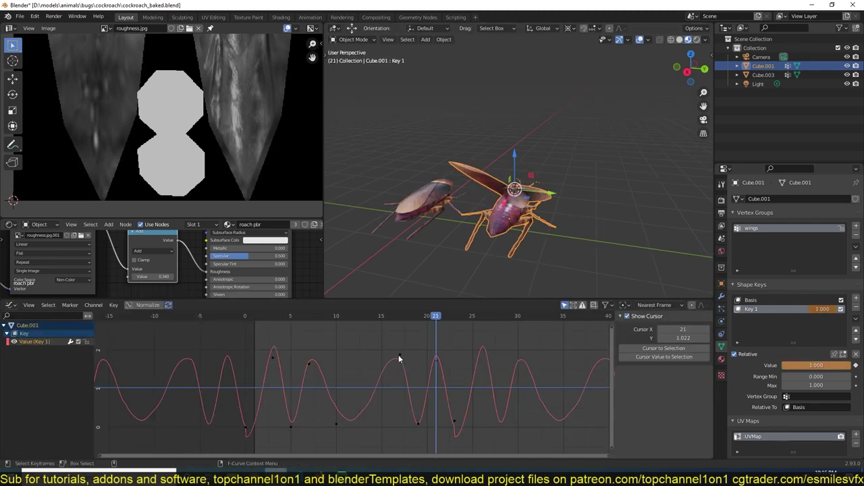
{"action": "left_click", "coordinate": [447, 250]}
{"action": "key", "text": "space"}
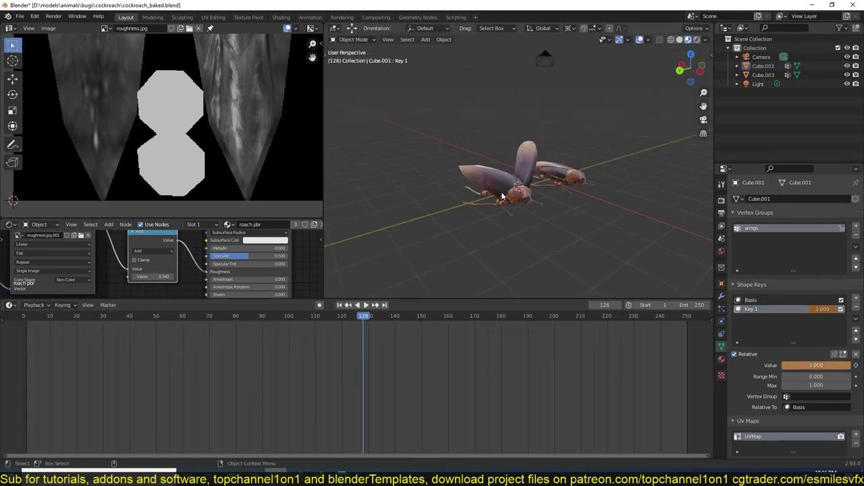
Raise one Key 1 keyframe to reshape the curve and zoom the timeline to frames 0–90
{"action": "left_click", "coordinate": [502, 197]}
{"action": "key", "text": "ctrl+Tab"}
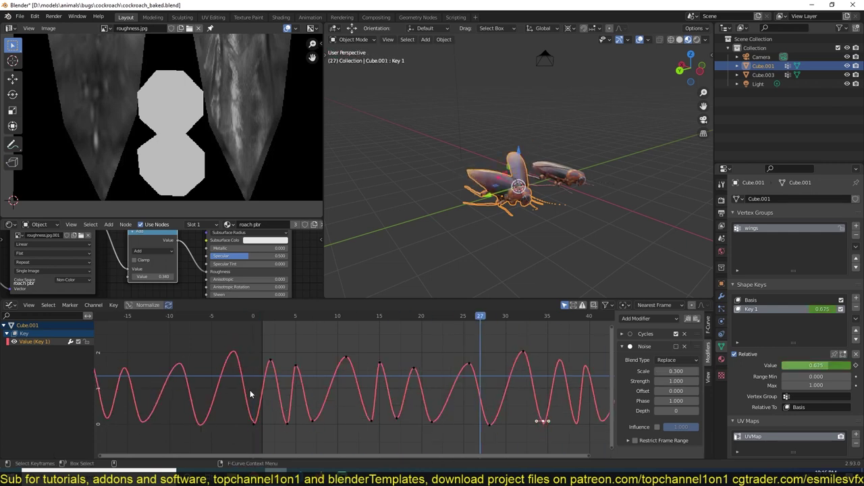
{"action": "left_click_drag", "start_coordinate": [312, 419], "coordinate": [343, 361]}
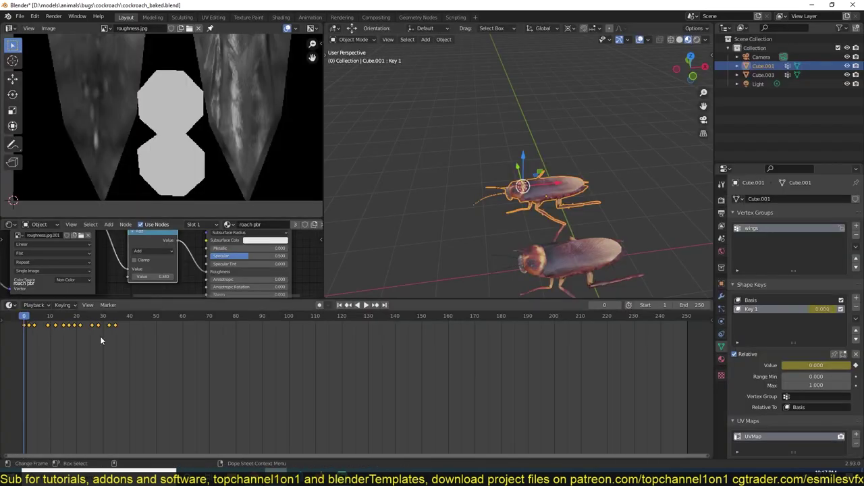
{"action": "middle_click_drag", "start_coordinate": [101, 340], "coordinate": [351, 325], "text": "ctrl"}
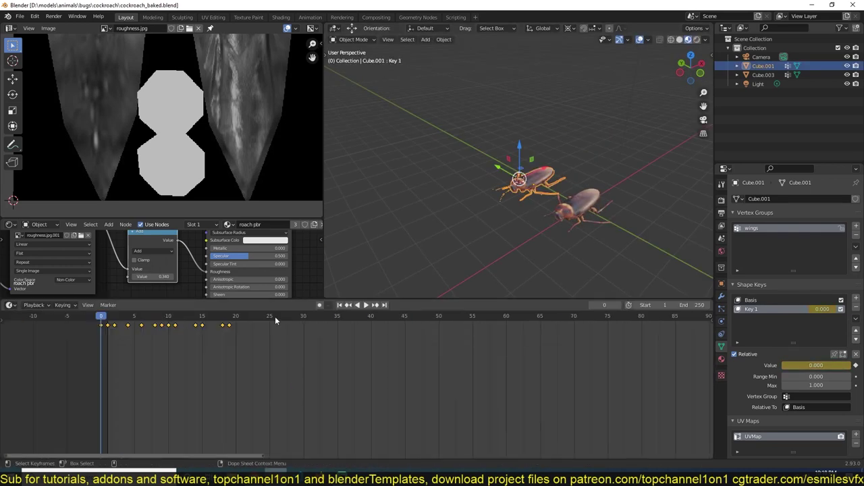
Save the file, add a Noise modifier to Key 1's shape-key curve, and play the animation
{"action": "key", "text": "ctrl+s"}
{"action": "middle_click_drag", "start_coordinate": [500, 203], "coordinate": [511, 196]}
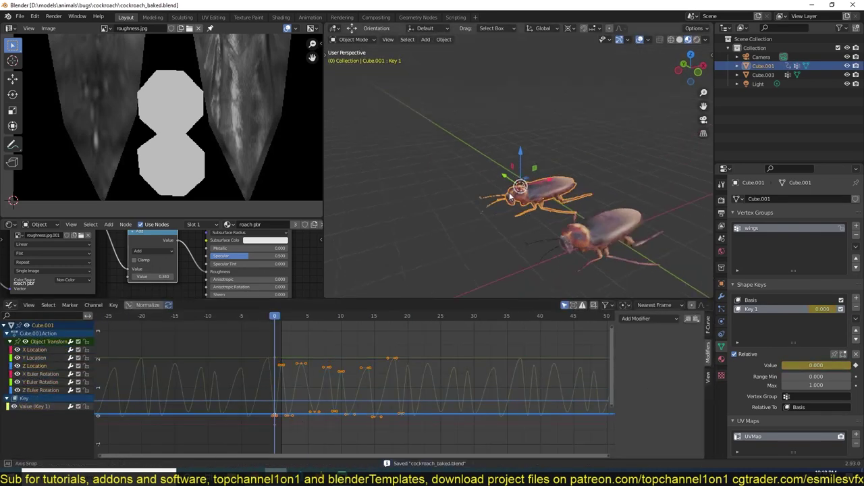
{"action": "left_click", "coordinate": [650, 369]}
{"action": "key", "text": "space"}
Lower the noise strength to 1.4 and paste the modifier onto the location curves
{"action": "middle_click_drag", "start_coordinate": [513, 249], "coordinate": [558, 249]}
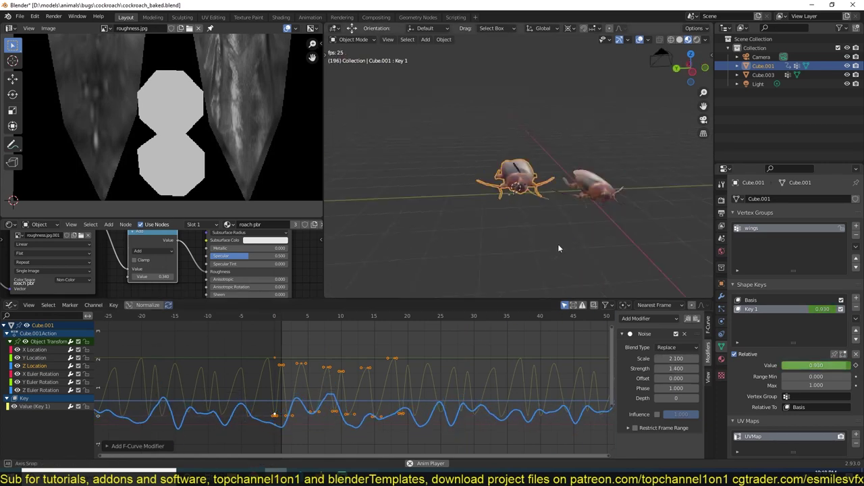
{"action": "left_click", "coordinate": [34, 365]}
{"action": "left_click", "coordinate": [696, 318]}
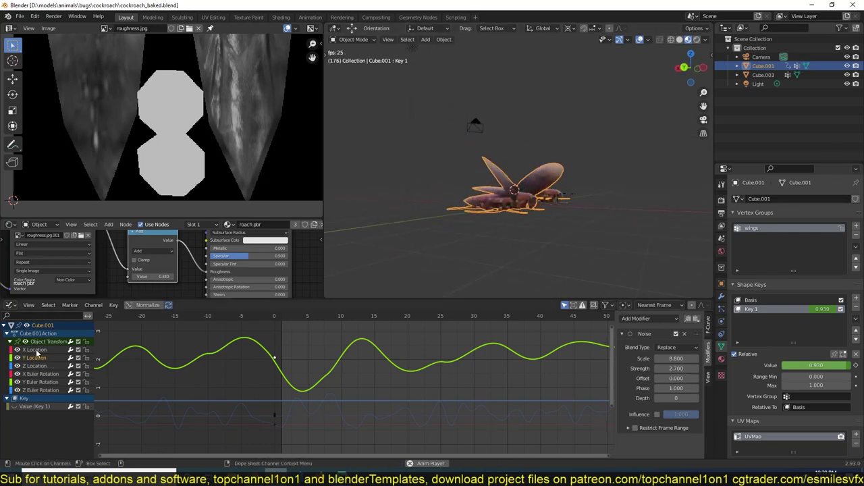
{"action": "left_click", "coordinate": [570, 371]}
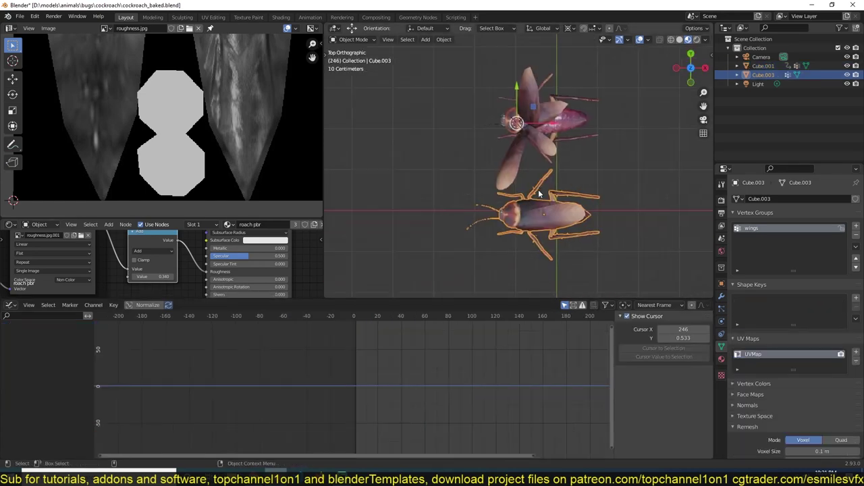
Add Basis and Key 1 shape keys to Cube.003 and rotate the first leg in Edit Mode
{"action": "double_click", "coordinate": [856, 298]}
{"action": "key", "text": "Tab"}
{"action": "key", "text": "alt+a"}
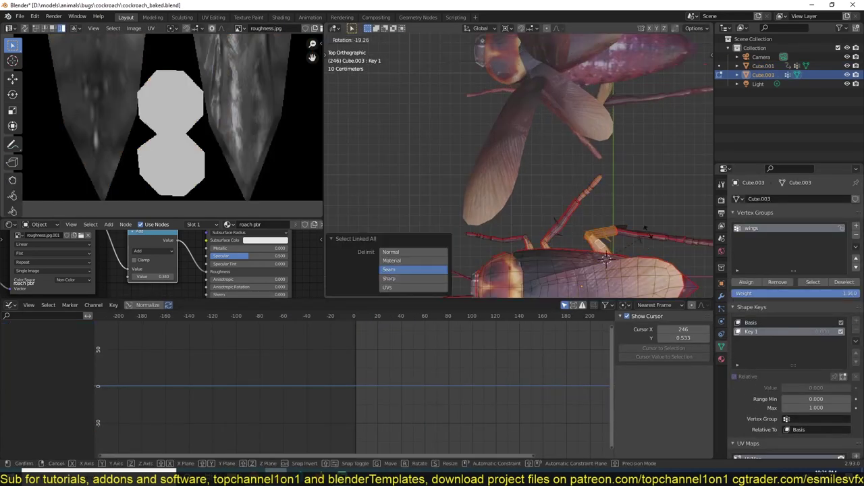
{"action": "key", "text": "l"}
{"action": "key", "text": "r"}
{"action": "left_click", "coordinate": [606, 244]}
{"action": "key", "text": "r"}
{"action": "left_click", "coordinate": [675, 246]}
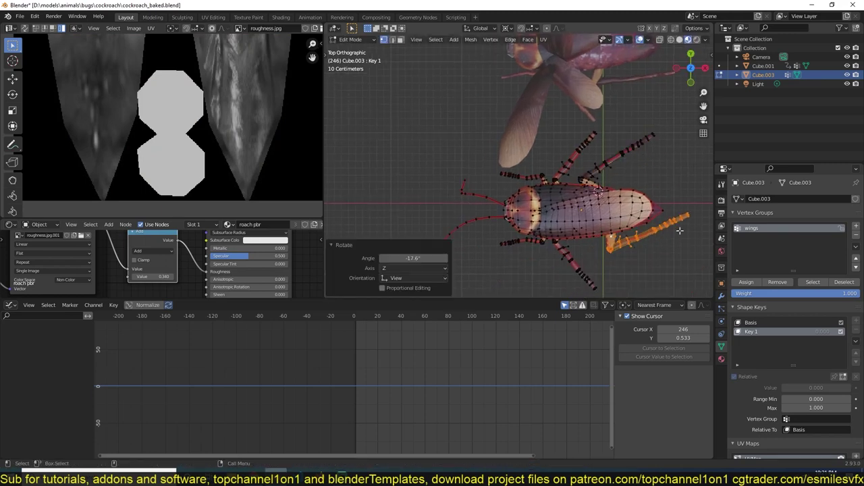
Rotate the remaining hidden legs in X-ray view, then return to Object Mode and solid shading
{"action": "key", "text": "alt+z"}
{"action": "scroll", "coordinate": [664, 253], "scroll_direction": "up", "scroll_amount": 2}
{"action": "key", "text": "ctrl+KP_Add"}
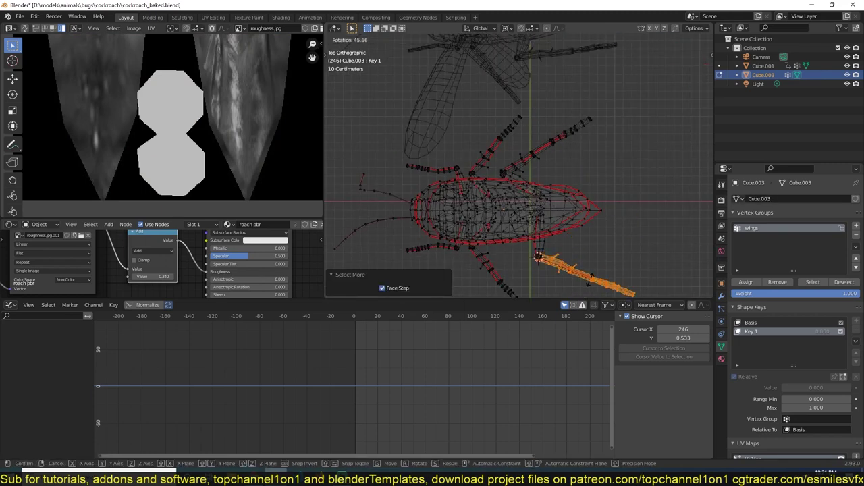
{"action": "left_click", "coordinate": [531, 236]}
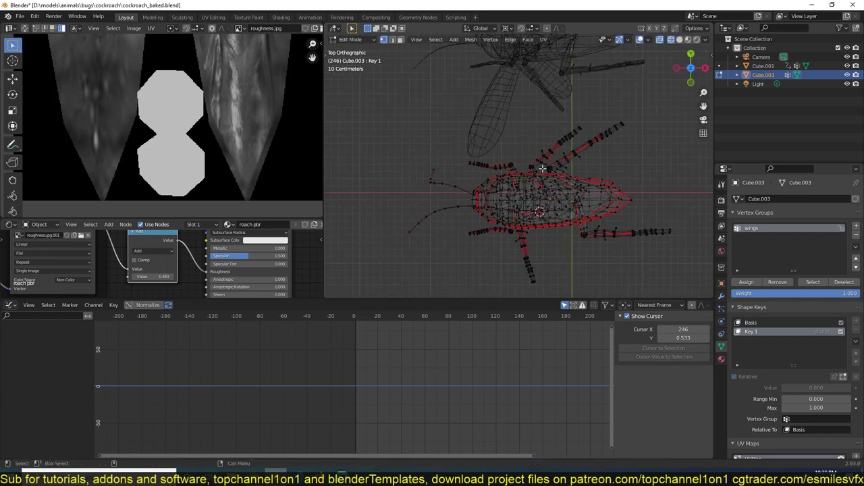
{"action": "left_click", "coordinate": [554, 248]}
{"action": "key", "text": "Tab"}
{"action": "key", "text": "alt+z"}
Replace Key 1's Noise modifier (strength 7, scale 4.9) with a Cycles modifier
{"action": "scroll", "coordinate": [856, 283], "scroll_direction": "down", "scroll_amount": 4}
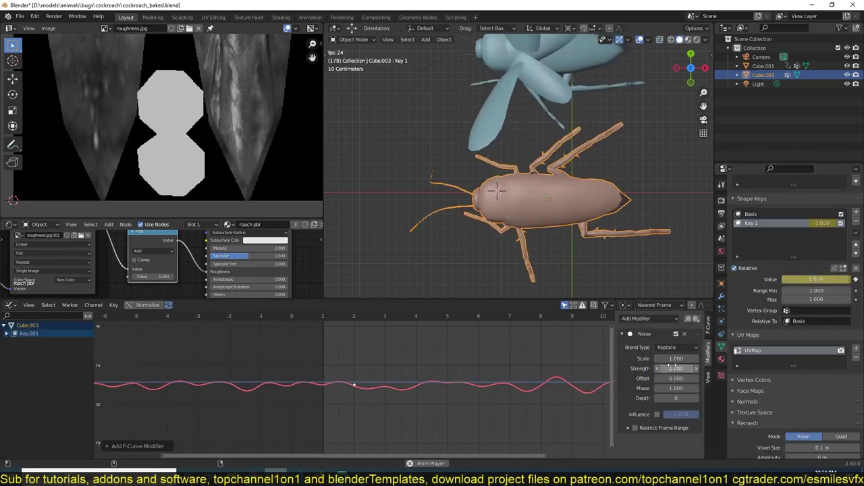
{"action": "left_click_drag", "start_coordinate": [673, 368], "coordinate": [675, 364]}
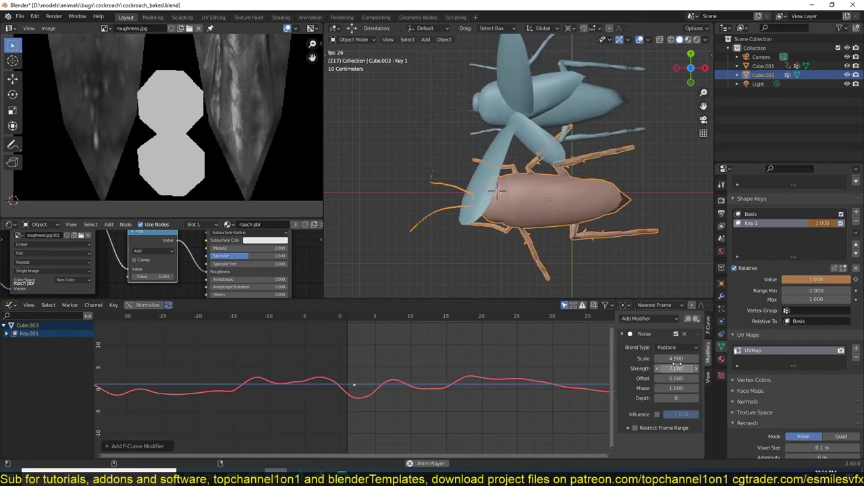
{"action": "left_click", "coordinate": [684, 334]}
{"action": "left_click", "coordinate": [649, 318]}
{"action": "left_click", "coordinate": [648, 353]}
Insert a second keyframe, flatten handles with S Y 0, and lower the peak to about 1
{"action": "right_click", "coordinate": [406, 366], "text": "ctrl"}
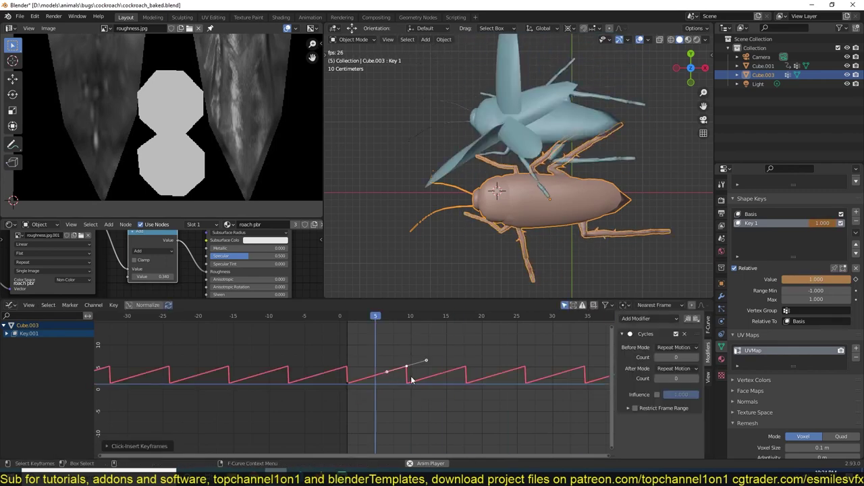
{"action": "scroll", "coordinate": [431, 398], "scroll_direction": "up", "scroll_amount": 3}
{"action": "type", "text": "s"}
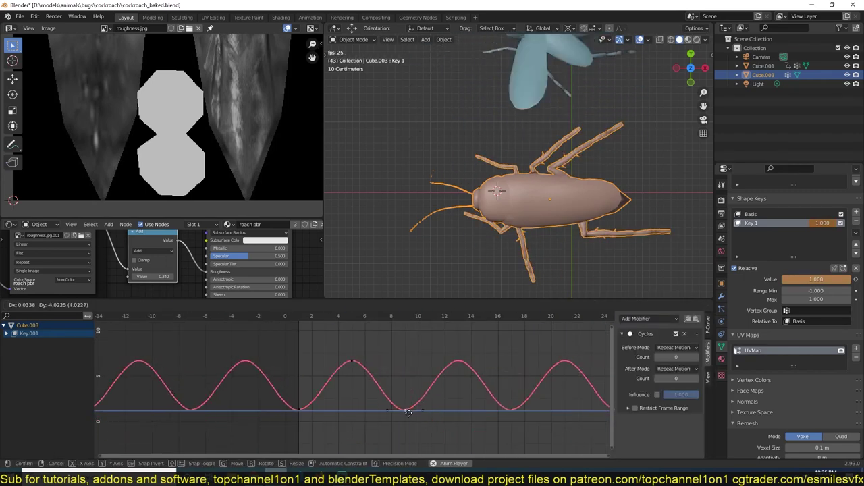
{"action": "type", "text": "y0"}
{"action": "key", "text": "Return"}
{"action": "left_click", "coordinate": [351, 361]}
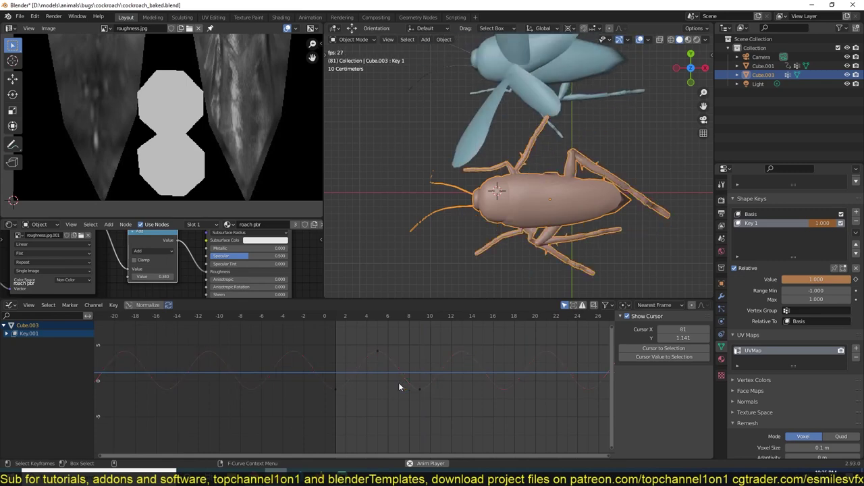
{"action": "key", "text": "ctrl+space"}
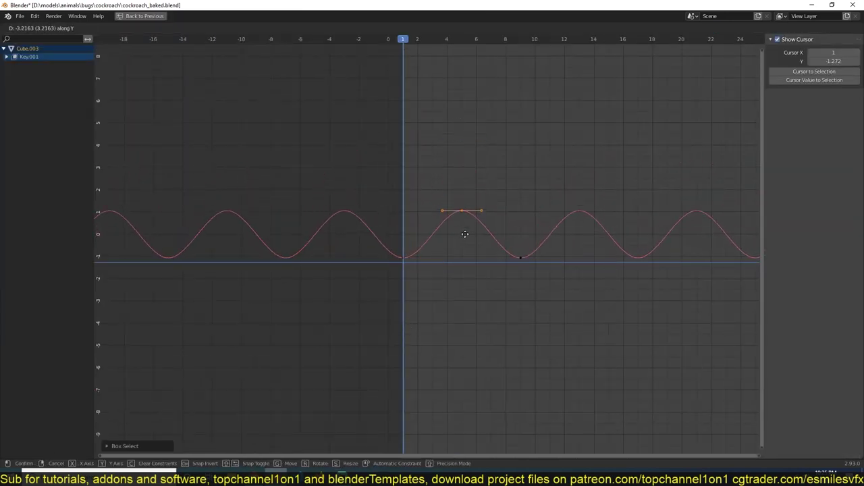
{"action": "key", "text": "ctrl+space"}
Make the Basis shape key active and reposition the base pose mesh
{"action": "middle_click_drag", "start_coordinate": [484, 229], "coordinate": [523, 194]}
{"action": "left_click", "coordinate": [749, 215]}
{"action": "key", "text": "Tab"}
{"action": "key", "text": "g"}
{"action": "mouse_move", "coordinate": [432, 229]}
{"action": "middle_mouse_down"}
{"action": "mouse_move", "coordinate": [379, 236]}
{"action": "mouse_move", "coordinate": [499, 247]}
{"action": "middle_mouse_up"}
{"action": "left_click", "coordinate": [396, 231]}
Check the leg cycle, then scale the new plane to table size and centre it at the origin
{"action": "key", "text": "ctrl+z"}
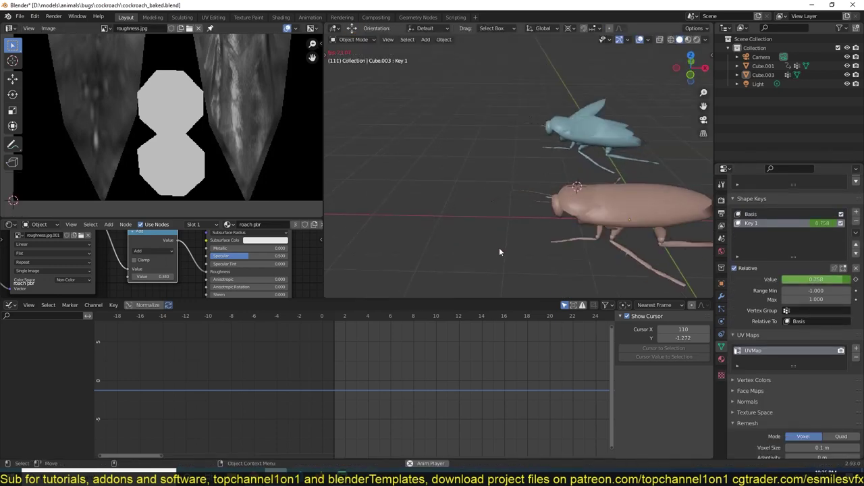
{"action": "key", "text": "space"}
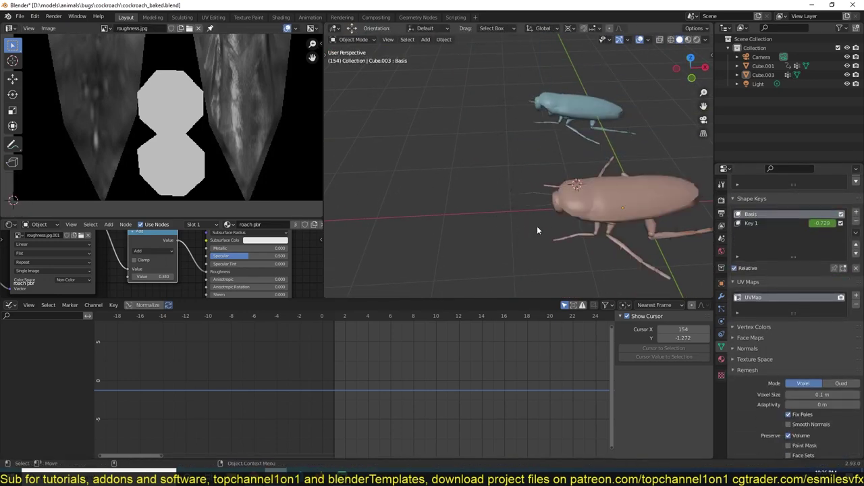
{"action": "mouse_move", "coordinate": [495, 216]}
{"action": "middle_mouse_down"}
{"action": "mouse_move", "coordinate": [505, 187]}
{"action": "mouse_move", "coordinate": [575, 195]}
{"action": "middle_mouse_up"}
{"action": "key", "text": "alt+g"}
Apply an Asset Library wood material to the plane and add a cube raised along Z
{"action": "key", "text": "n"}
{"action": "left_click", "coordinate": [707, 129]}
{"action": "left_click", "coordinate": [659, 89]}
{"action": "left_click", "coordinate": [670, 181]}
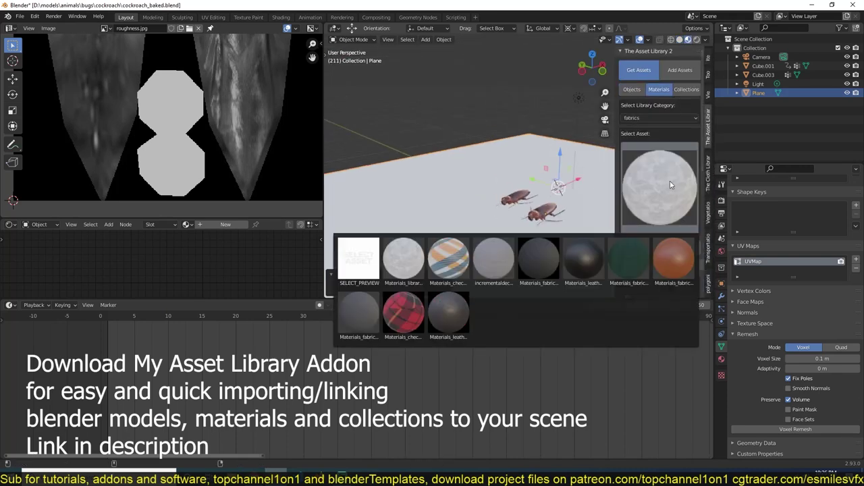
{"action": "left_click", "coordinate": [579, 261]}
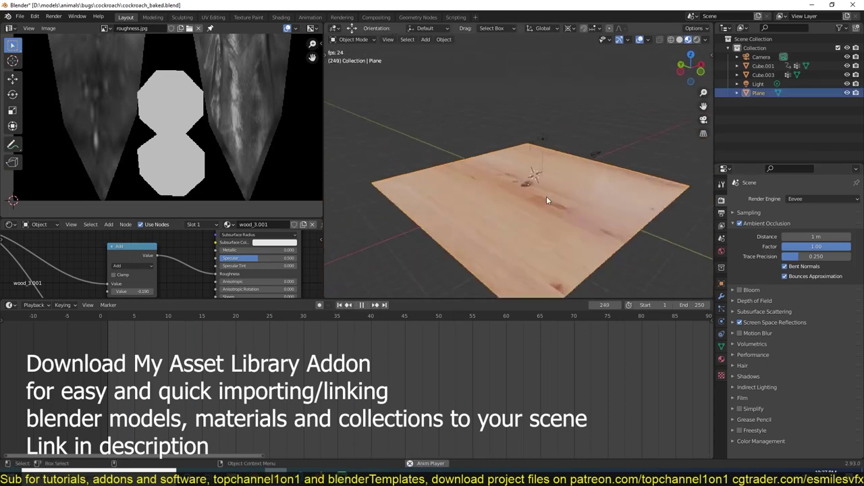
{"action": "key", "text": "g"}
{"action": "key", "text": "z"}
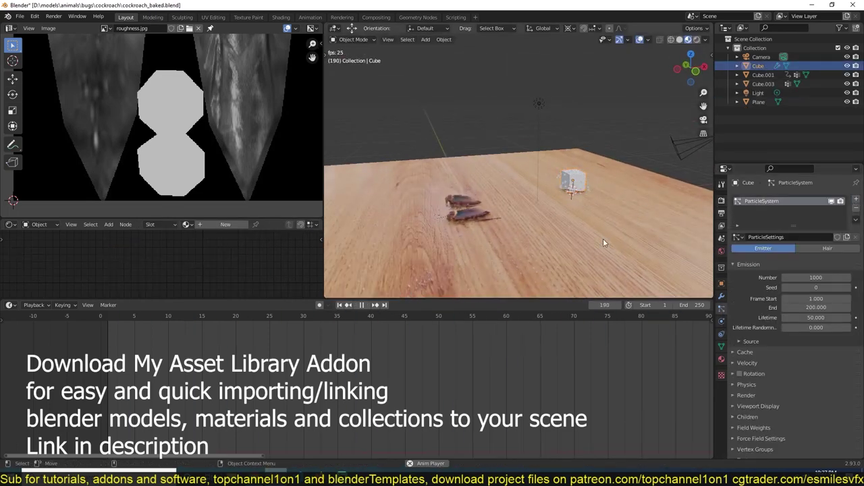
Save, switch to the Animation workspace, and select both cockroaches
{"action": "key", "text": "ctrl+s"}
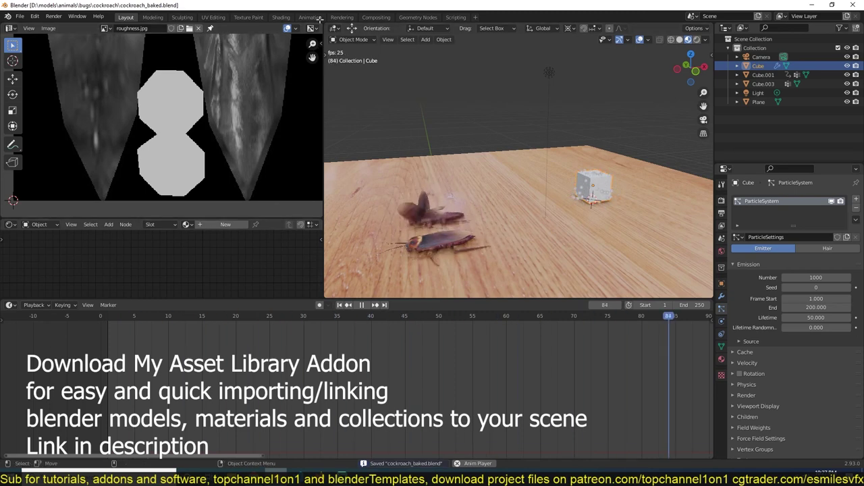
{"action": "left_click", "coordinate": [317, 18]}
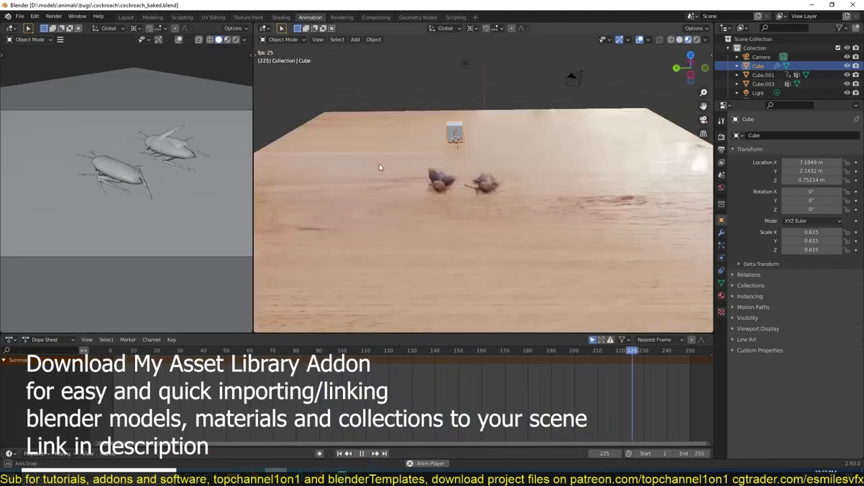
{"action": "left_click", "coordinate": [721, 245]}
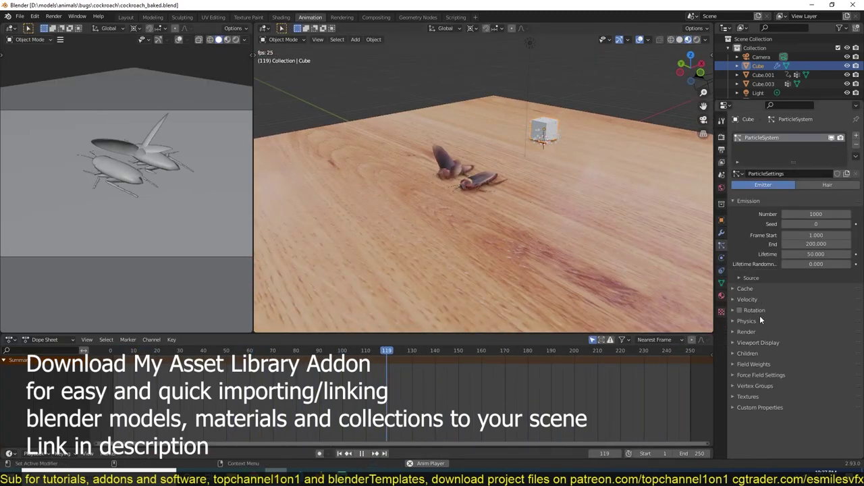
{"action": "left_click", "coordinate": [479, 188]}
{"action": "left_click", "coordinate": [454, 168], "text": "shift"}
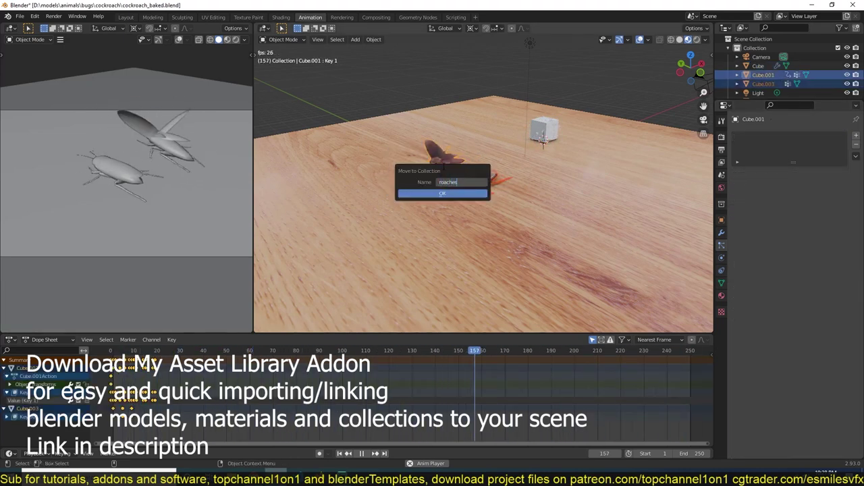
Set the emitter cube's particle scale randomness to 0.212 and bring up the physics type choices
{"action": "left_click", "coordinate": [551, 133]}
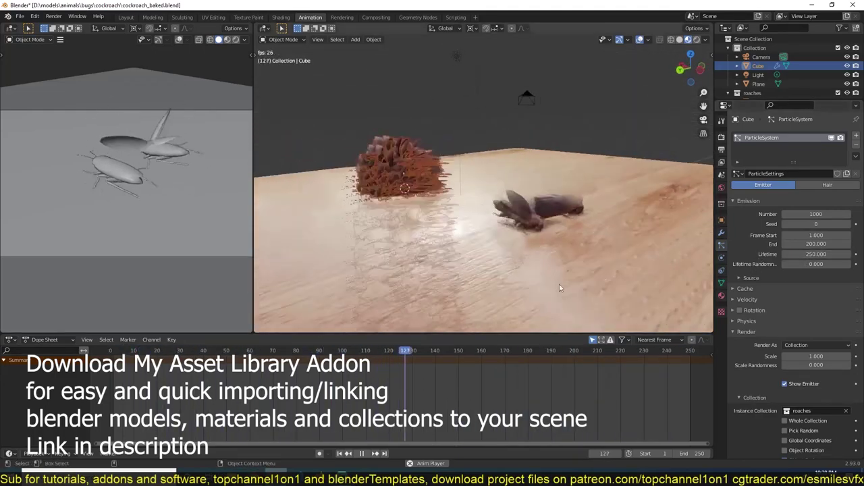
{"action": "scroll", "coordinate": [803, 337], "scroll_direction": "down", "scroll_amount": 2}
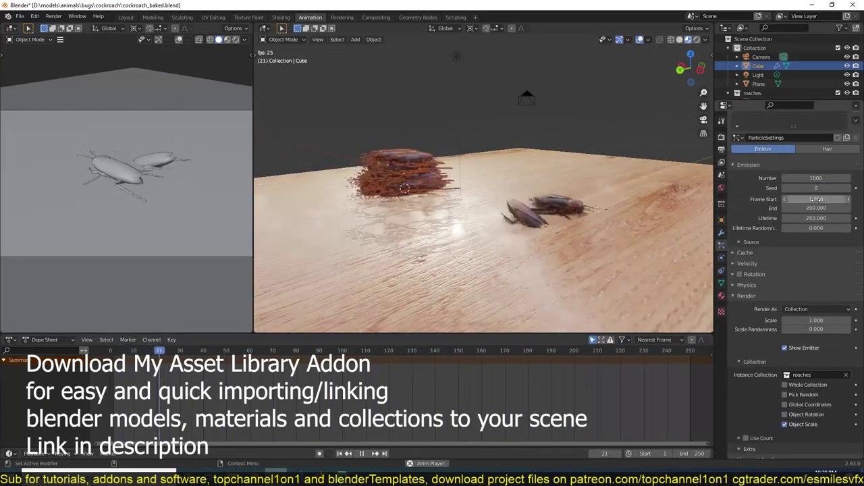
{"action": "left_click_drag", "start_coordinate": [807, 328], "coordinate": [820, 329]}
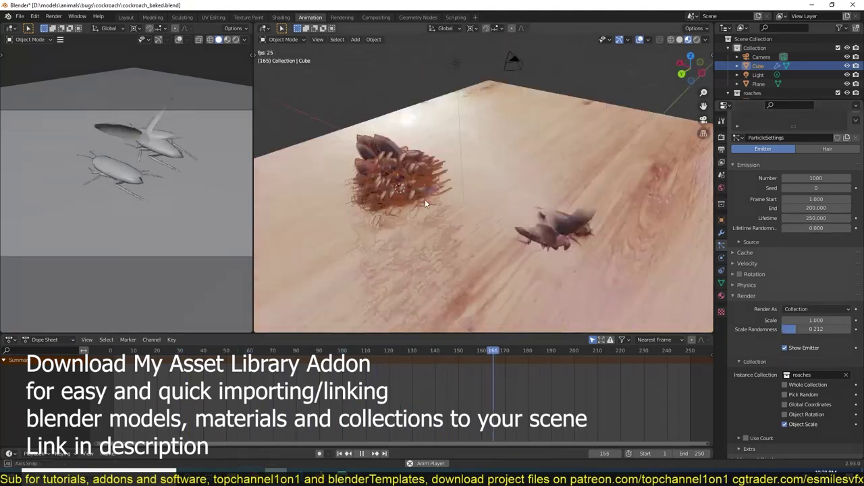
{"action": "left_click", "coordinate": [747, 284]}
{"action": "left_click", "coordinate": [816, 298]}
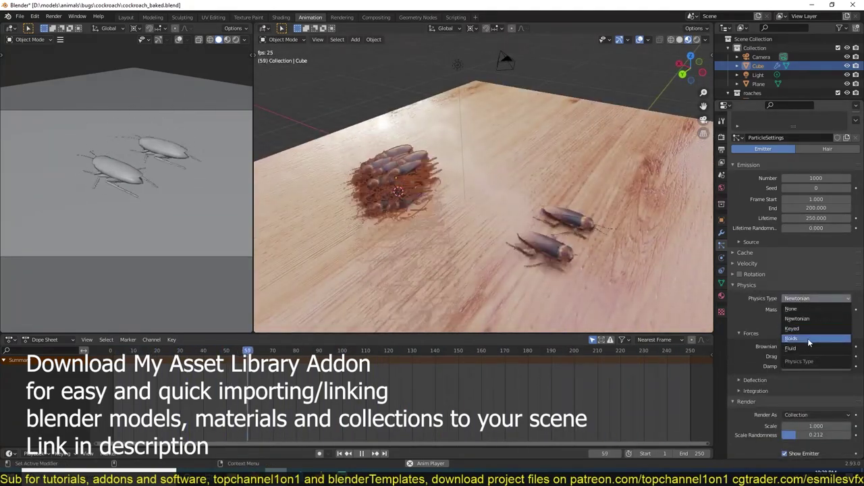
Switch the cube's particle physics to Boids and give the table plane Collision physics
{"action": "left_click", "coordinate": [807, 338]}
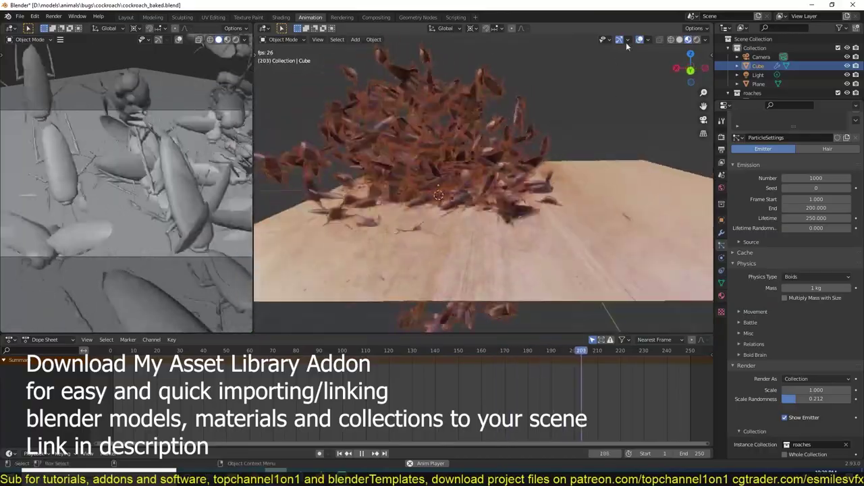
{"action": "middle_click_drag", "start_coordinate": [415, 164], "coordinate": [418, 187]}
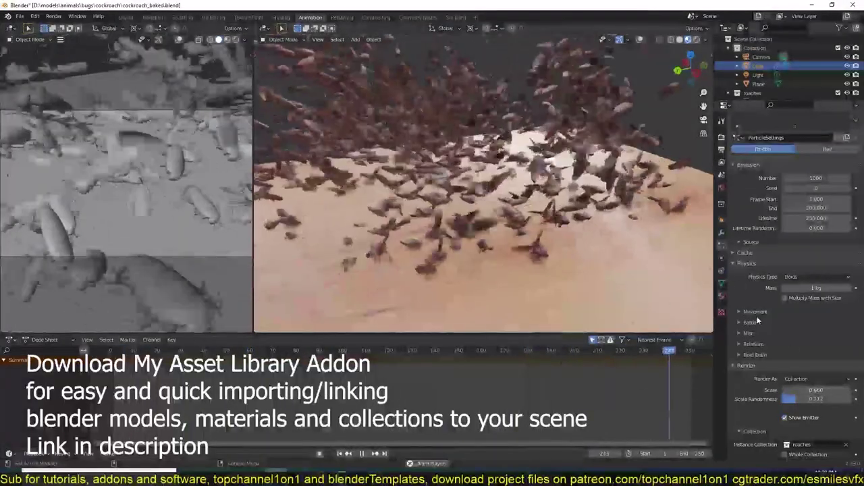
{"action": "left_click", "coordinate": [755, 312]}
{"action": "scroll", "coordinate": [783, 332], "scroll_direction": "down", "scroll_amount": 2}
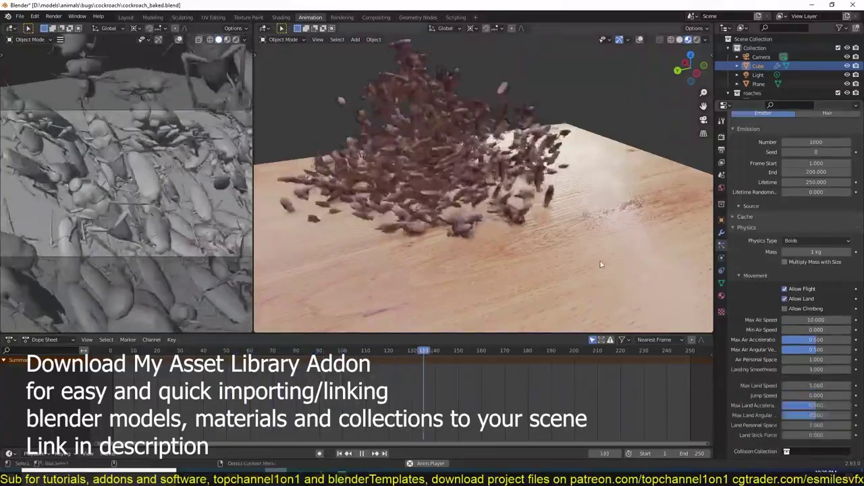
{"action": "left_click", "coordinate": [722, 257]}
{"action": "left_click", "coordinate": [758, 84]}
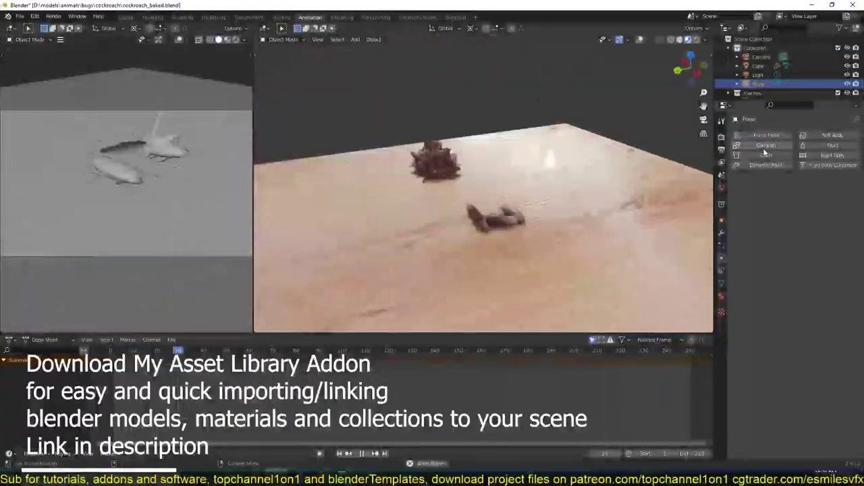
{"action": "left_click", "coordinate": [765, 146]}
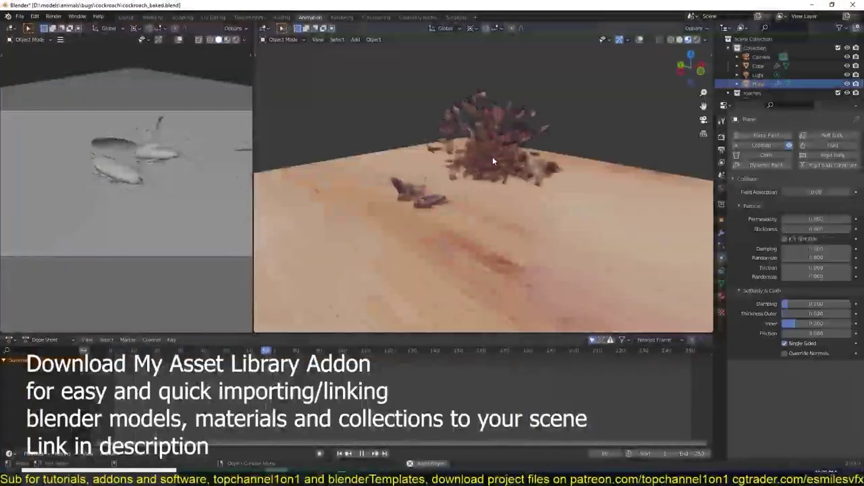
Render the cube's particles as the Cube.003 cockroach object and allow boids to climb
{"action": "left_click", "coordinate": [488, 180]}
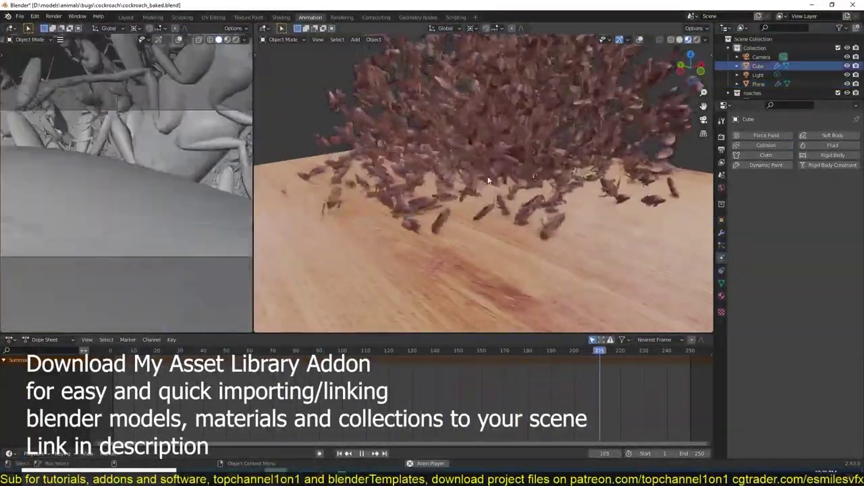
{"action": "left_click", "coordinate": [721, 245]}
{"action": "scroll", "coordinate": [798, 330], "scroll_direction": "down", "scroll_amount": 5}
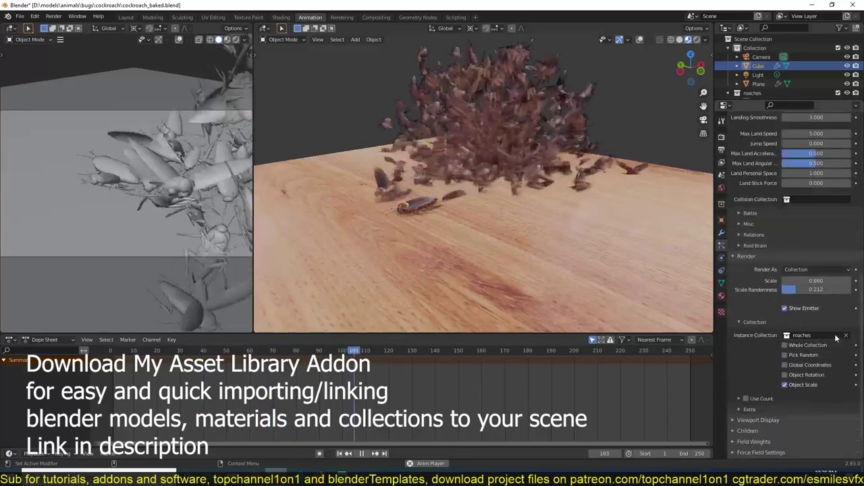
{"action": "left_click", "coordinate": [817, 269]}
{"action": "left_click", "coordinate": [810, 308]}
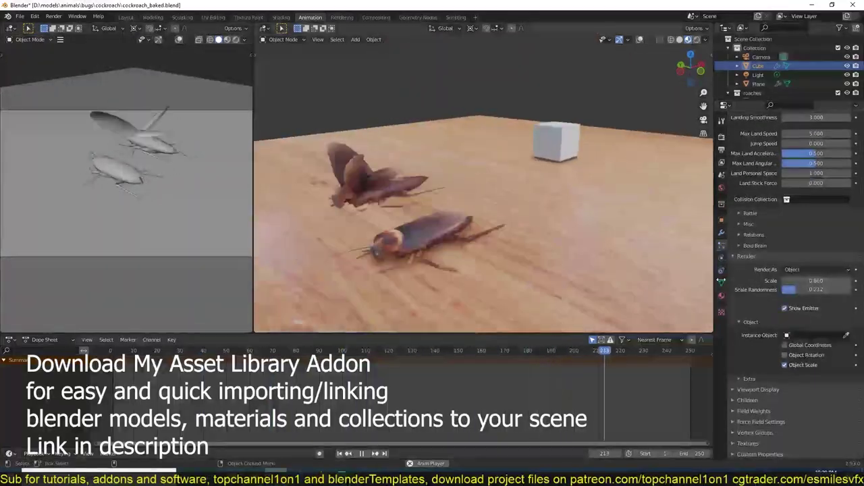
{"action": "left_click", "coordinate": [435, 230]}
{"action": "scroll", "coordinate": [786, 199], "scroll_direction": "up", "scroll_amount": 6}
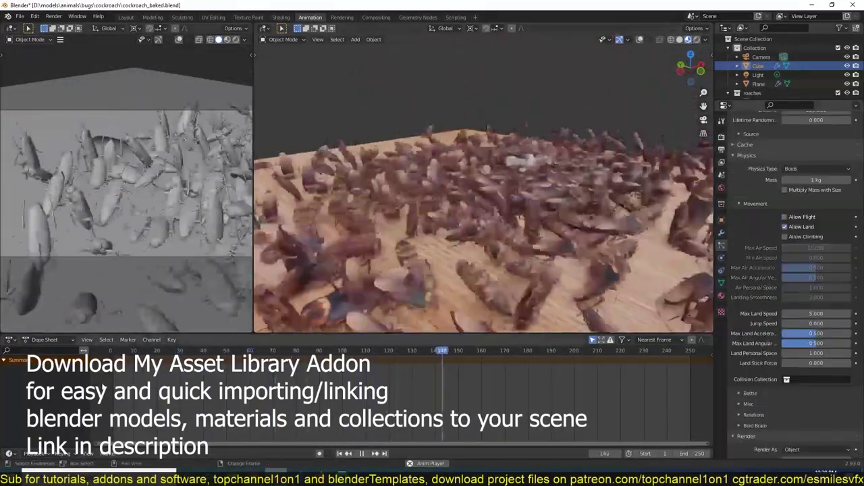
{"action": "mouse_move", "coordinate": [518, 206]}
{"action": "middle_mouse_down"}
{"action": "mouse_move", "coordinate": [496, 220]}
{"action": "mouse_move", "coordinate": [502, 213]}
{"action": "middle_mouse_up"}
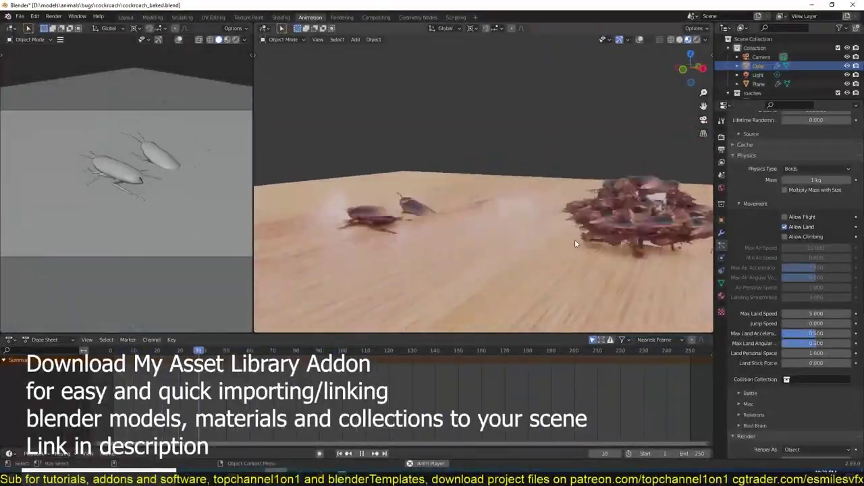
{"action": "left_click", "coordinate": [786, 236]}
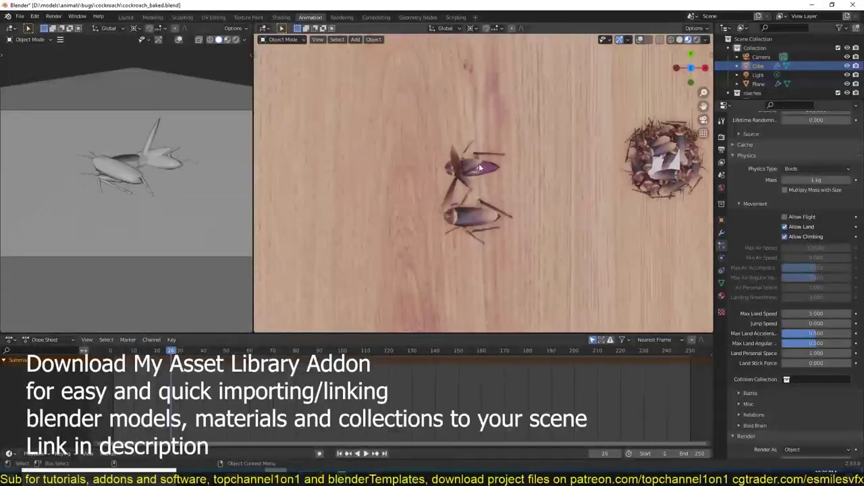
Stop playback, select the cockroach Cube.001, and save the file
{"action": "key", "text": "space"}
{"action": "left_click", "coordinate": [467, 182]}
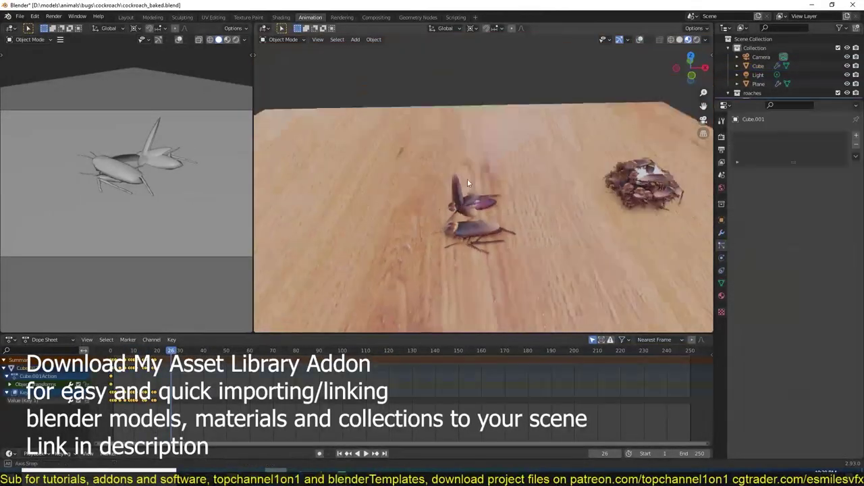
{"action": "middle_click_drag", "start_coordinate": [467, 182], "coordinate": [486, 162]}
{"action": "key", "text": "ctrl+Tab"}
{"action": "key", "text": "ctrl+s"}
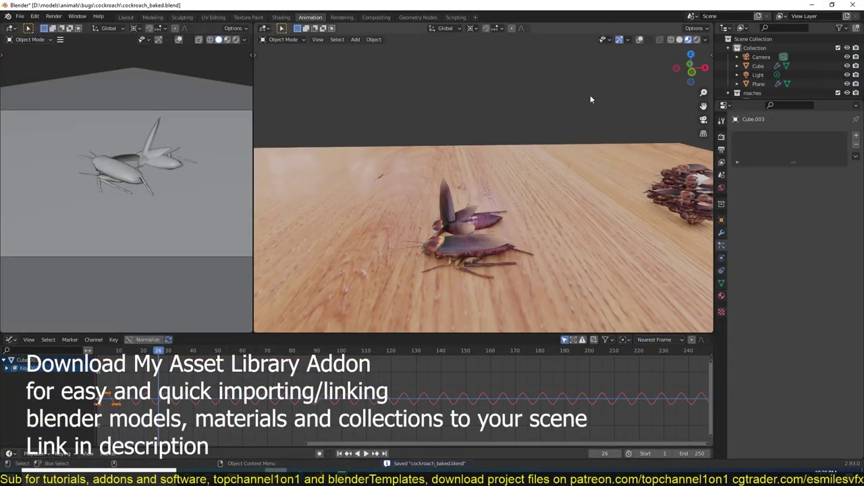
{"action": "middle_click_drag", "start_coordinate": [475, 239], "coordinate": [419, 203]}
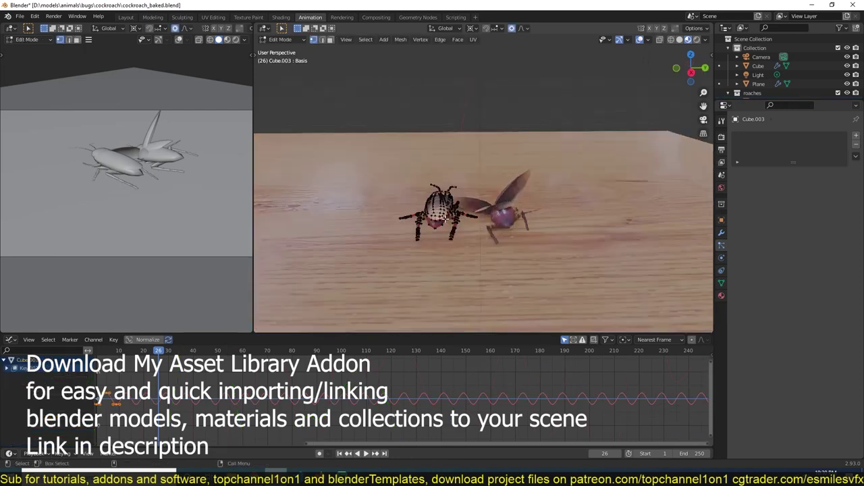
Set the transform orientation to Local, look down on the roaches, and save
{"action": "left_click", "coordinate": [317, 39]}
{"action": "left_click", "coordinate": [331, 51]}
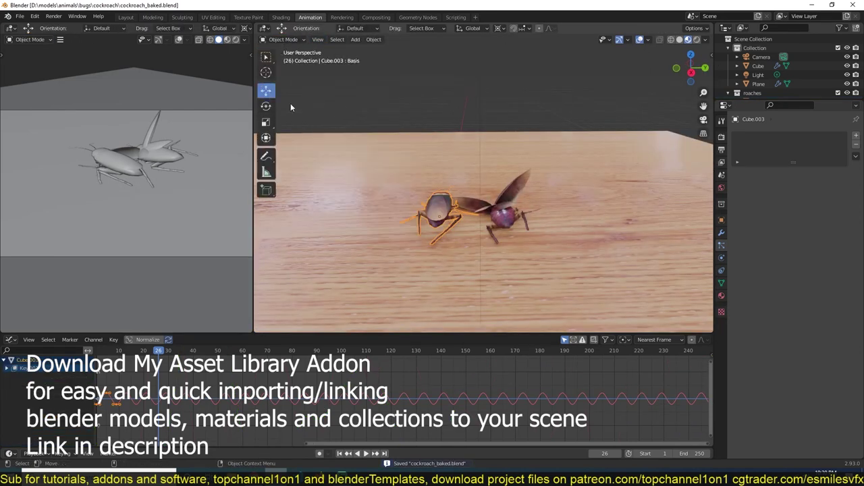
{"action": "middle_click_drag", "start_coordinate": [291, 107], "coordinate": [637, 44]}
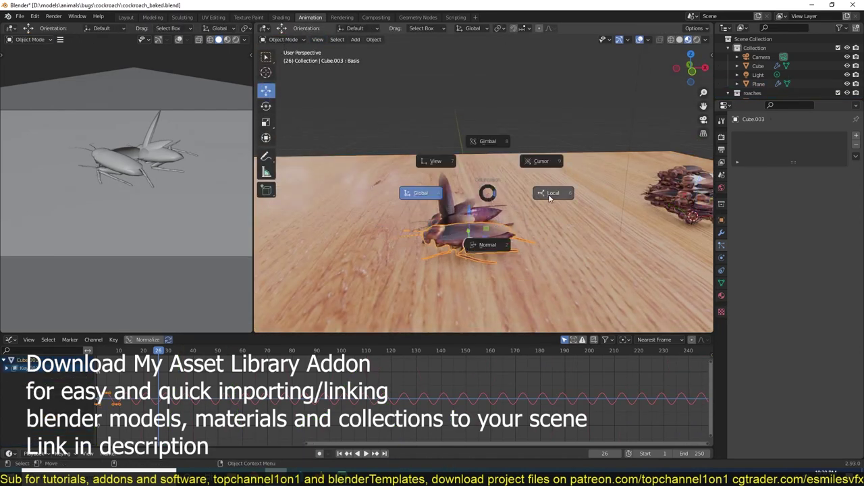
{"action": "left_click", "coordinate": [549, 193]}
{"action": "middle_click_drag", "start_coordinate": [397, 222], "coordinate": [511, 252]}
{"action": "key", "text": "ctrl+s"}
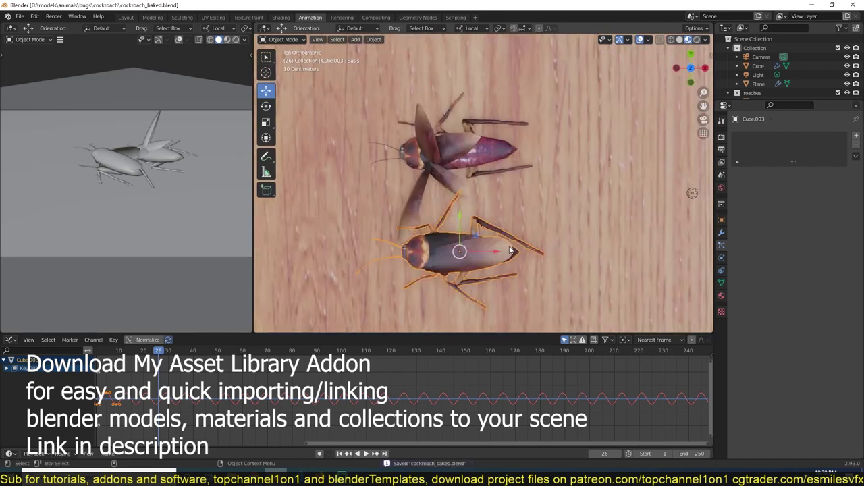
Apply the cockroach's rotation, attempt a 180° turn, and play the swarm
{"action": "key", "text": "Tab"}
{"action": "key", "text": "Tab"}
{"action": "key", "text": "ctrl+a"}
{"action": "left_click", "coordinate": [533, 240]}
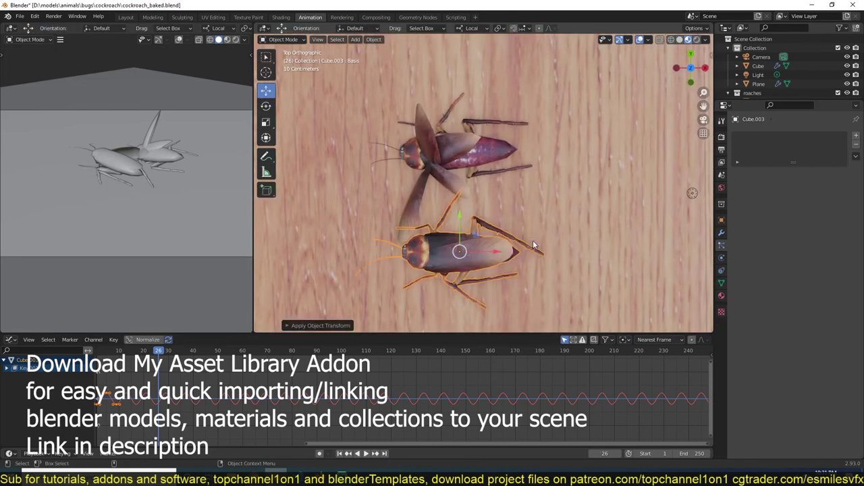
{"action": "type", "text": "r180"}
{"action": "right_click", "coordinate": [528, 244]}
{"action": "key", "text": "Escape"}
{"action": "key", "text": "space"}
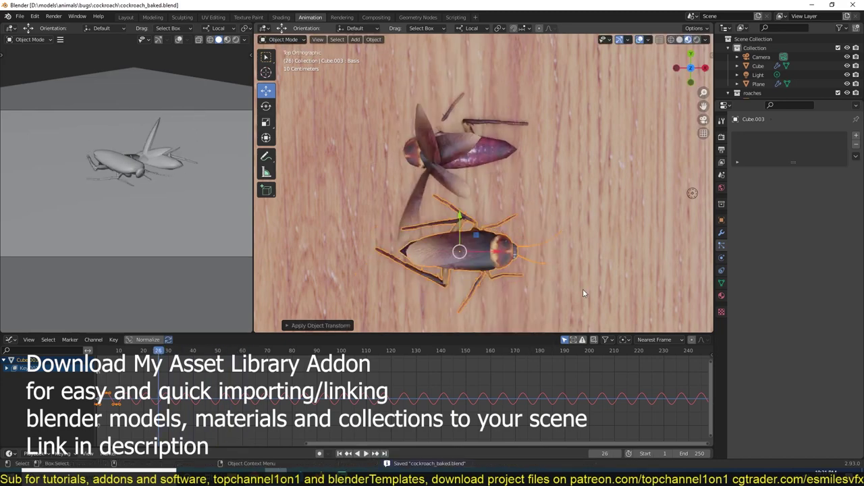
Rotate the cockroach 90° in top view and play to check its heading
{"action": "key", "text": "KP_7"}
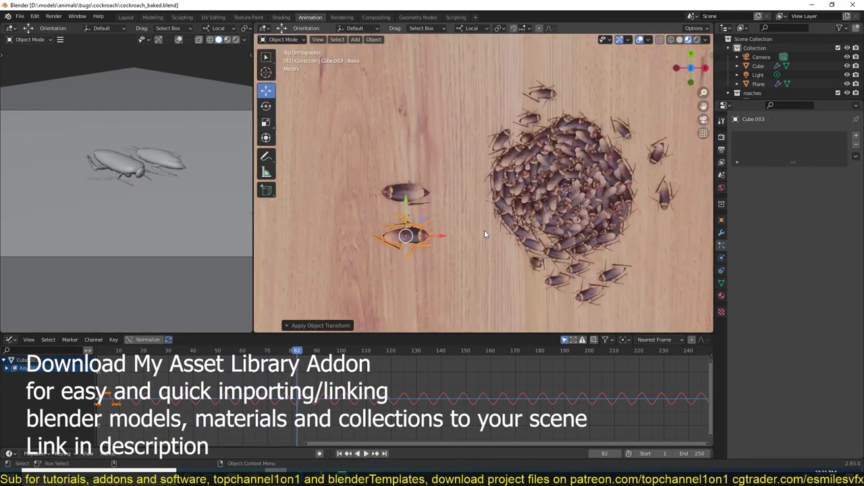
{"action": "type", "text": "r90"}
{"action": "key", "text": "Return"}
{"action": "right_click", "coordinate": [484, 229]}
{"action": "key", "text": "Escape"}
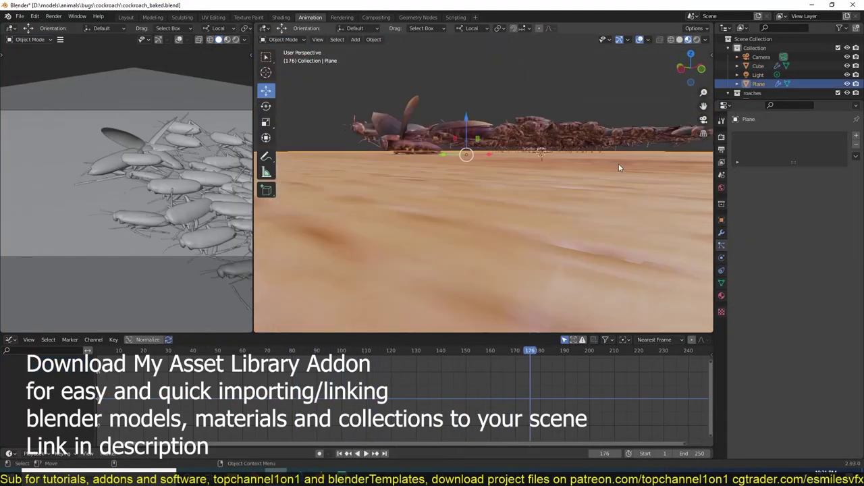
Inspect the plane's collision settings and the roach's Key 1 shape key, then replay the swarm from the start
{"action": "left_click", "coordinate": [721, 258]}
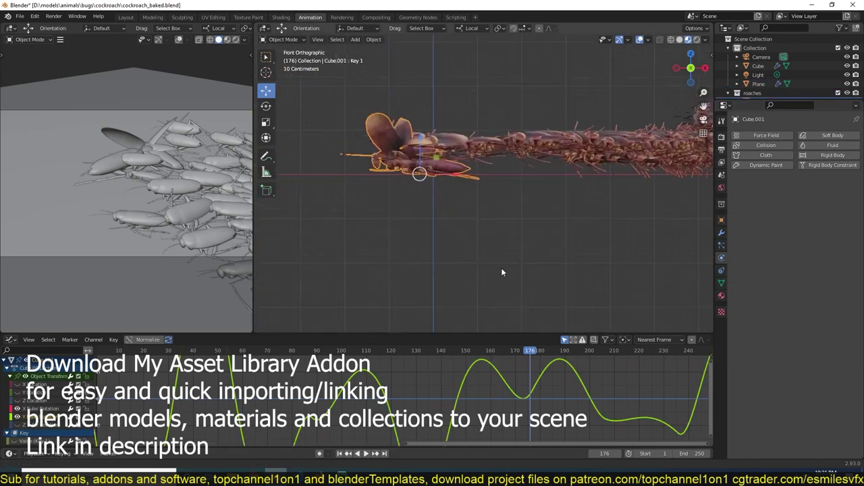
{"action": "left_click", "coordinate": [722, 283]}
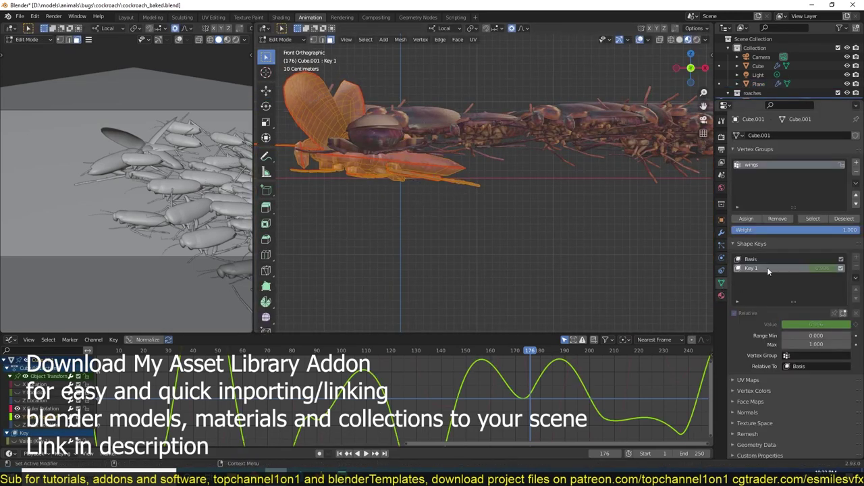
{"action": "key", "text": "r"}
{"action": "left_click", "coordinate": [473, 190]}
{"action": "right_click", "coordinate": [472, 191]}
{"action": "key", "text": "Escape"}
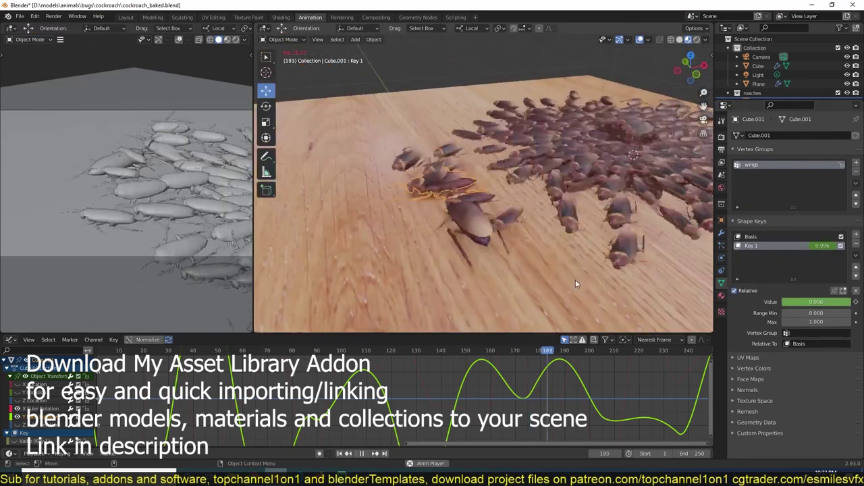
{"action": "key", "text": "shift+Left"}
{"action": "key", "text": "space"}
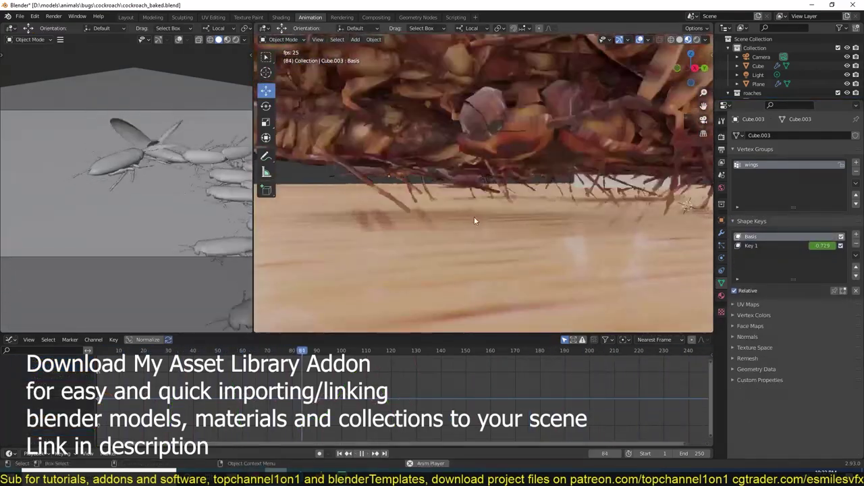
View the emitter mesh from the front in material colours and play the swarm
{"action": "key", "text": "Tab"}
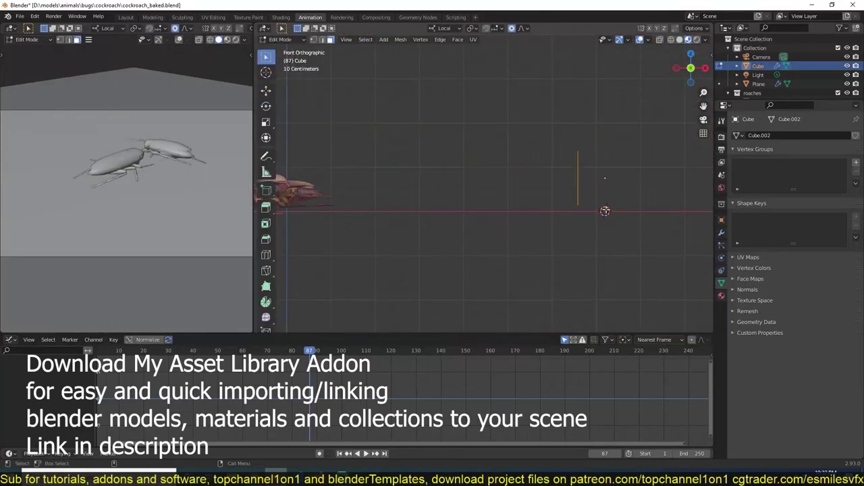
{"action": "middle_click_drag", "start_coordinate": [434, 245], "coordinate": [277, 105]}
{"action": "key", "text": "KP_1"}
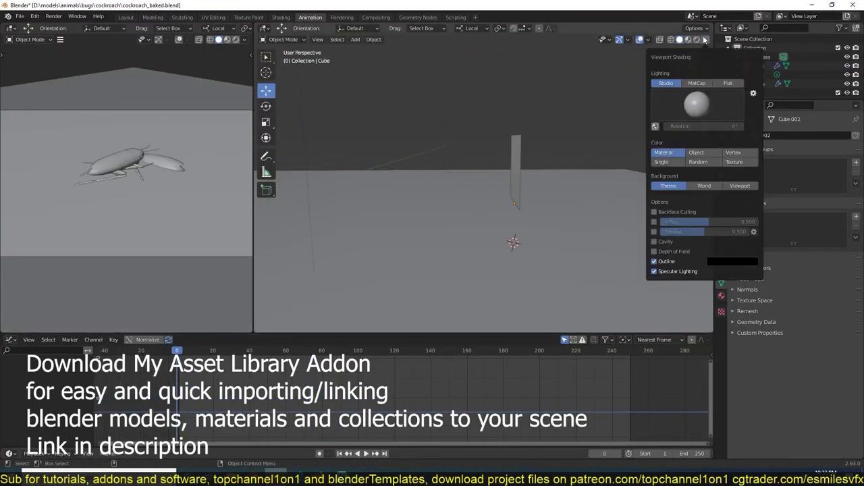
{"action": "left_click", "coordinate": [688, 39]}
{"action": "key", "text": "space"}
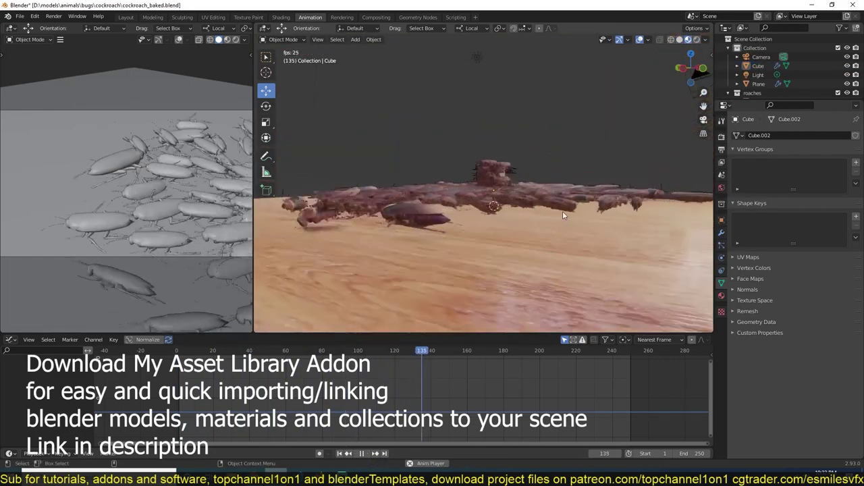
Inspect cockroaches Cube.001 and Cube.003 from several angles and save the file
{"action": "key", "text": "KP_1"}
{"action": "scroll", "coordinate": [464, 214], "scroll_direction": "up", "scroll_amount": 3}
{"action": "left_click", "coordinate": [421, 243]}
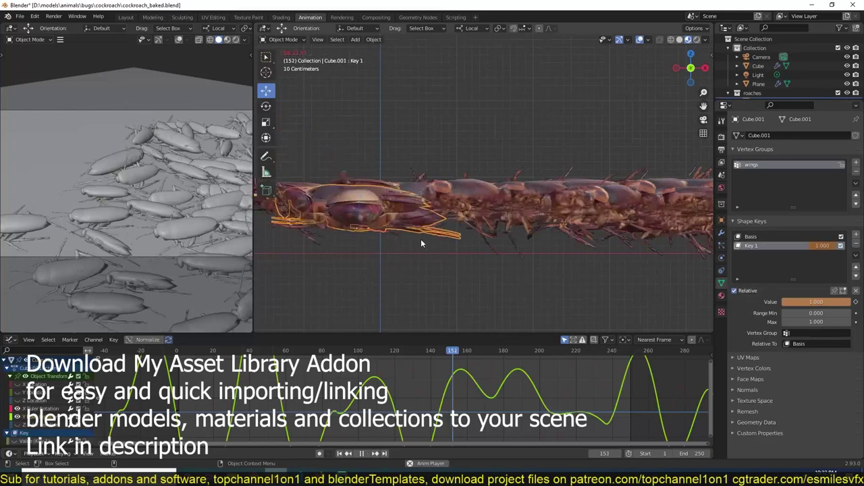
{"action": "left_click", "coordinate": [376, 228]}
{"action": "mouse_move", "coordinate": [377, 229]}
{"action": "middle_mouse_down"}
{"action": "mouse_move", "coordinate": [414, 265]}
{"action": "mouse_move", "coordinate": [443, 233]}
{"action": "middle_mouse_up"}
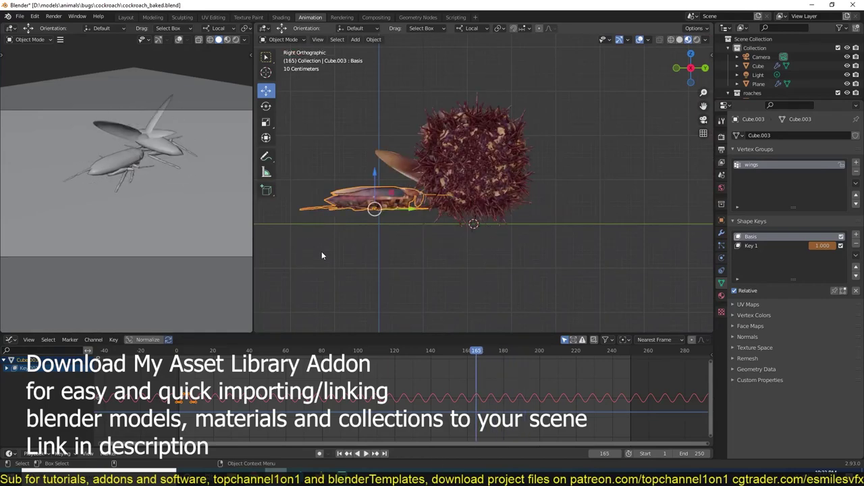
{"action": "key", "text": "ctrl+s"}
{"action": "mouse_move", "coordinate": [431, 249]}
{"action": "middle_mouse_down"}
{"action": "mouse_move", "coordinate": [456, 232]}
{"action": "mouse_move", "coordinate": [362, 250]}
{"action": "mouse_move", "coordinate": [455, 259]}
{"action": "mouse_move", "coordinate": [475, 287]}
{"action": "middle_mouse_up"}
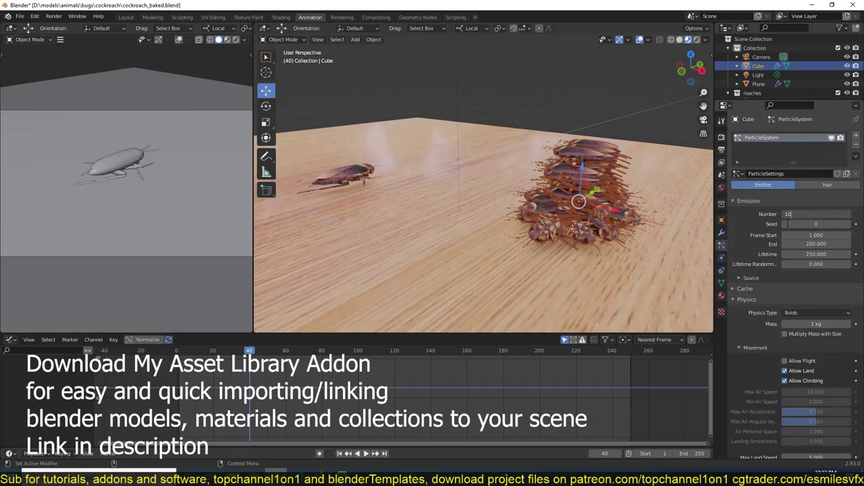
Set the particle count to 10 and lower Max Land Angular Velocity to 0.192, replaying to test
{"action": "key", "text": "Return"}
{"action": "key", "text": "space"}
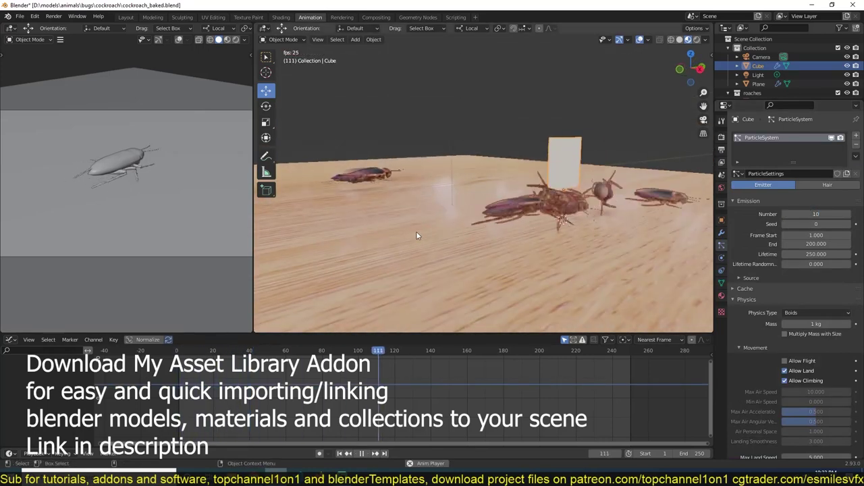
{"action": "scroll", "coordinate": [762, 334], "scroll_direction": "down", "scroll_amount": 4}
{"action": "key", "text": "space"}
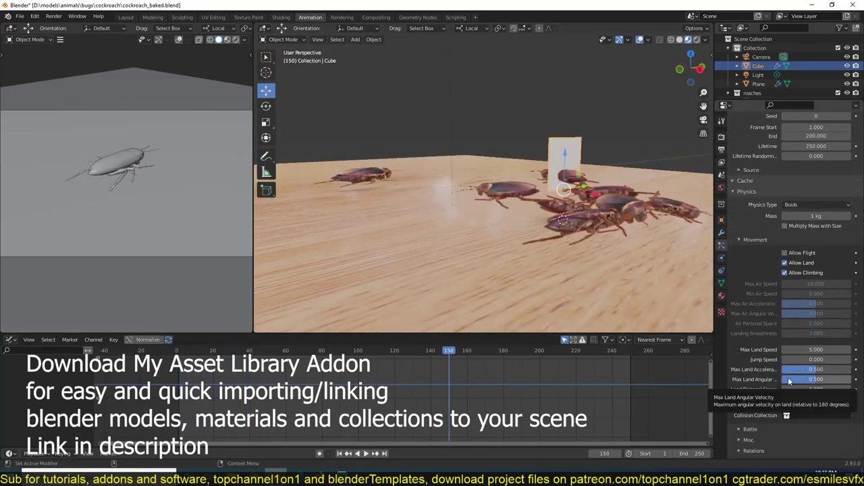
{"action": "left_click_drag", "start_coordinate": [788, 381], "coordinate": [749, 382]}
{"action": "key", "text": "space"}
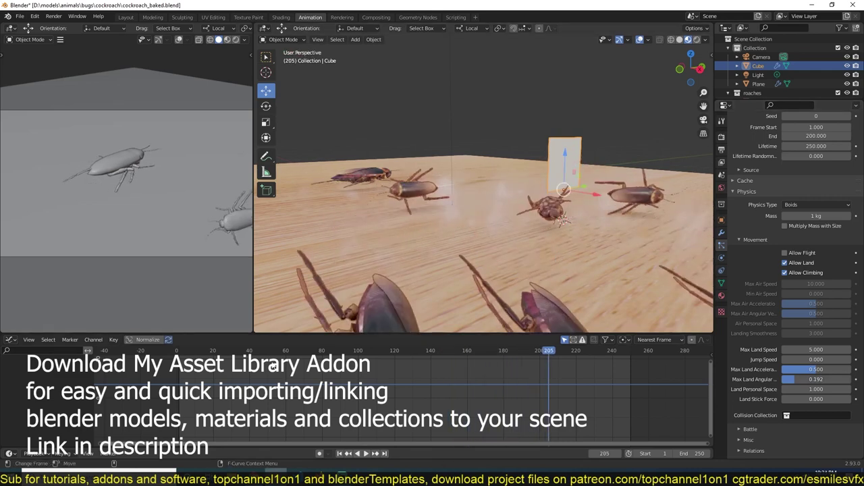
Move the emitter Cube along its local Z axis and replay the boid animation
{"action": "left_click", "coordinate": [614, 241]}
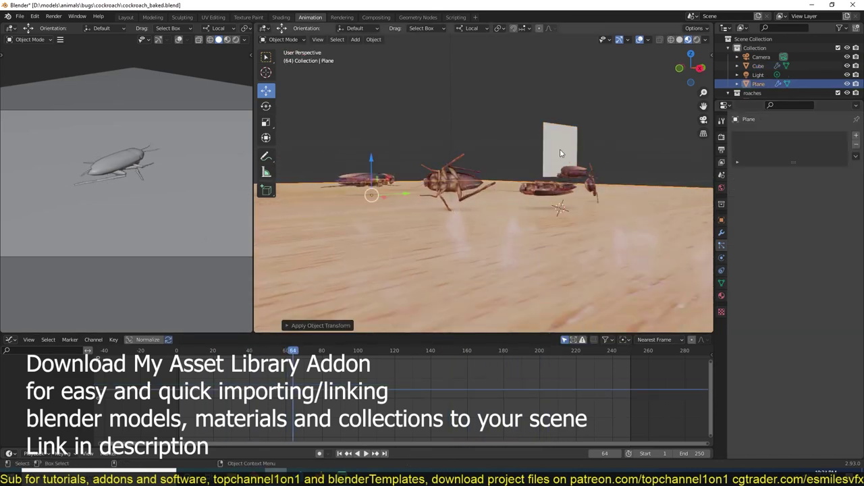
{"action": "left_click", "coordinate": [560, 153]}
{"action": "key", "text": "g"}
{"action": "key", "text": "z"}
{"action": "key", "text": "z"}
{"action": "middle_click_drag", "start_coordinate": [480, 232], "coordinate": [515, 206]}
{"action": "key", "text": "shift+ctrl+space"}
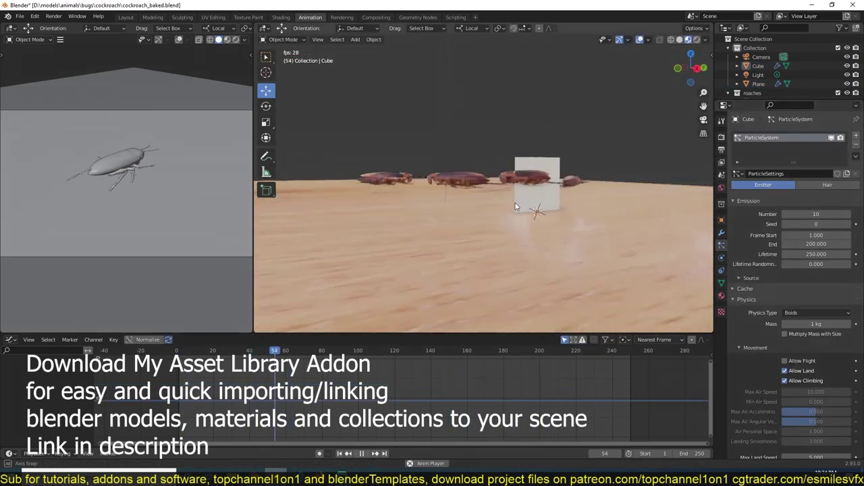
Select the table plane and toggle Face Orientation on and off to check its normals
{"action": "left_click", "coordinate": [559, 235]}
{"action": "left_click", "coordinate": [646, 39]}
{"action": "left_click", "coordinate": [603, 215]}
{"action": "left_click", "coordinate": [603, 214]}
Extrude the plane along its normal into a thick slab and save cockroach_baked.blend
{"action": "key", "text": "Tab"}
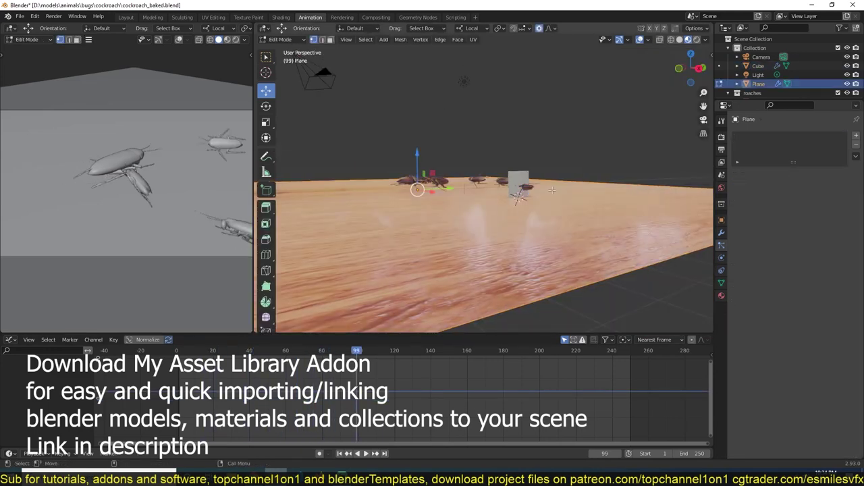
{"action": "key", "text": "e"}
{"action": "key", "text": "ctrl+s"}
{"action": "key", "text": "space"}
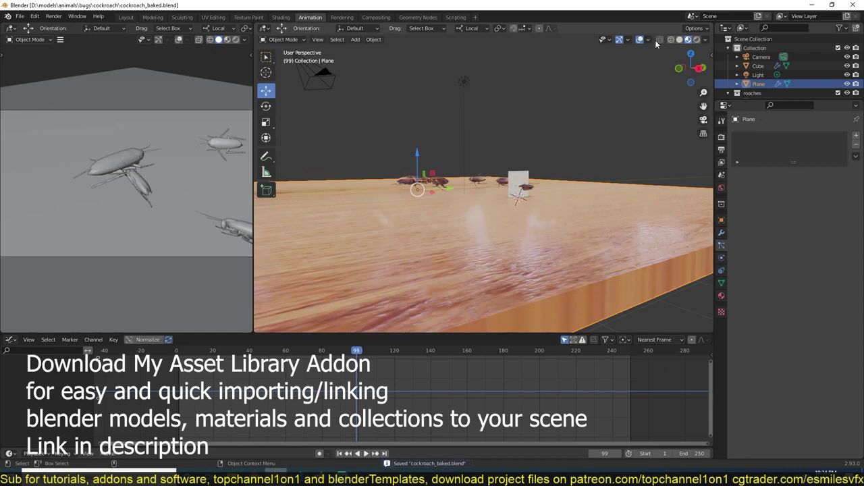
{"action": "left_click", "coordinate": [647, 39]}
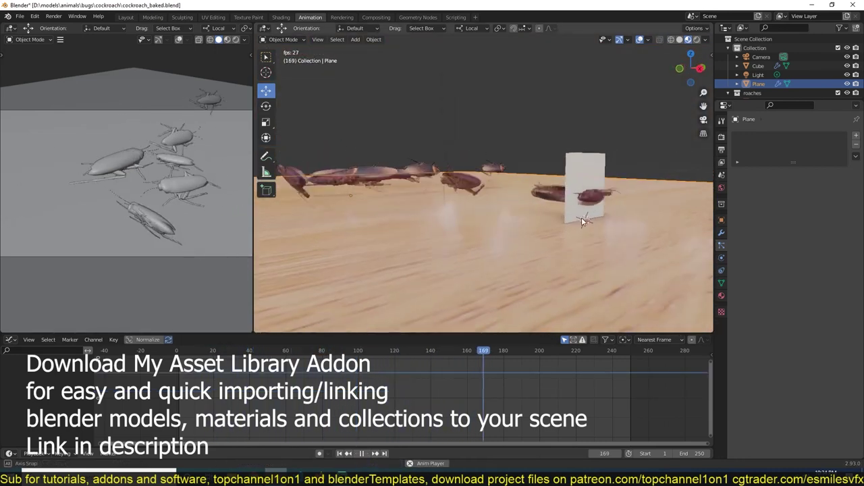
Turn off boid climbing, enable Multiply Mass with Size, set Jump Speed 0.7, replay, and select the table
{"action": "left_click", "coordinate": [581, 218]}
{"action": "middle_click_drag", "start_coordinate": [582, 217], "coordinate": [584, 260]}
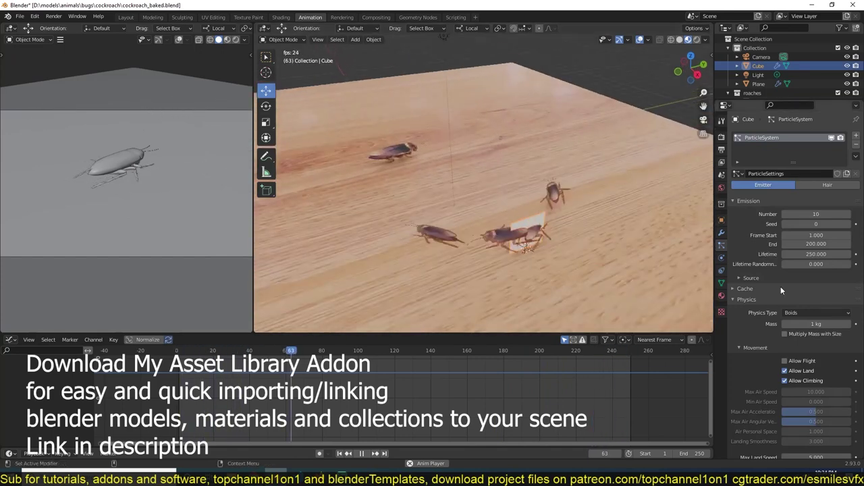
{"action": "scroll", "coordinate": [779, 343], "scroll_direction": "down", "scroll_amount": 3}
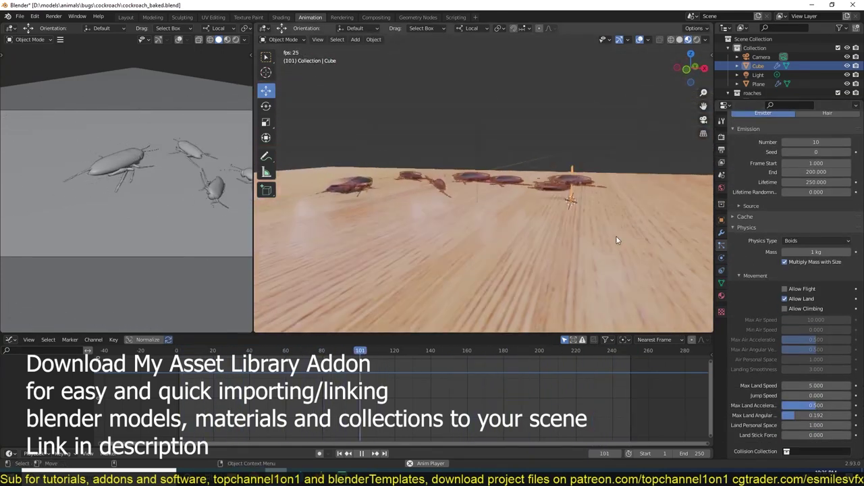
{"action": "scroll", "coordinate": [767, 364], "scroll_direction": "down", "scroll_amount": 2}
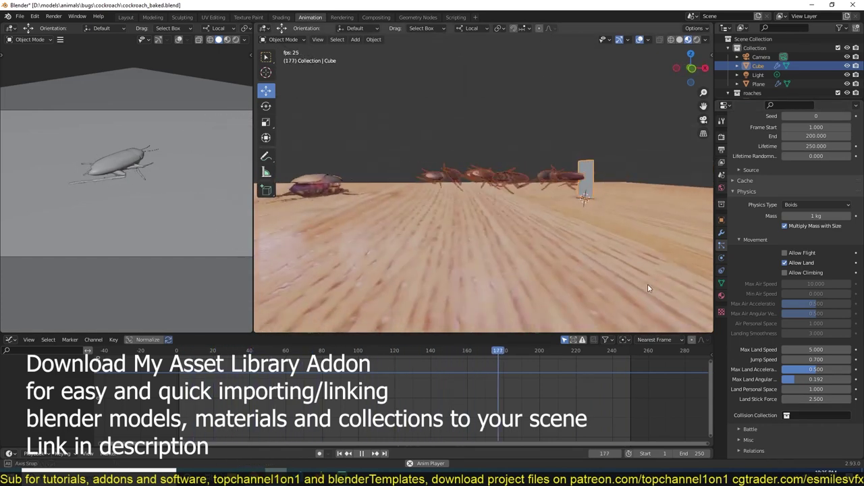
{"action": "scroll", "coordinate": [757, 351], "scroll_direction": "down", "scroll_amount": 3}
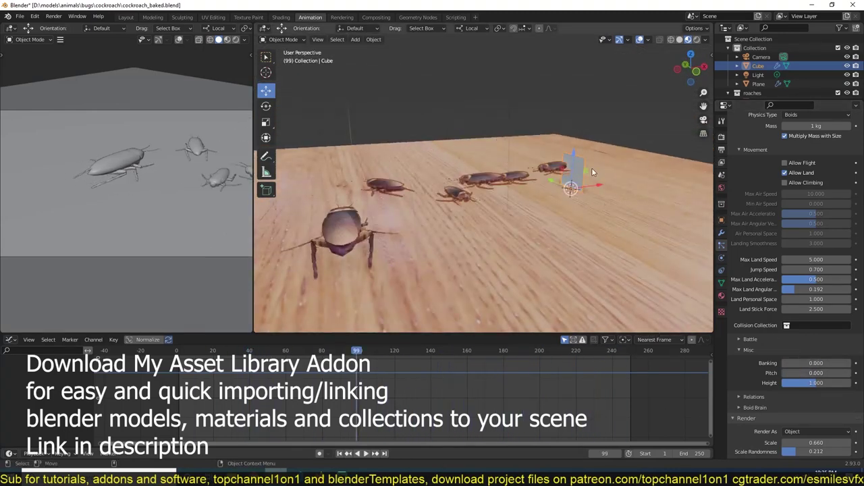
{"action": "key", "text": "space"}
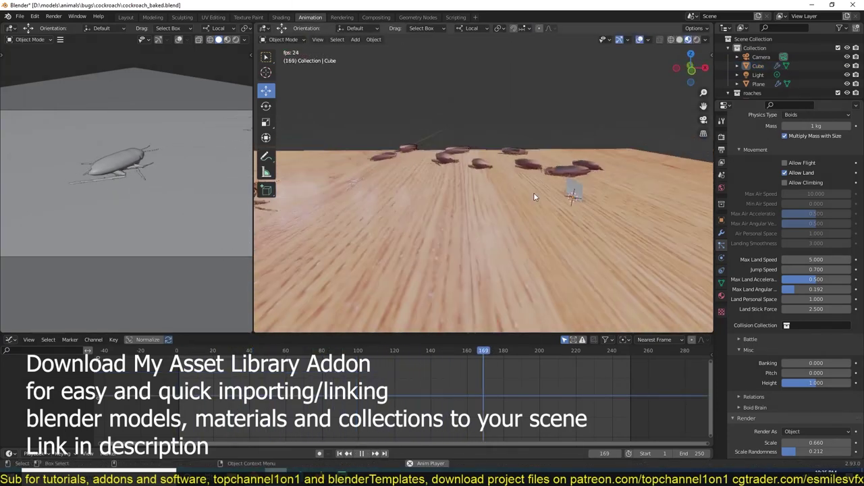
{"action": "left_click", "coordinate": [533, 193]}
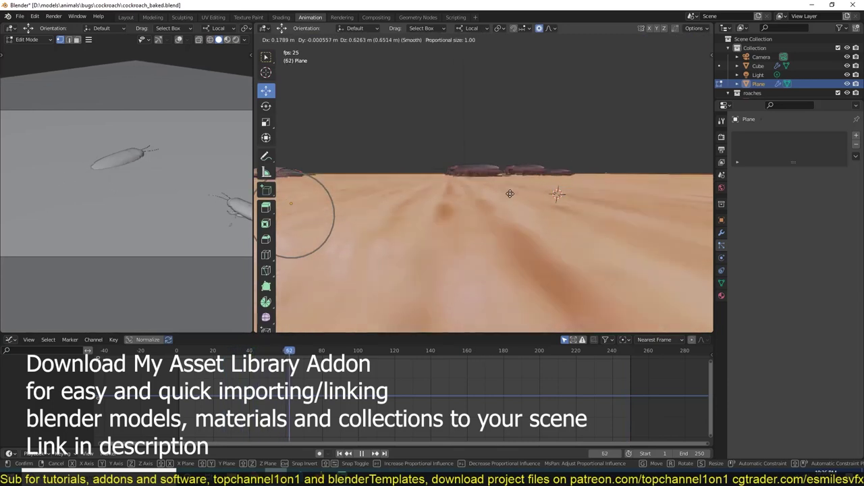
Cancel the table bump, save cockroach_baked.blend, check the plane's collision physics, then select the emitter Cube
{"action": "left_click", "coordinate": [533, 195]}
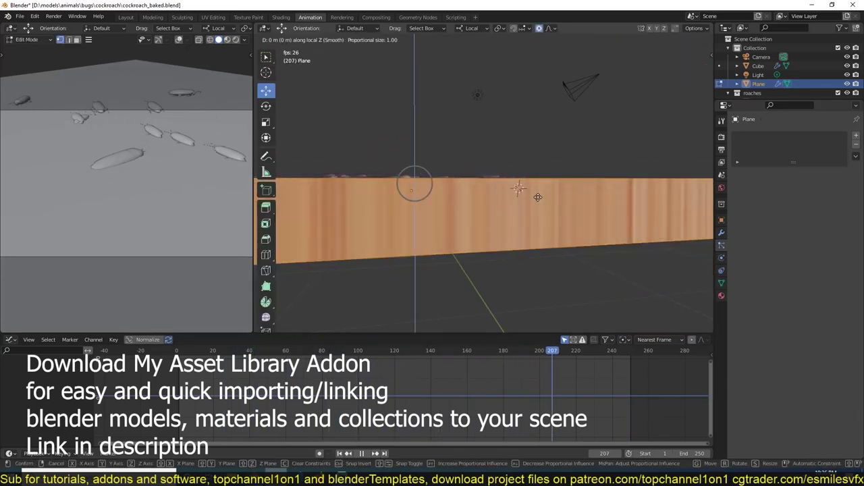
{"action": "key", "text": "Escape"}
{"action": "key", "text": "Tab"}
{"action": "key", "text": "ctrl+s"}
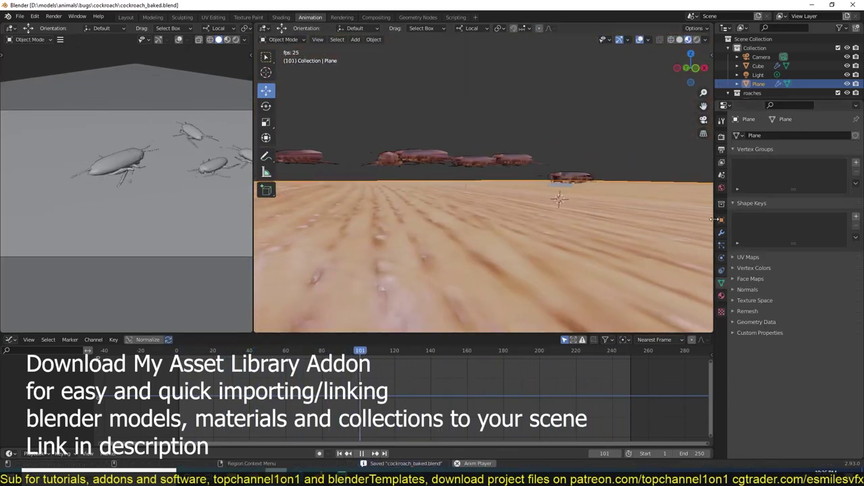
{"action": "left_click", "coordinate": [721, 259]}
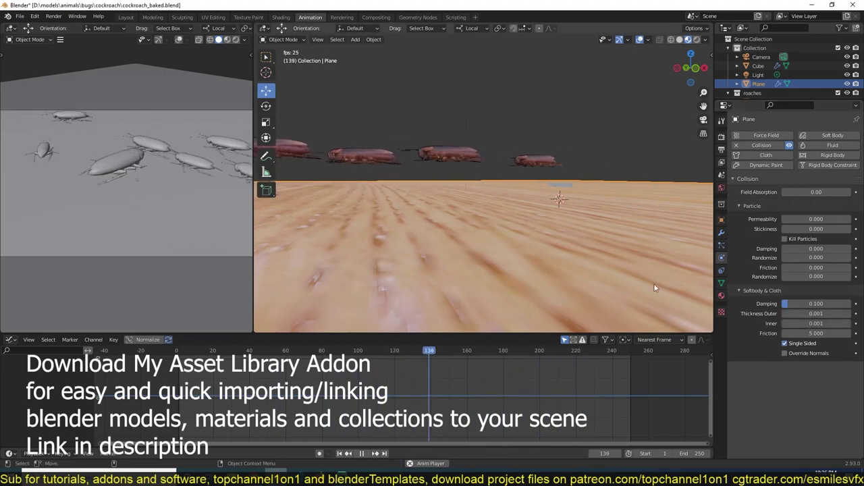
{"action": "left_click", "coordinate": [758, 66]}
Show the Cube's particle settings, stop playback and orbit to a low view over the table
{"action": "left_click", "coordinate": [721, 245]}
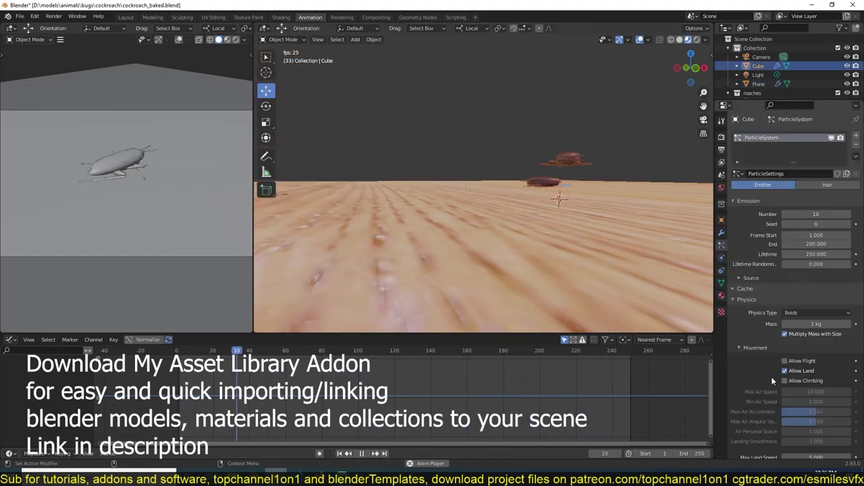
{"action": "scroll", "coordinate": [771, 377], "scroll_direction": "down", "scroll_amount": 3}
{"action": "key", "text": "Escape"}
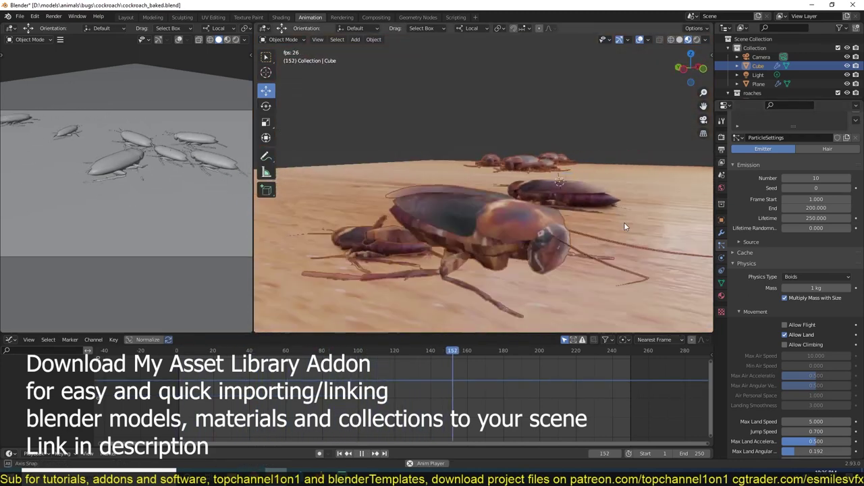
{"action": "middle_click_drag", "start_coordinate": [624, 222], "coordinate": [568, 233]}
{"action": "scroll", "coordinate": [795, 300], "scroll_direction": "down", "scroll_amount": 3}
{"action": "scroll", "coordinate": [777, 324], "scroll_direction": "down", "scroll_amount": 3}
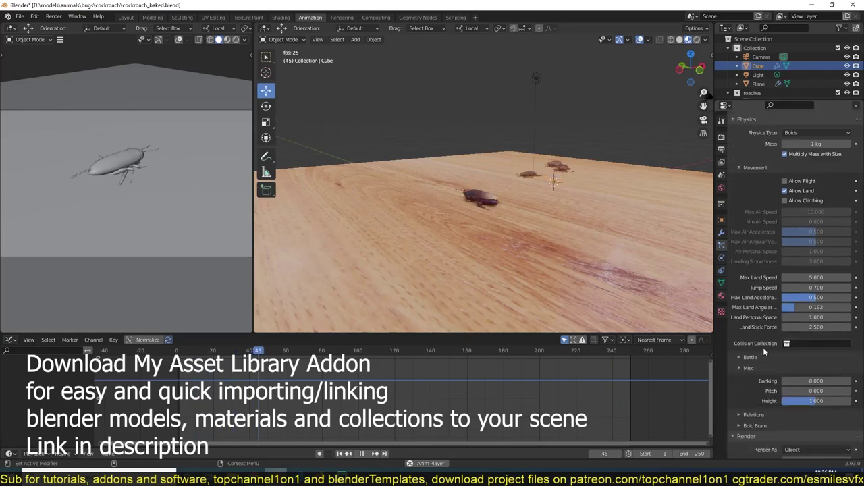
{"action": "scroll", "coordinate": [763, 347], "scroll_direction": "down", "scroll_amount": 3}
{"action": "scroll", "coordinate": [776, 355], "scroll_direction": "down", "scroll_amount": 3}
{"action": "scroll", "coordinate": [757, 390], "scroll_direction": "up", "scroll_amount": 4}
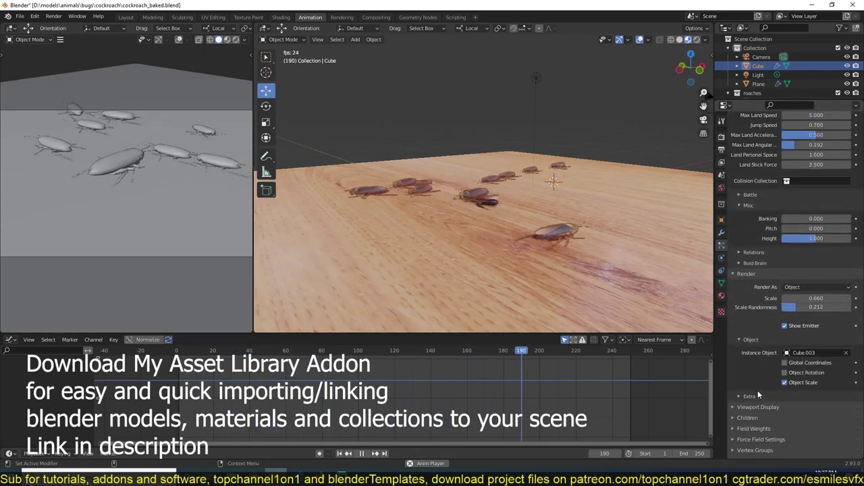
{"action": "middle_click_drag", "start_coordinate": [594, 169], "coordinate": [568, 194]}
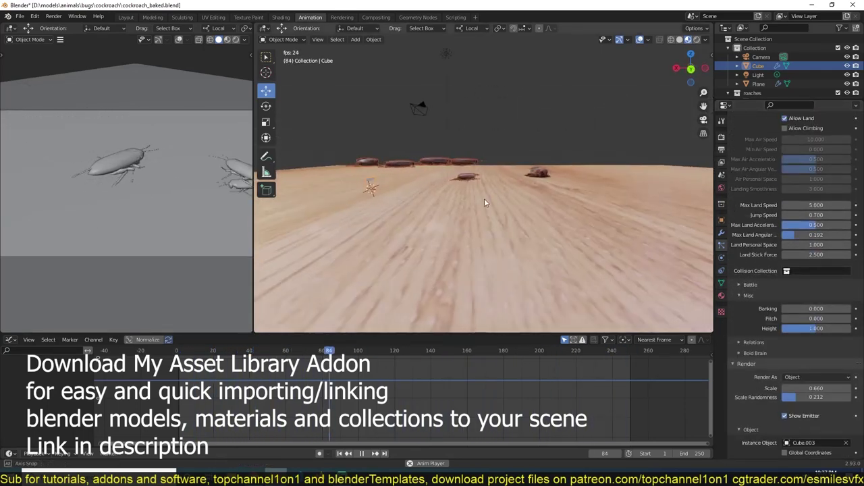
{"action": "middle_click_drag", "start_coordinate": [484, 199], "coordinate": [527, 206]}
{"action": "scroll", "coordinate": [751, 247], "scroll_direction": "up", "scroll_amount": 3}
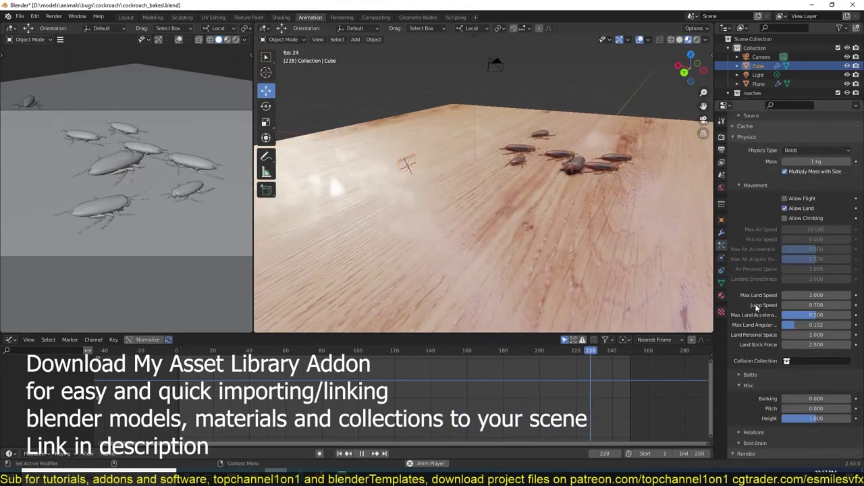
{"action": "mouse_move", "coordinate": [513, 236]}
{"action": "middle_mouse_down"}
{"action": "mouse_move", "coordinate": [461, 196]}
{"action": "mouse_move", "coordinate": [411, 191]}
{"action": "mouse_move", "coordinate": [451, 188]}
{"action": "mouse_move", "coordinate": [430, 183]}
{"action": "mouse_move", "coordinate": [430, 193]}
{"action": "middle_mouse_up"}
Reselect the emitter Cube and set Max Land Speed to 10 in its boid Movement settings
{"action": "left_click", "coordinate": [380, 205]}
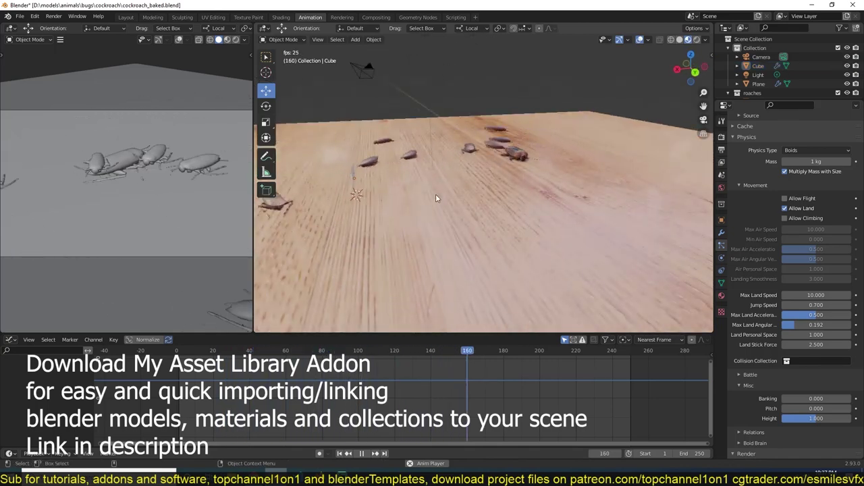
{"action": "left_click", "coordinate": [419, 175]}
{"action": "left_click", "coordinate": [356, 168]}
{"action": "middle_click_drag", "start_coordinate": [356, 169], "coordinate": [432, 182]}
{"action": "scroll", "coordinate": [780, 274], "scroll_direction": "down", "scroll_amount": 5}
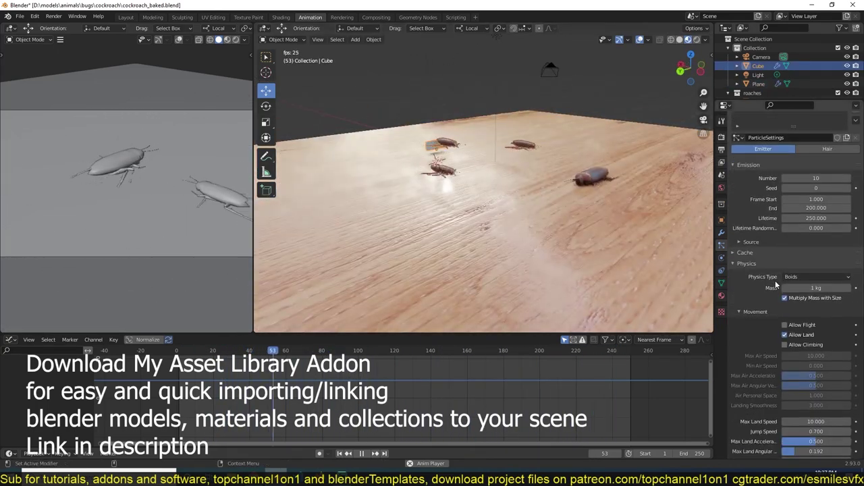
{"action": "scroll", "coordinate": [775, 283], "scroll_direction": "down", "scroll_amount": 3}
{"action": "scroll", "coordinate": [794, 359], "scroll_direction": "down", "scroll_amount": 3}
{"action": "scroll", "coordinate": [757, 360], "scroll_direction": "down", "scroll_amount": 2}
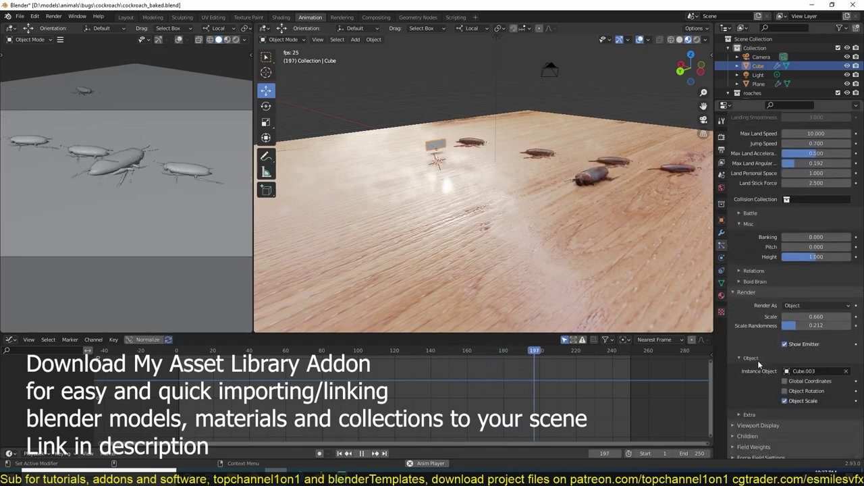
{"action": "scroll", "coordinate": [765, 387], "scroll_direction": "down", "scroll_amount": 1}
{"action": "scroll", "coordinate": [796, 362], "scroll_direction": "up", "scroll_amount": 3}
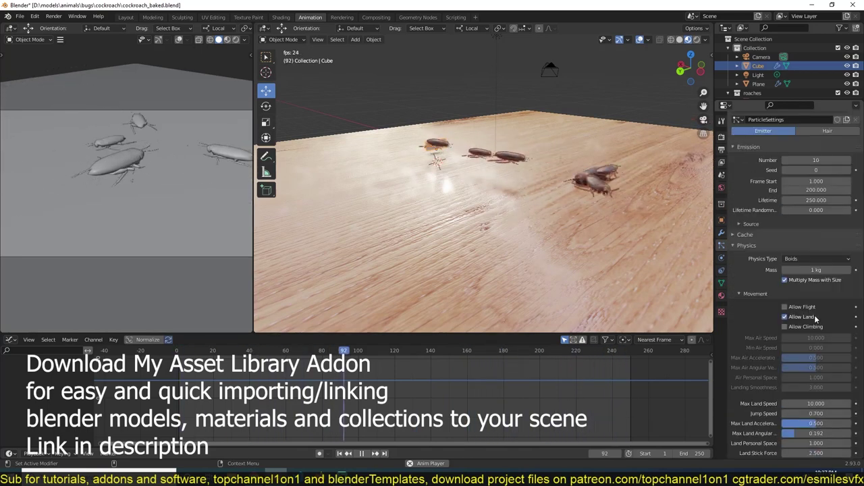
{"action": "scroll", "coordinate": [784, 364], "scroll_direction": "down", "scroll_amount": 2}
{"action": "scroll", "coordinate": [770, 368], "scroll_direction": "down", "scroll_amount": 2}
{"action": "scroll", "coordinate": [762, 377], "scroll_direction": "up", "scroll_amount": 2}
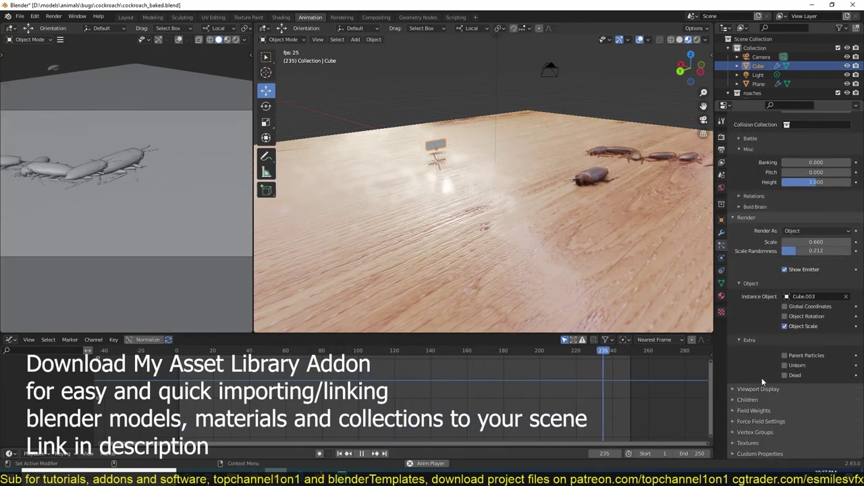
{"action": "scroll", "coordinate": [779, 350], "scroll_direction": "up", "scroll_amount": 3}
{"action": "scroll", "coordinate": [810, 270], "scroll_direction": "up", "scroll_amount": 3}
{"action": "left_click", "coordinate": [832, 185]}
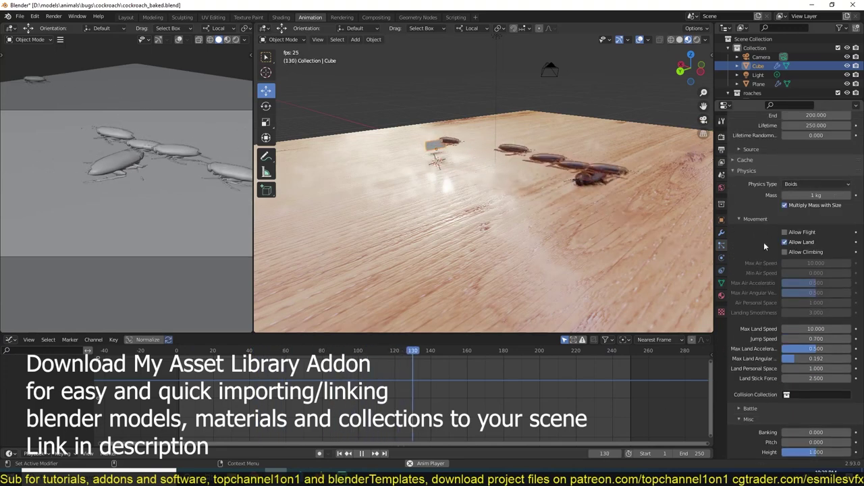
{"action": "scroll", "coordinate": [765, 247], "scroll_direction": "down", "scroll_amount": 2}
{"action": "scroll", "coordinate": [803, 346], "scroll_direction": "down", "scroll_amount": 2}
Add a Separate rule to the boid brain and orbit to a lower view of the table
{"action": "scroll", "coordinate": [775, 377], "scroll_direction": "down", "scroll_amount": 2}
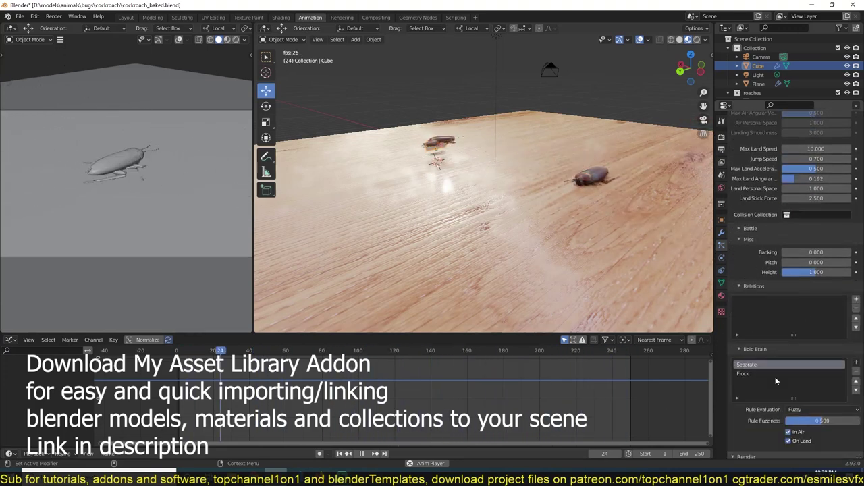
{"action": "scroll", "coordinate": [817, 393], "scroll_direction": "down", "scroll_amount": 2}
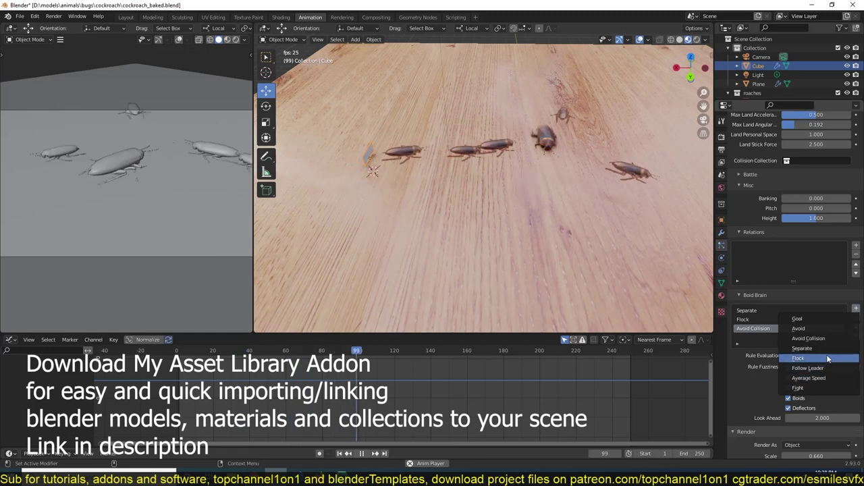
{"action": "left_click", "coordinate": [830, 348]}
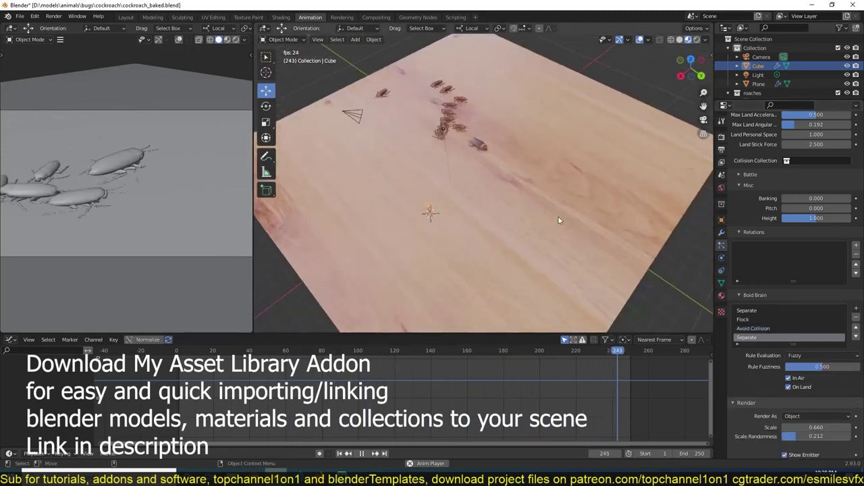
{"action": "scroll", "coordinate": [787, 184], "scroll_direction": "up", "scroll_amount": 8}
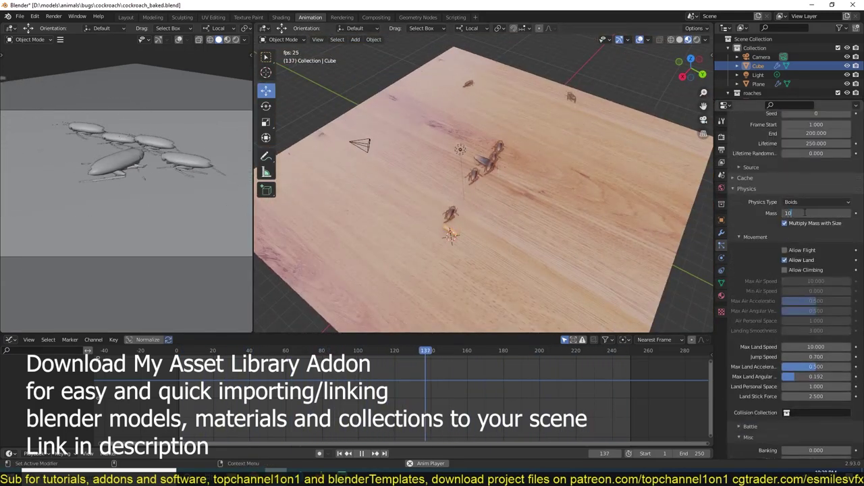
{"action": "scroll", "coordinate": [805, 213], "scroll_direction": "up", "scroll_amount": 2}
{"action": "scroll", "coordinate": [825, 214], "scroll_direction": "up", "scroll_amount": 2}
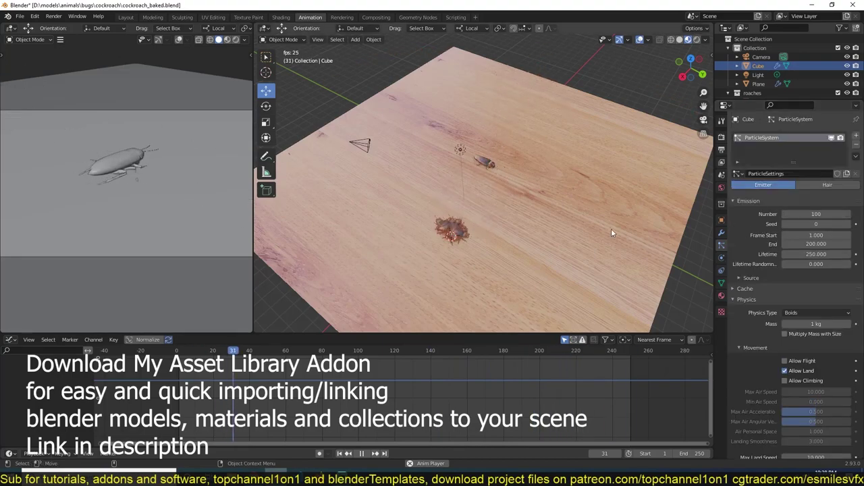
{"action": "mouse_move", "coordinate": [611, 233]}
{"action": "middle_mouse_down"}
{"action": "mouse_move", "coordinate": [485, 218]}
{"action": "mouse_move", "coordinate": [704, 245]}
{"action": "middle_mouse_up"}
{"action": "scroll", "coordinate": [738, 315], "scroll_direction": "down", "scroll_amount": 3}
{"action": "mouse_move", "coordinate": [642, 50]}
{"action": "middle_mouse_down"}
{"action": "mouse_move", "coordinate": [519, 201]}
{"action": "mouse_move", "coordinate": [468, 193]}
{"action": "mouse_move", "coordinate": [502, 181]}
{"action": "mouse_move", "coordinate": [470, 169]}
{"action": "mouse_move", "coordinate": [483, 169]}
{"action": "middle_mouse_up"}
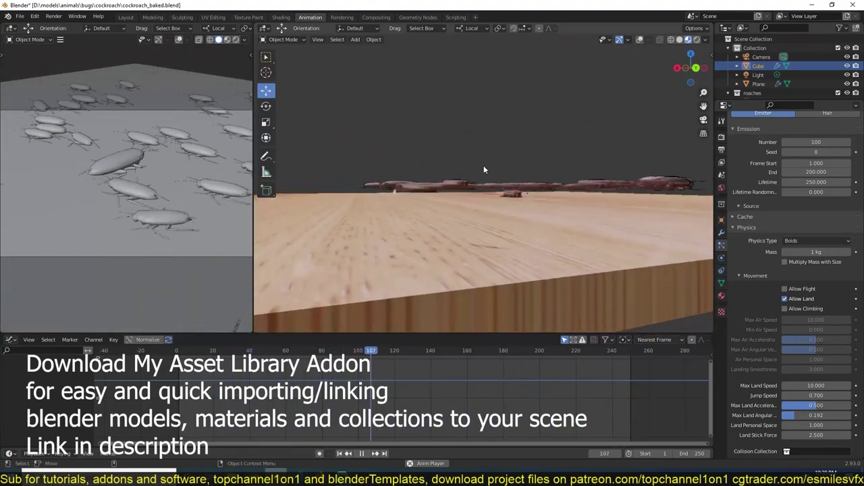
Raise part of the table surface vertically using proportional editing
{"action": "key", "text": "Tab"}
{"action": "key", "text": "o"}
{"action": "key", "text": "g"}
{"action": "key", "text": "z"}
{"action": "key", "text": "z"}
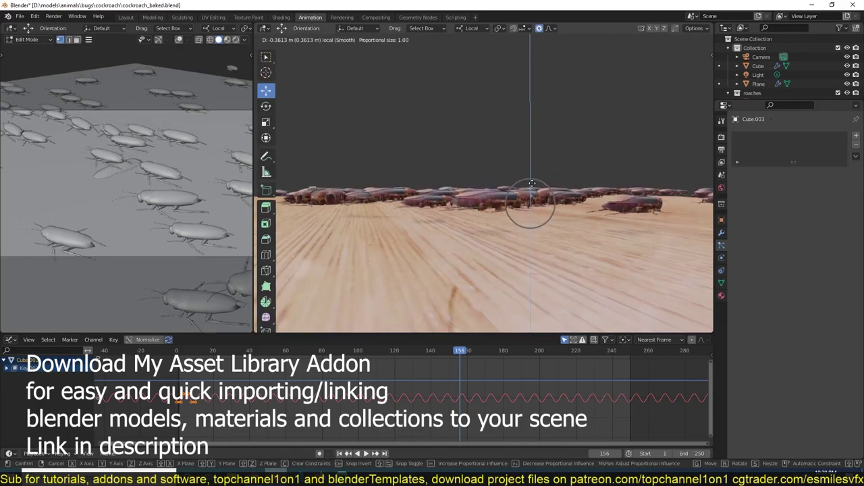
{"action": "left_click", "coordinate": [525, 220]}
{"action": "key", "text": "Tab"}
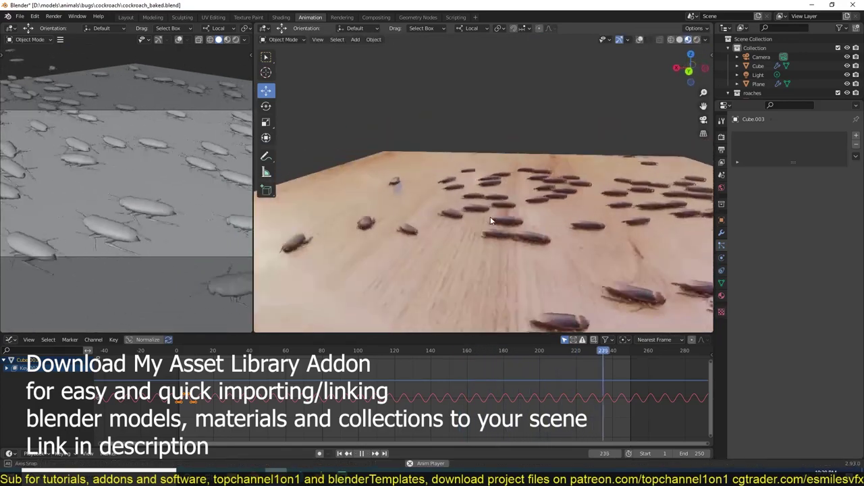
Add a new cube mesh onto the table
{"action": "middle_click_drag", "start_coordinate": [465, 210], "coordinate": [534, 203]}
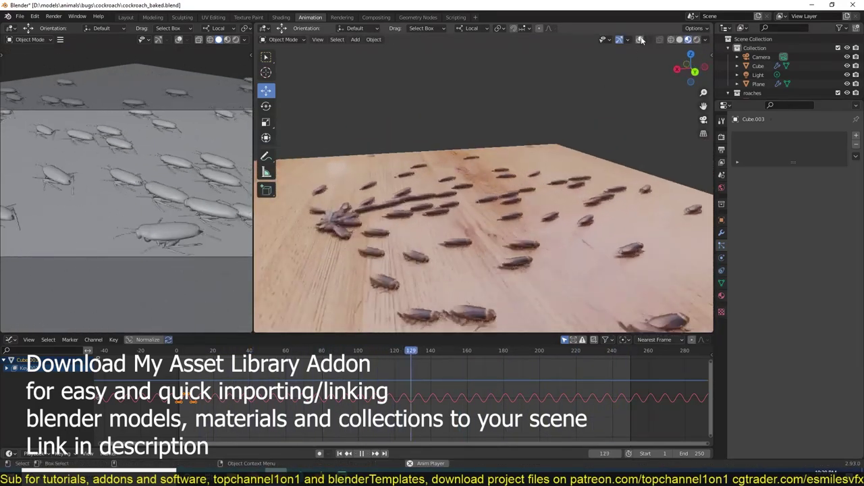
{"action": "key", "text": "shift+a"}
{"action": "left_click", "coordinate": [533, 233]}
Stretch the new box along its local Y axis into a long bar
{"action": "key", "text": "s"}
{"action": "key", "text": "y"}
{"action": "key", "text": "y"}
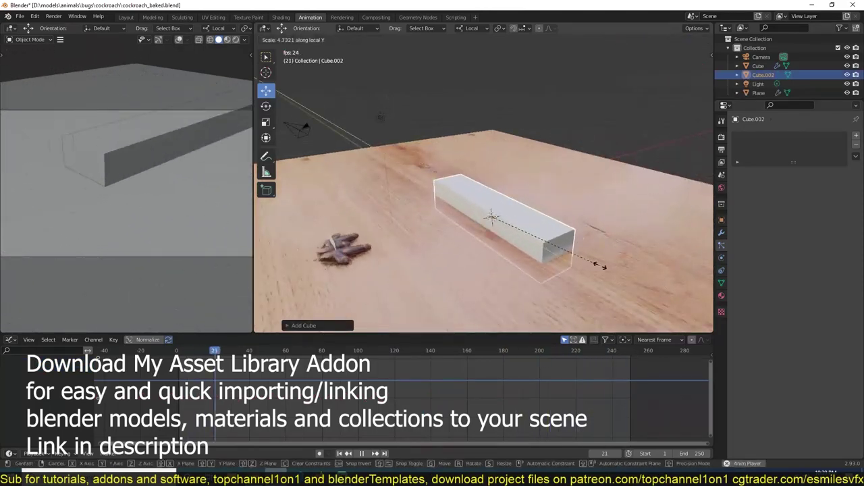
{"action": "left_click", "coordinate": [599, 266]}
{"action": "middle_click_drag", "start_coordinate": [580, 250], "coordinate": [538, 226]}
Enable Collision on the box so the swarm treats it as an obstacle
{"action": "left_click", "coordinate": [721, 270]}
{"action": "left_click", "coordinate": [761, 145]}
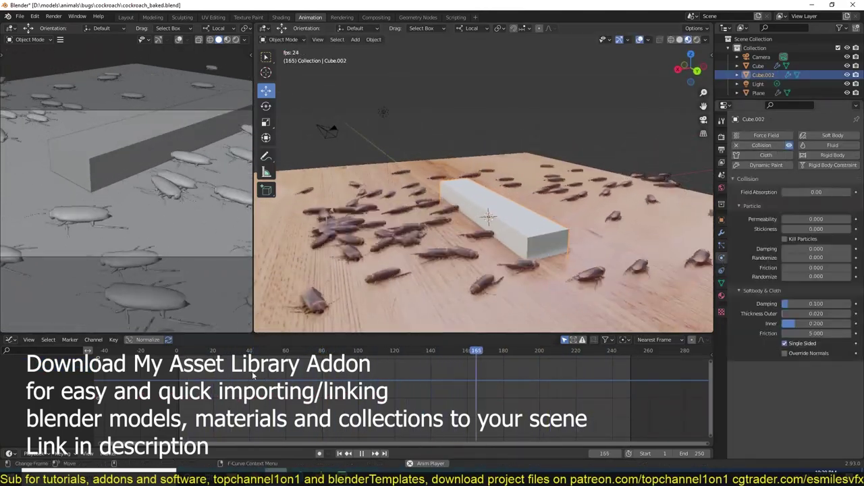
{"action": "middle_click_drag", "start_coordinate": [527, 284], "coordinate": [492, 303]}
{"action": "scroll", "coordinate": [463, 264], "scroll_direction": "down", "scroll_amount": 5}
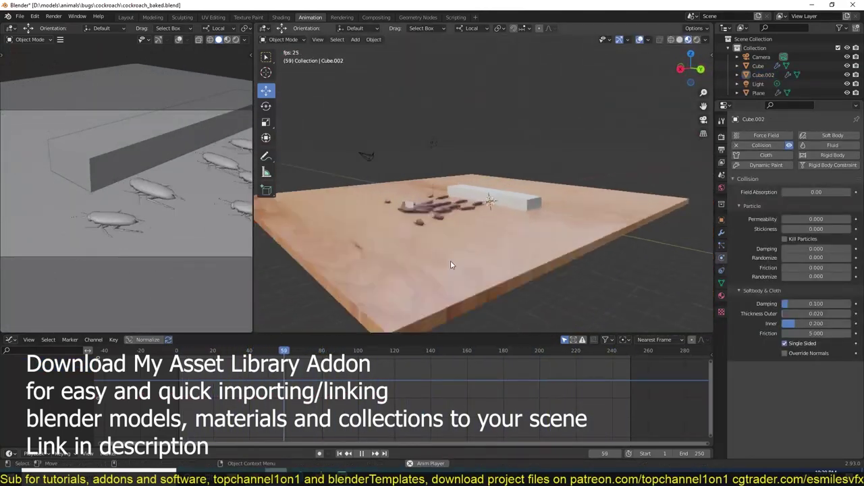
{"action": "scroll", "coordinate": [401, 252], "scroll_direction": "up", "scroll_amount": 5}
{"action": "middle_click_drag", "start_coordinate": [401, 252], "coordinate": [439, 259]}
On the emitter Cube, allow boid climbing and raise Pitch to 0.564
{"action": "left_click", "coordinate": [695, 275]}
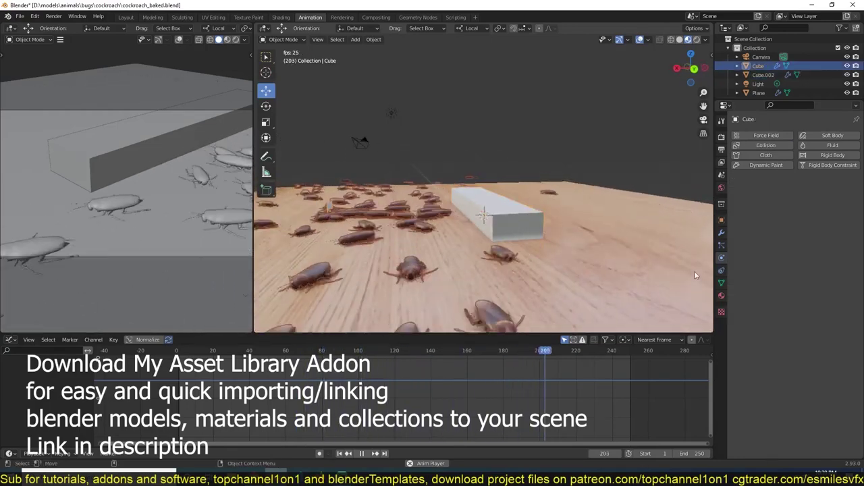
{"action": "left_click", "coordinate": [721, 245]}
{"action": "middle_click_drag", "start_coordinate": [540, 223], "coordinate": [543, 255]}
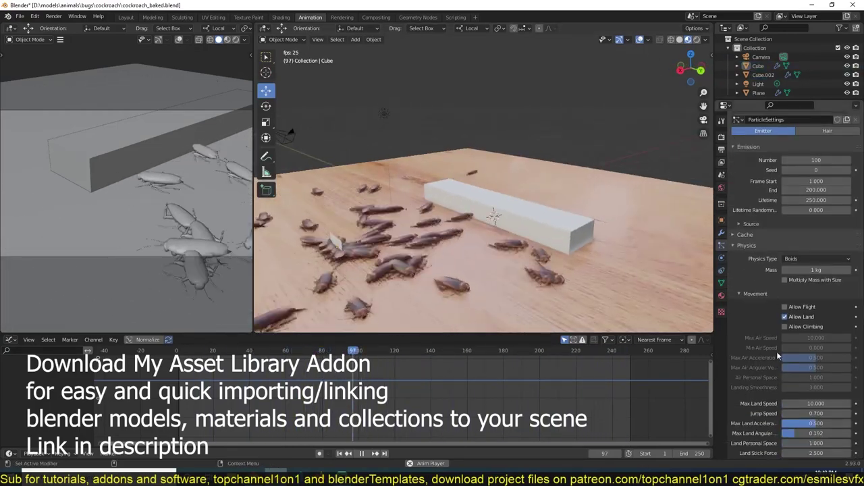
{"action": "left_click", "coordinate": [784, 327]}
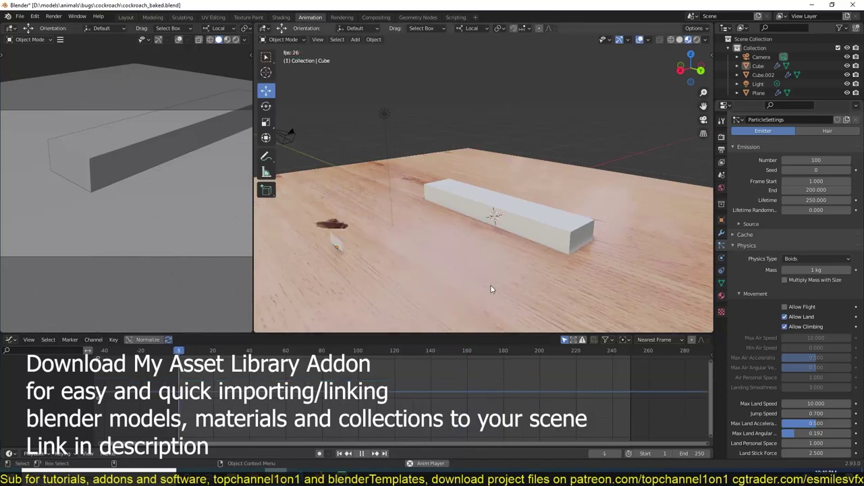
{"action": "scroll", "coordinate": [803, 373], "scroll_direction": "down", "scroll_amount": 3}
{"action": "left_click", "coordinate": [810, 379]}
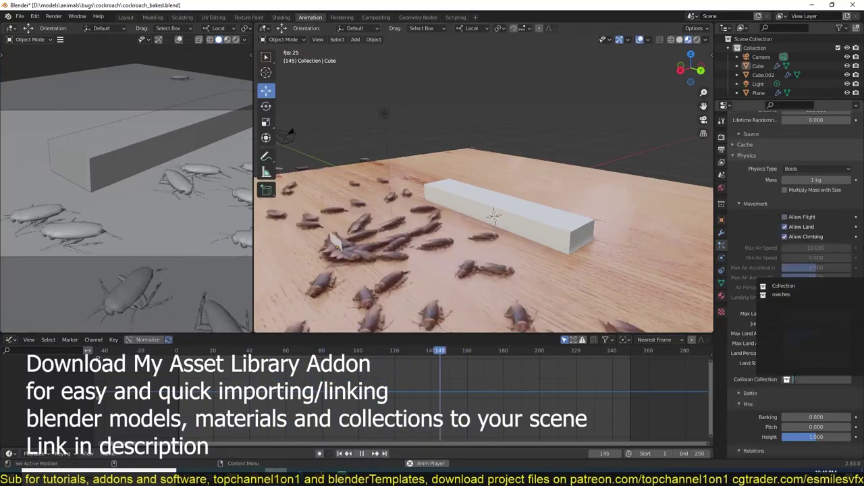
{"action": "left_click", "coordinate": [746, 376]}
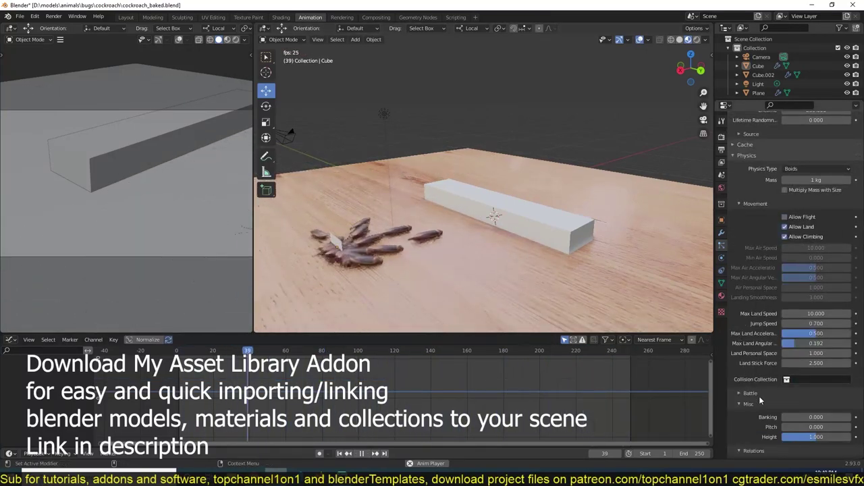
{"action": "mouse_move", "coordinate": [819, 428]}
{"action": "left_mouse_down"}
{"action": "mouse_move", "coordinate": [844, 428]}
{"action": "mouse_move", "coordinate": [795, 421]}
{"action": "left_mouse_up"}
In the Battle boid settings set Strength 0.100 and Jump Speed 0.000, then watch the swarm
{"action": "left_click", "coordinate": [755, 406]}
{"action": "left_click", "coordinate": [750, 393]}
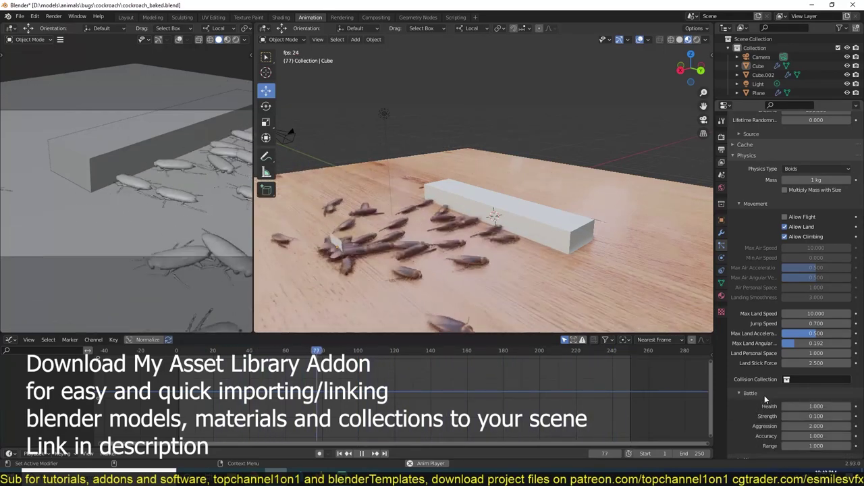
{"action": "left_click_drag", "start_coordinate": [810, 416], "coordinate": [777, 417]}
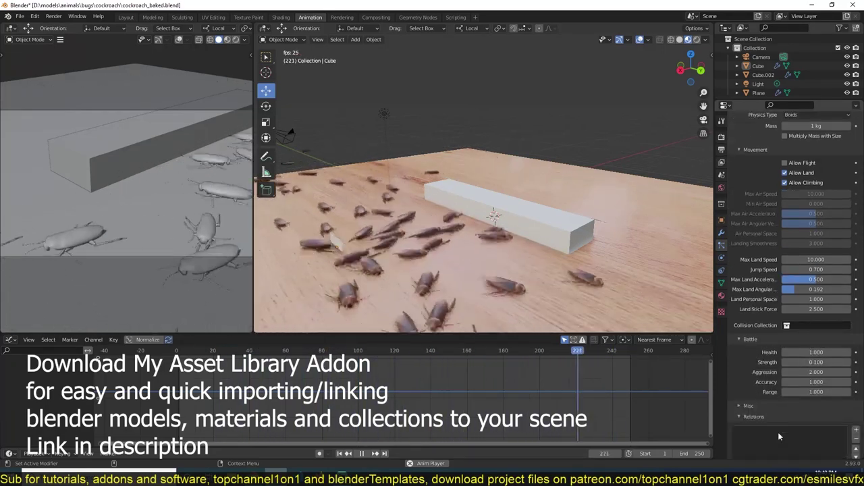
{"action": "scroll", "coordinate": [778, 432], "scroll_direction": "down", "scroll_amount": 3}
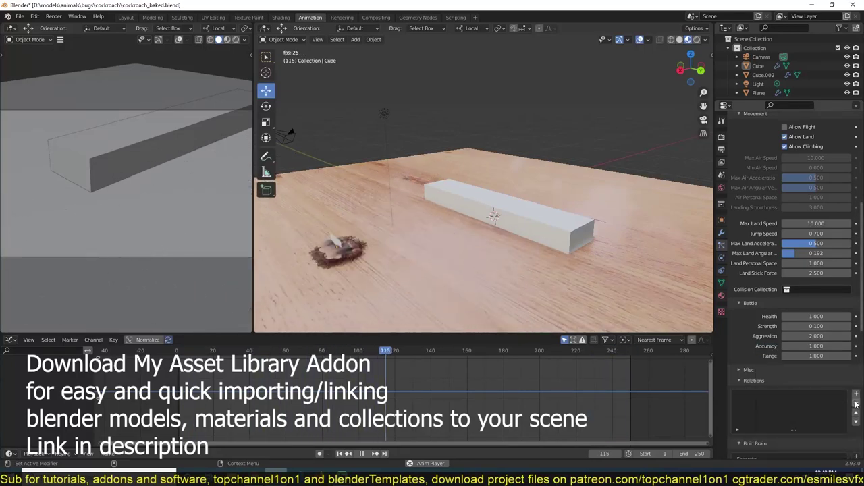
{"action": "scroll", "coordinate": [787, 224], "scroll_direction": "up", "scroll_amount": 3}
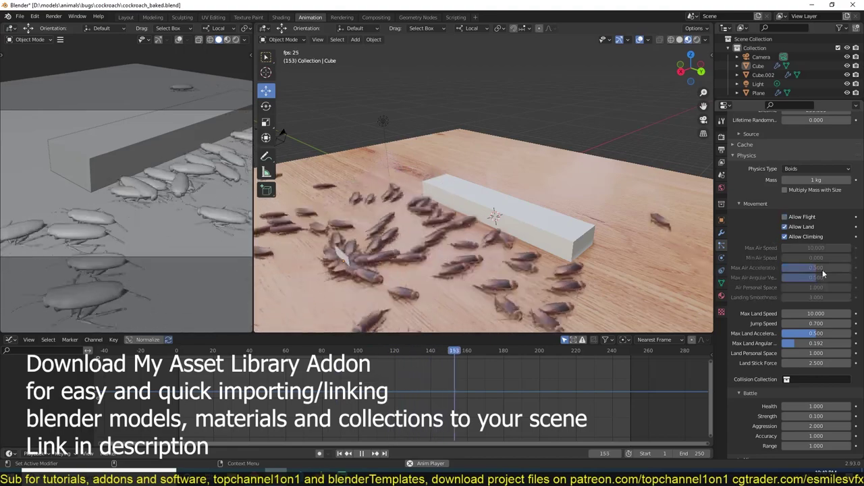
{"action": "scroll", "coordinate": [810, 288], "scroll_direction": "down", "scroll_amount": 1}
{"action": "middle_click_drag", "start_coordinate": [641, 256], "coordinate": [511, 224]}
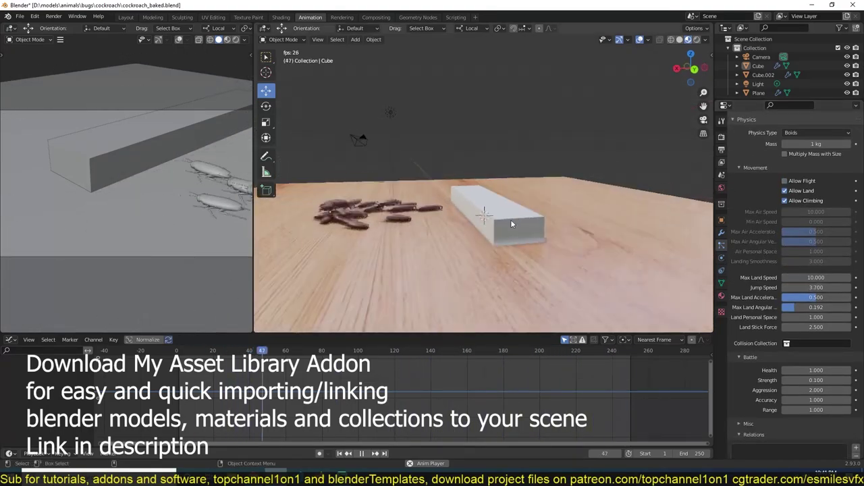
{"action": "mouse_move", "coordinate": [558, 275]}
{"action": "middle_mouse_down"}
{"action": "mouse_move", "coordinate": [555, 269]}
{"action": "mouse_move", "coordinate": [614, 266]}
{"action": "mouse_move", "coordinate": [521, 263]}
{"action": "middle_mouse_up"}
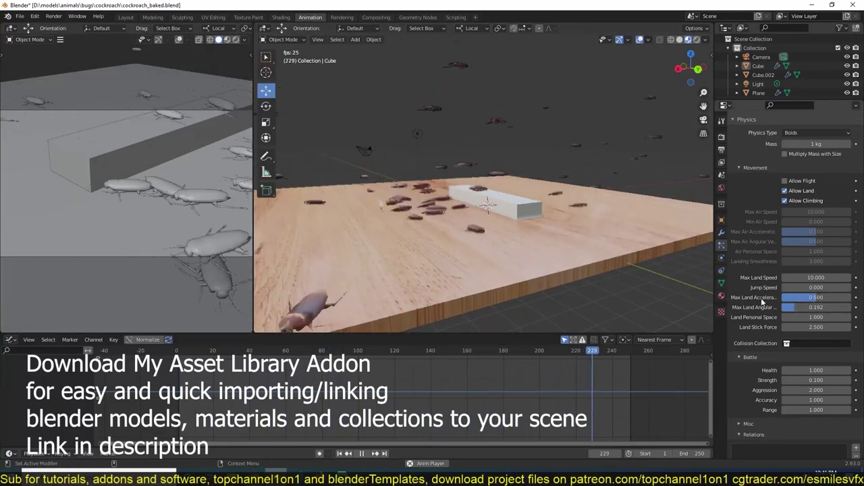
{"action": "scroll", "coordinate": [641, 286], "scroll_direction": "up", "scroll_amount": 2}
{"action": "scroll", "coordinate": [641, 286], "scroll_direction": "up", "scroll_amount": 2}
Switch the Boid Brain's Rule Evaluation to Random and watch the swarm
{"action": "scroll", "coordinate": [778, 259], "scroll_direction": "down", "scroll_amount": 1}
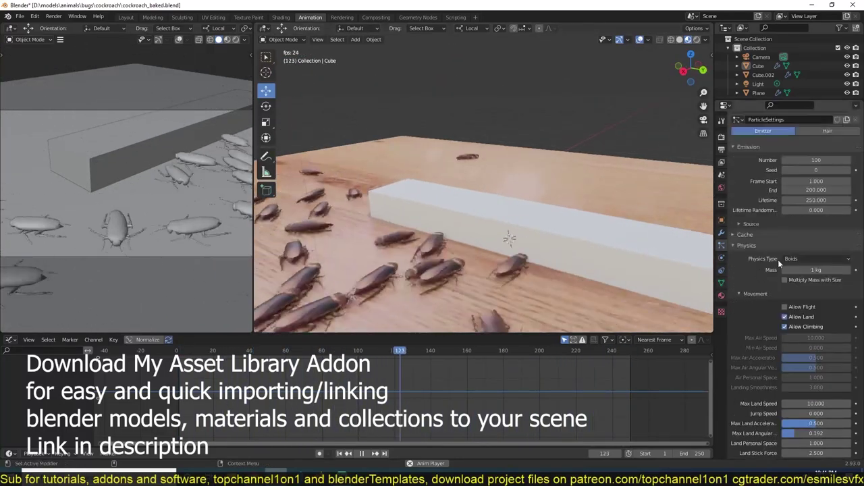
{"action": "scroll", "coordinate": [785, 325], "scroll_direction": "down", "scroll_amount": 1}
{"action": "scroll", "coordinate": [785, 326], "scroll_direction": "down", "scroll_amount": 5}
{"action": "scroll", "coordinate": [762, 353], "scroll_direction": "down", "scroll_amount": 4}
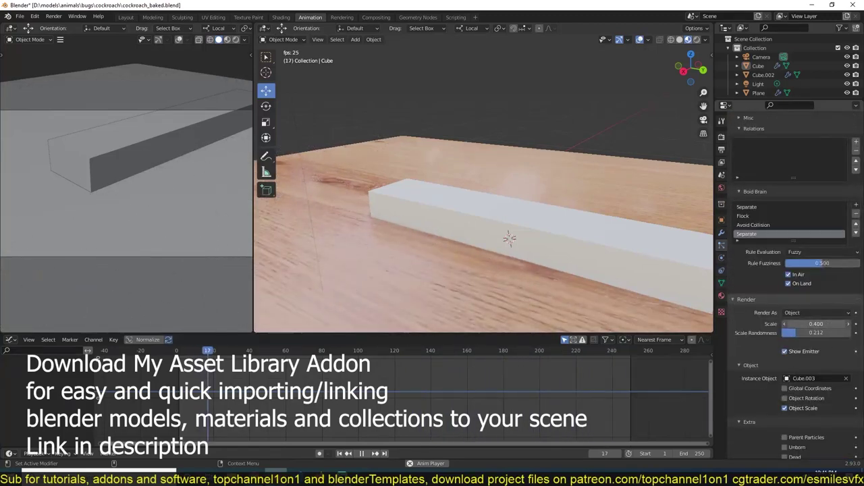
{"action": "scroll", "coordinate": [520, 274], "scroll_direction": "down", "scroll_amount": 3}
{"action": "scroll", "coordinate": [520, 274], "scroll_direction": "up", "scroll_amount": 2}
{"action": "scroll", "coordinate": [743, 336], "scroll_direction": "up", "scroll_amount": 2}
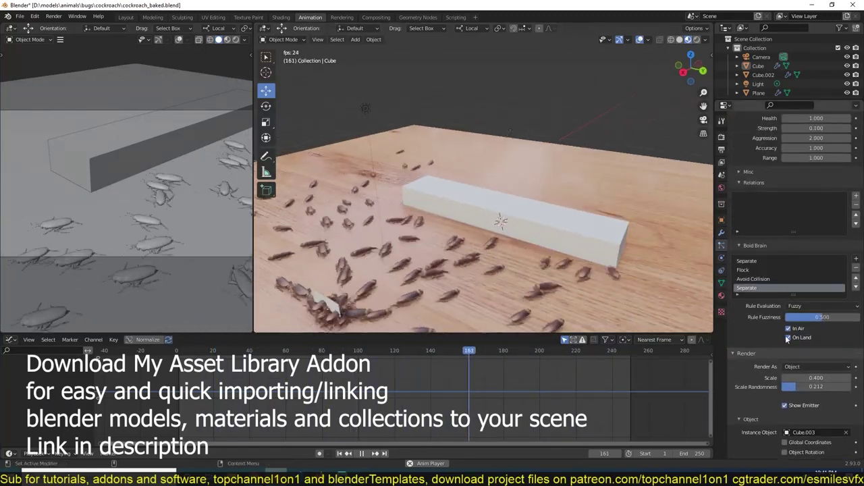
{"action": "left_click", "coordinate": [834, 307]}
{"action": "left_click", "coordinate": [818, 324]}
{"action": "scroll", "coordinate": [521, 269], "scroll_direction": "down", "scroll_amount": 1}
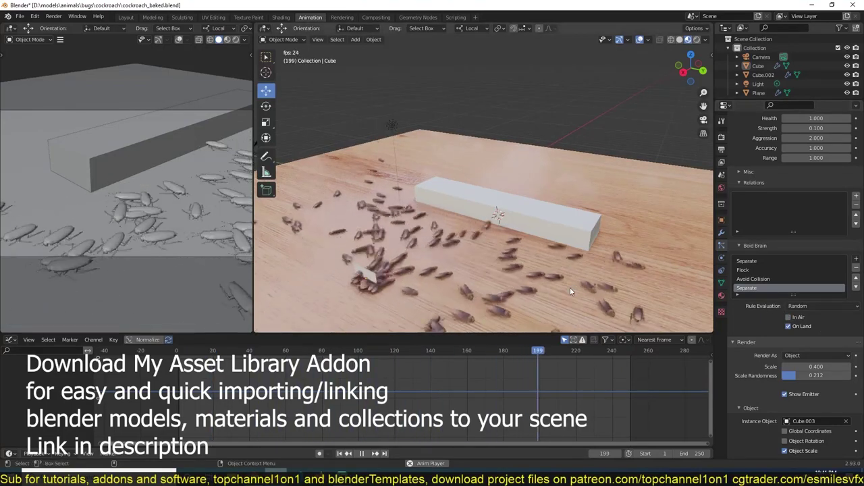
{"action": "middle_click_drag", "start_coordinate": [569, 292], "coordinate": [648, 297]}
Set Rule Evaluation back to Fuzzy and raise Rule Fuzziness to 0.762
{"action": "left_click", "coordinate": [820, 305]}
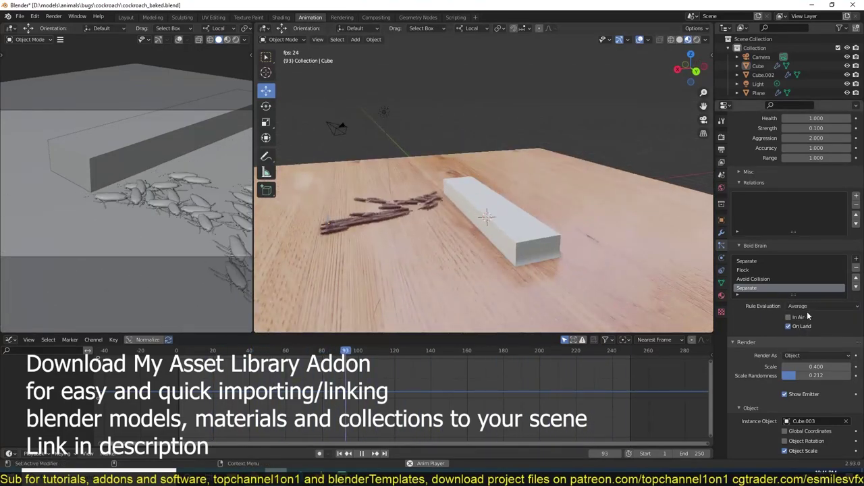
{"action": "left_click", "coordinate": [808, 318]}
{"action": "middle_click_drag", "start_coordinate": [648, 298], "coordinate": [680, 301]}
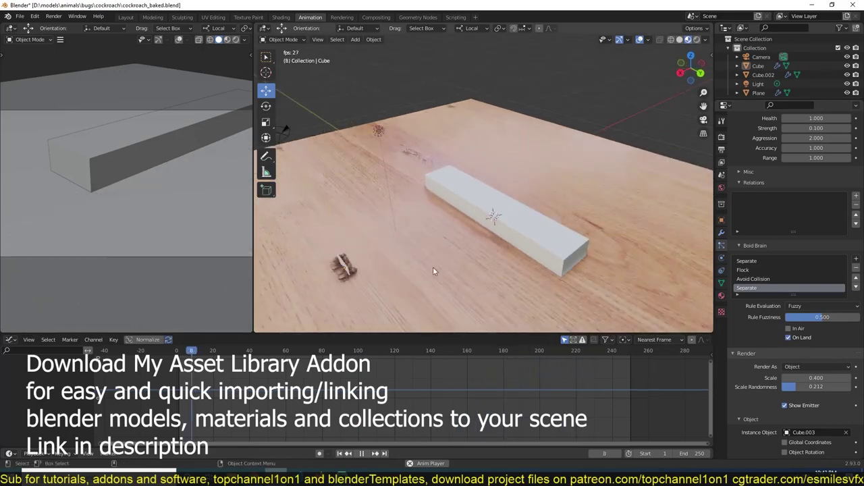
{"action": "middle_click_drag", "start_coordinate": [434, 272], "coordinate": [501, 249]}
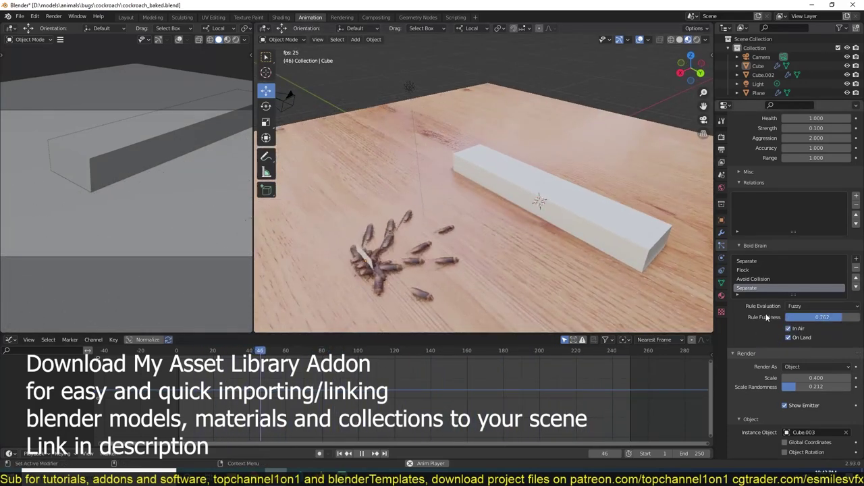
{"action": "scroll", "coordinate": [766, 313], "scroll_direction": "up", "scroll_amount": 2}
{"action": "scroll", "coordinate": [788, 274], "scroll_direction": "up", "scroll_amount": 2}
{"action": "scroll", "coordinate": [762, 263], "scroll_direction": "up", "scroll_amount": 1}
{"action": "scroll", "coordinate": [783, 291], "scroll_direction": "up", "scroll_amount": 2}
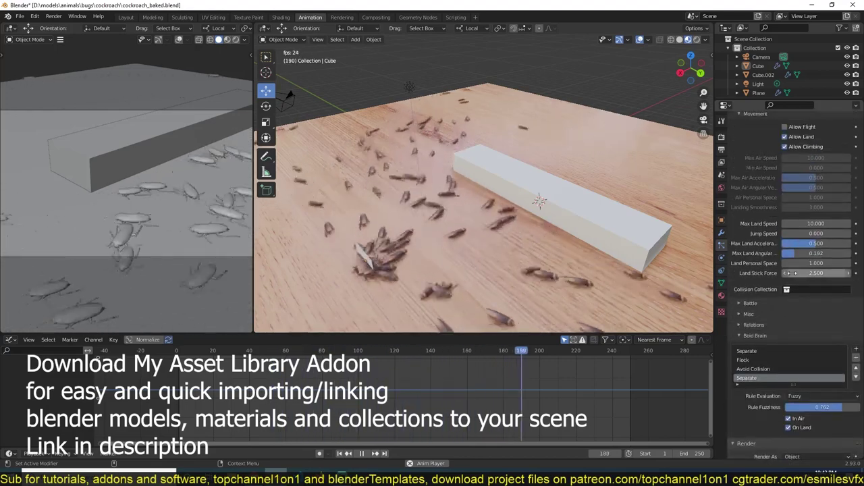
{"action": "mouse_move", "coordinate": [608, 230]}
{"action": "middle_mouse_down"}
{"action": "mouse_move", "coordinate": [571, 213]}
{"action": "mouse_move", "coordinate": [565, 200]}
{"action": "middle_mouse_up"}
Select the wooden table plane and enable Collision in its Physics properties
{"action": "left_click", "coordinate": [573, 260]}
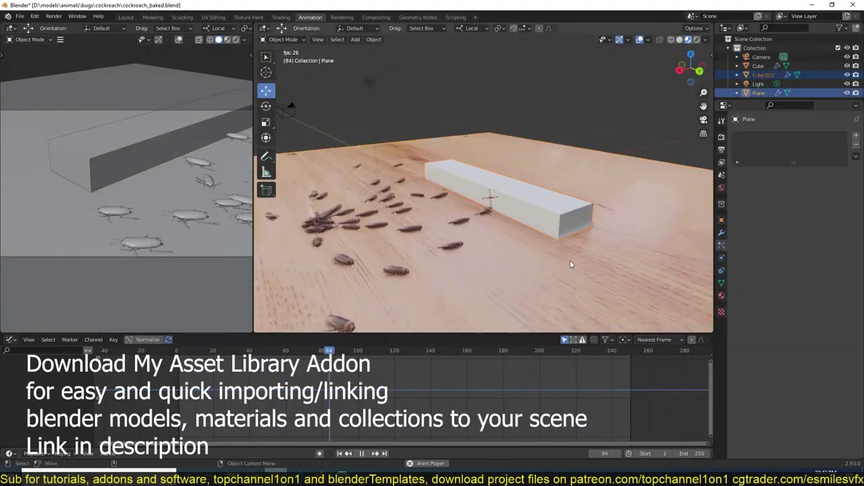
{"action": "middle_click_drag", "start_coordinate": [570, 261], "coordinate": [648, 237]}
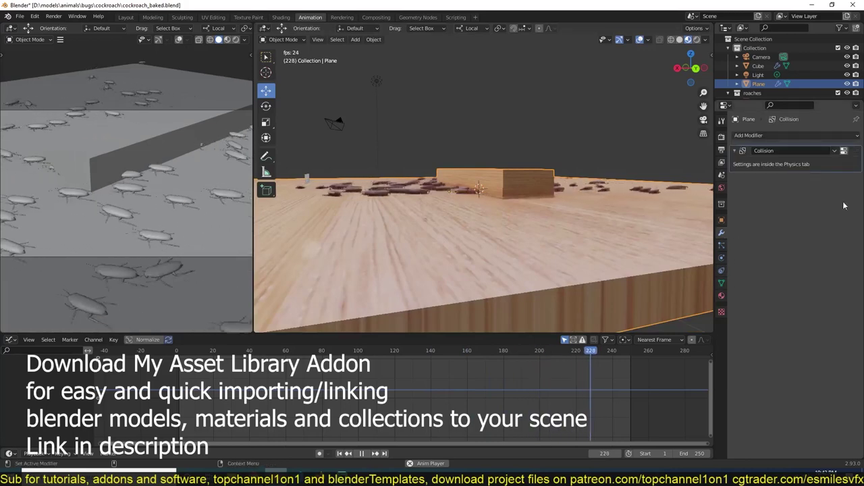
{"action": "left_click", "coordinate": [721, 257]}
{"action": "middle_click_drag", "start_coordinate": [500, 222], "coordinate": [523, 299]}
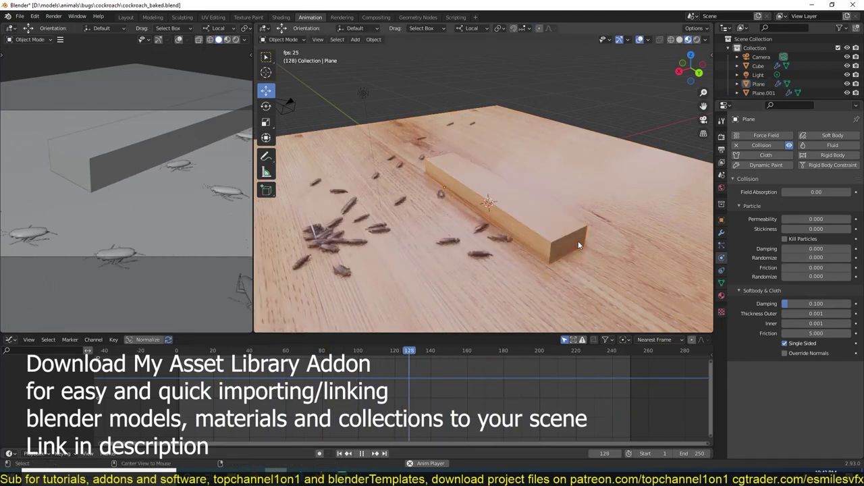
Scale Plane.001's geometry in Edit Mode to shape the raised ramp ridge
{"action": "mouse_move", "coordinate": [579, 245]}
{"action": "middle_mouse_down"}
{"action": "mouse_move", "coordinate": [585, 238]}
{"action": "mouse_move", "coordinate": [513, 202]}
{"action": "mouse_move", "coordinate": [597, 246]}
{"action": "mouse_move", "coordinate": [578, 256]}
{"action": "mouse_move", "coordinate": [574, 237]}
{"action": "mouse_move", "coordinate": [609, 214]}
{"action": "middle_mouse_up"}
{"action": "key", "text": "Tab"}
{"action": "key", "text": "s"}
{"action": "left_click", "coordinate": [526, 199]}
{"action": "key", "text": "Tab"}
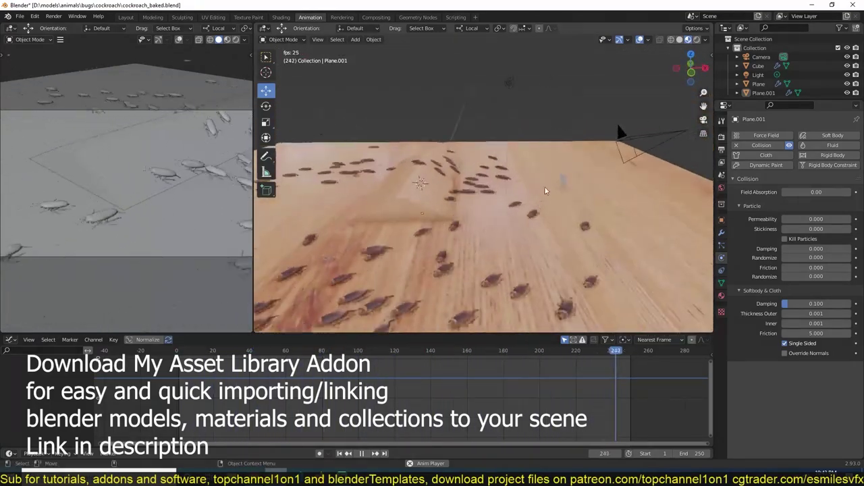
Add a second particle system, ParticleSystem.001, to the Cube emitter
{"action": "left_click", "coordinate": [709, 270]}
{"action": "left_click", "coordinate": [721, 246]}
{"action": "left_click", "coordinate": [856, 138]}
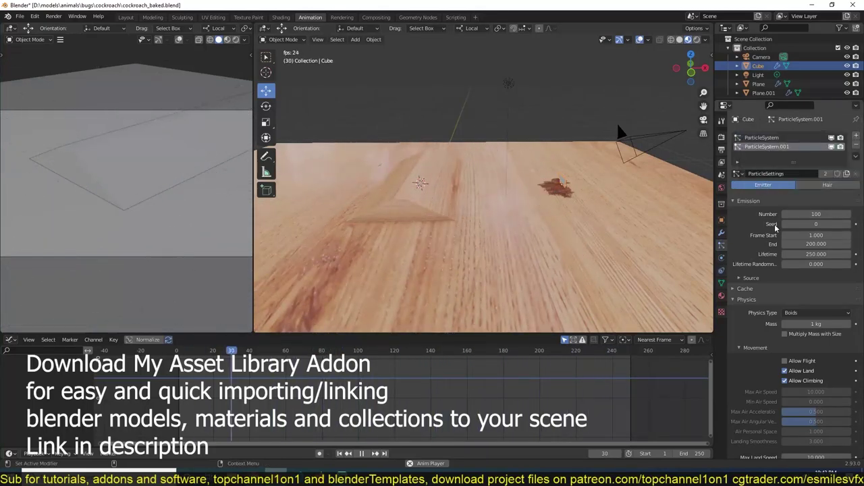
Set the particle Render Instance Object to Cube.001
{"action": "scroll", "coordinate": [777, 256], "scroll_direction": "down", "scroll_amount": 5}
{"action": "scroll", "coordinate": [777, 270], "scroll_direction": "down", "scroll_amount": 5}
{"action": "scroll", "coordinate": [776, 303], "scroll_direction": "down", "scroll_amount": 5}
{"action": "left_click", "coordinate": [810, 342]}
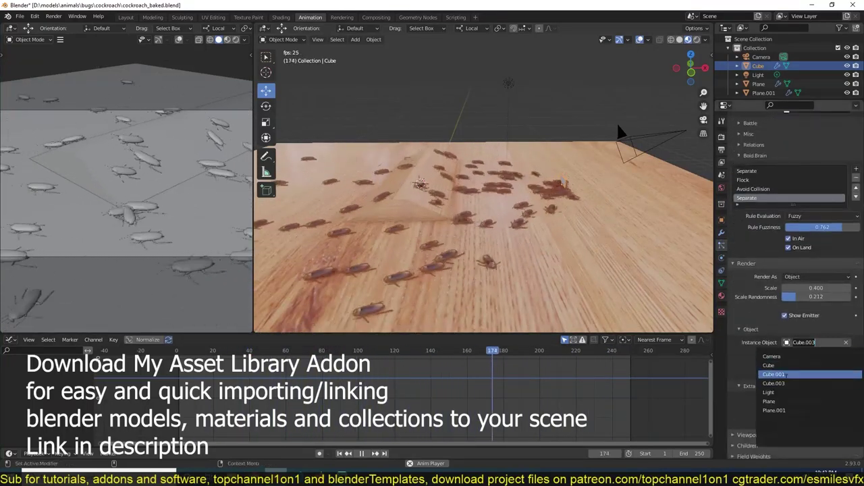
{"action": "left_click", "coordinate": [786, 376]}
Switch the Instance Object to the crawling roach model
{"action": "scroll", "coordinate": [810, 283], "scroll_direction": "up", "scroll_amount": 10}
{"action": "scroll", "coordinate": [824, 250], "scroll_direction": "up", "scroll_amount": 5}
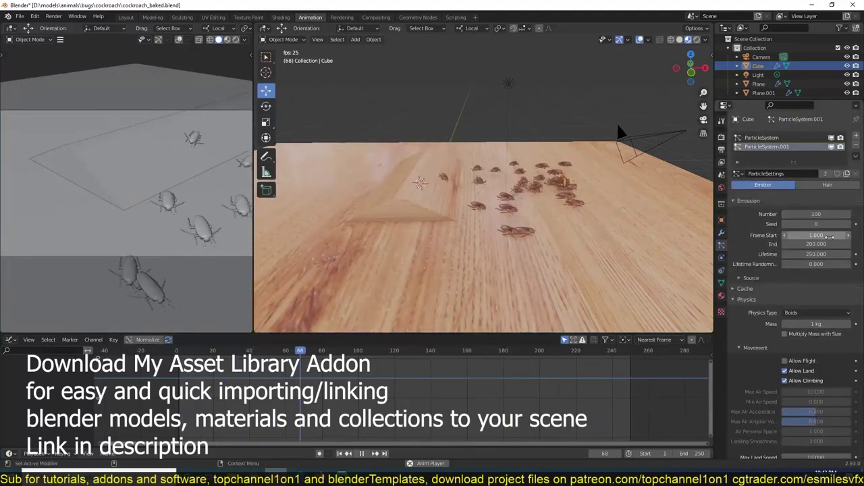
{"action": "scroll", "coordinate": [830, 236], "scroll_direction": "down", "scroll_amount": 6}
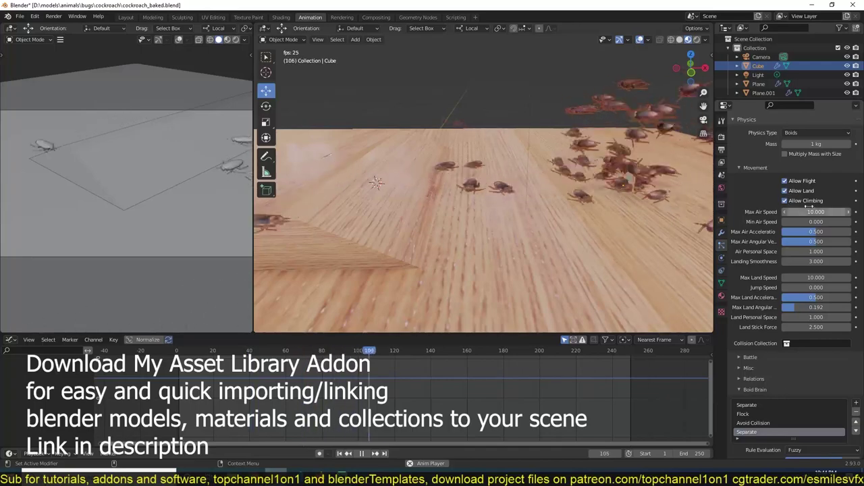
{"action": "scroll", "coordinate": [805, 356], "scroll_direction": "down", "scroll_amount": 6}
{"action": "left_click", "coordinate": [803, 414]}
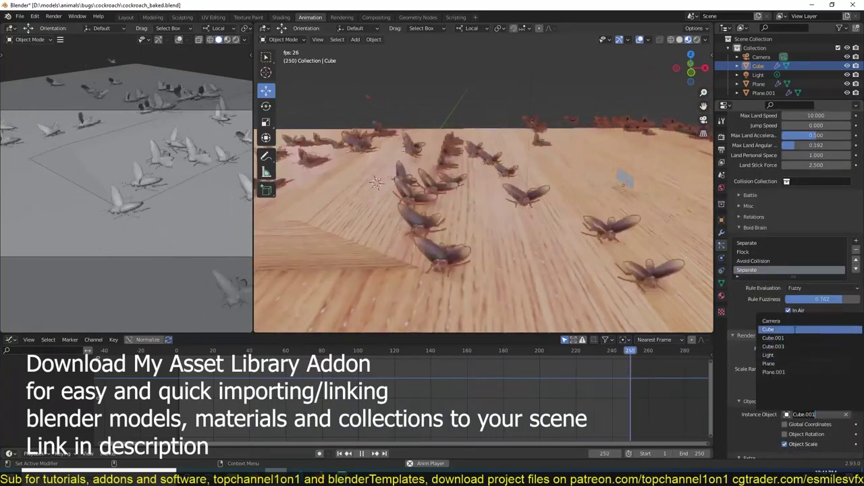
{"action": "left_click", "coordinate": [795, 330]}
Inspect the roach model in its Object properties
{"action": "scroll", "coordinate": [803, 293], "scroll_direction": "up", "scroll_amount": 10}
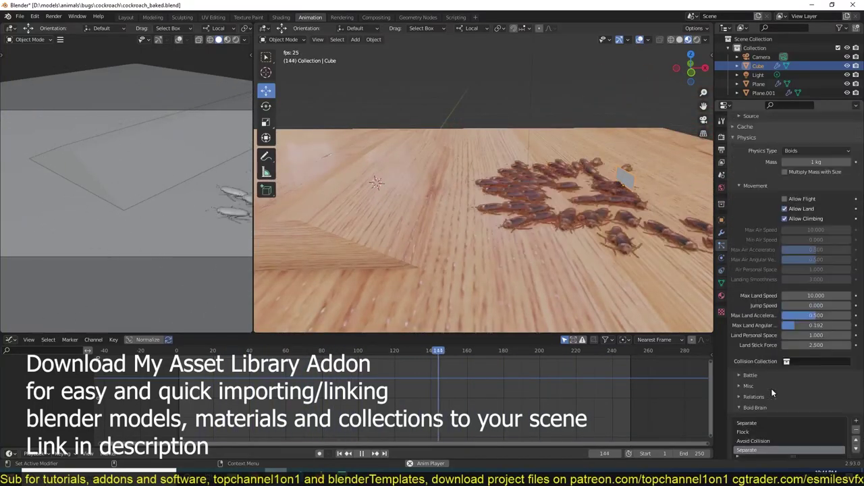
{"action": "scroll", "coordinate": [771, 388], "scroll_direction": "down", "scroll_amount": 8}
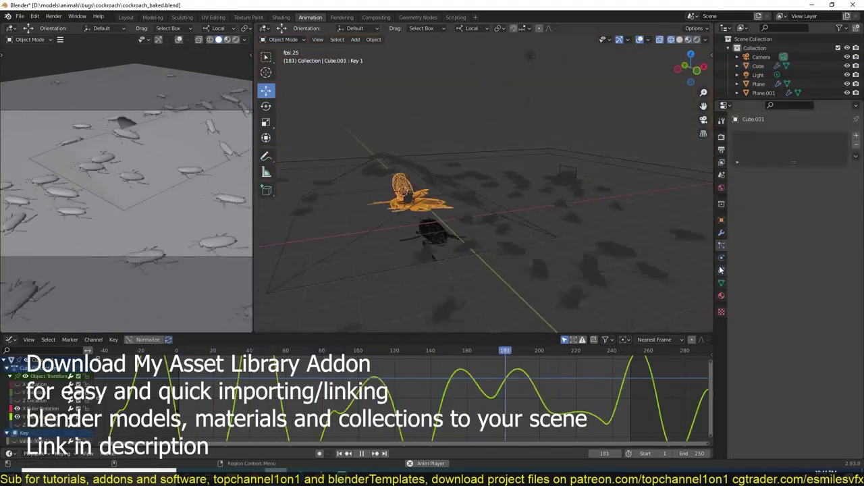
{"action": "left_click", "coordinate": [721, 220]}
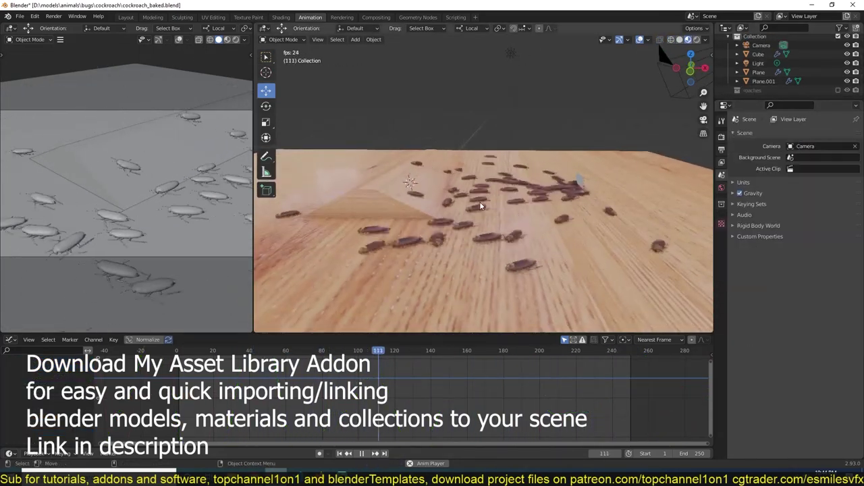
Select the Cube and save cockroach_baked.blend with Ctrl+S
{"action": "left_click", "coordinate": [590, 216]}
{"action": "left_click", "coordinate": [721, 271]}
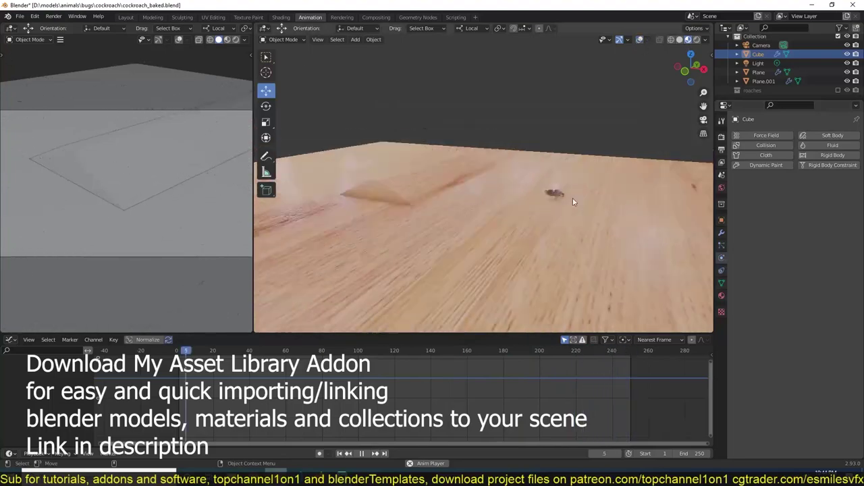
{"action": "key", "text": "ctrl+s"}
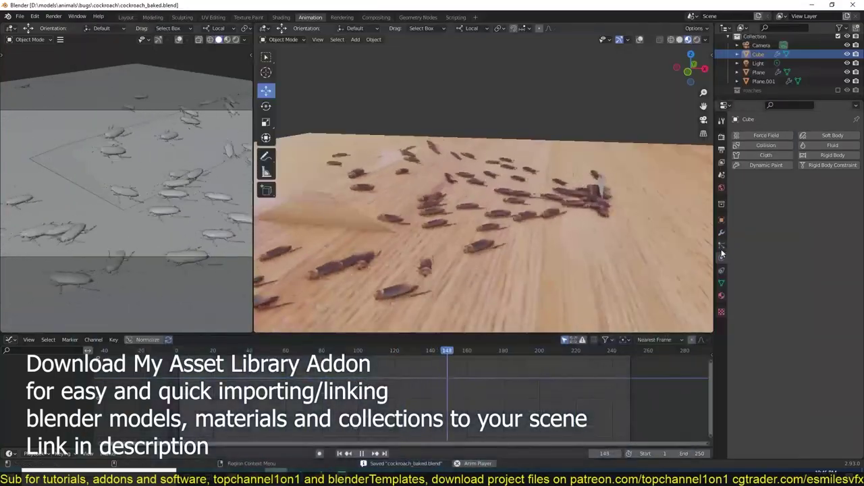
Scroll through the Cube's boid particle settings
{"action": "scroll", "coordinate": [750, 375], "scroll_direction": "down", "scroll_amount": 5}
{"action": "scroll", "coordinate": [750, 375], "scroll_direction": "down", "scroll_amount": 5}
{"action": "scroll", "coordinate": [758, 398], "scroll_direction": "down", "scroll_amount": 5}
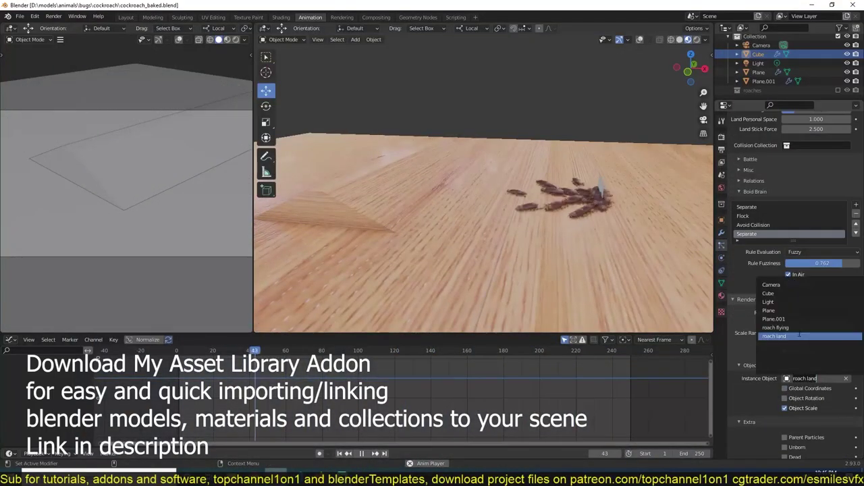
{"action": "scroll", "coordinate": [782, 308], "scroll_direction": "up", "scroll_amount": 4}
{"action": "scroll", "coordinate": [804, 297], "scroll_direction": "up", "scroll_amount": 4}
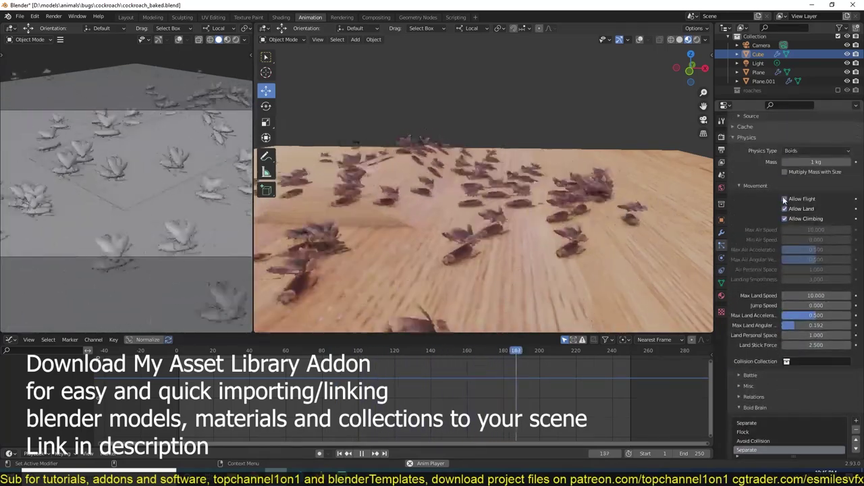
{"action": "scroll", "coordinate": [810, 270], "scroll_direction": "up", "scroll_amount": 6}
Set Emission Number to 10 and turn off Allow Flight for the boids
{"action": "left_click_drag", "start_coordinate": [798, 221], "coordinate": [850, 231]}
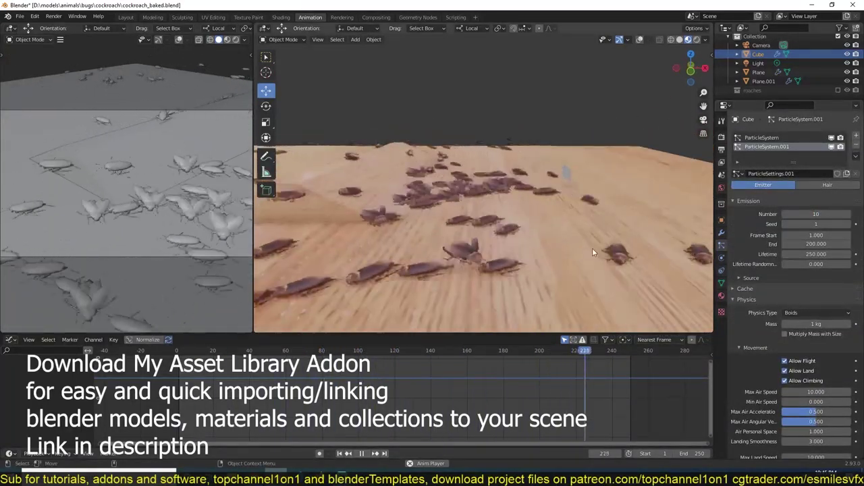
{"action": "scroll", "coordinate": [795, 356], "scroll_direction": "down", "scroll_amount": 5}
{"action": "left_click", "coordinate": [785, 271]}
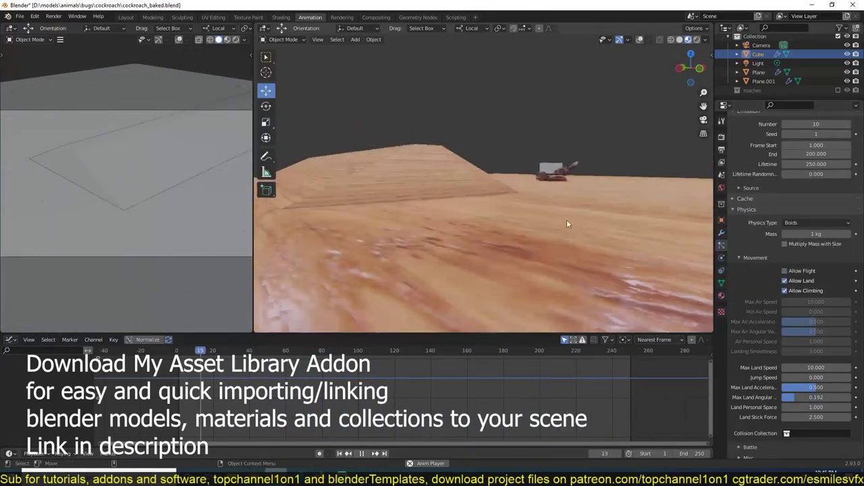
{"action": "scroll", "coordinate": [805, 383], "scroll_direction": "down", "scroll_amount": 5}
{"action": "scroll", "coordinate": [803, 365], "scroll_direction": "down", "scroll_amount": 5}
{"action": "scroll", "coordinate": [763, 312], "scroll_direction": "down", "scroll_amount": 5}
{"action": "left_click", "coordinate": [764, 317]}
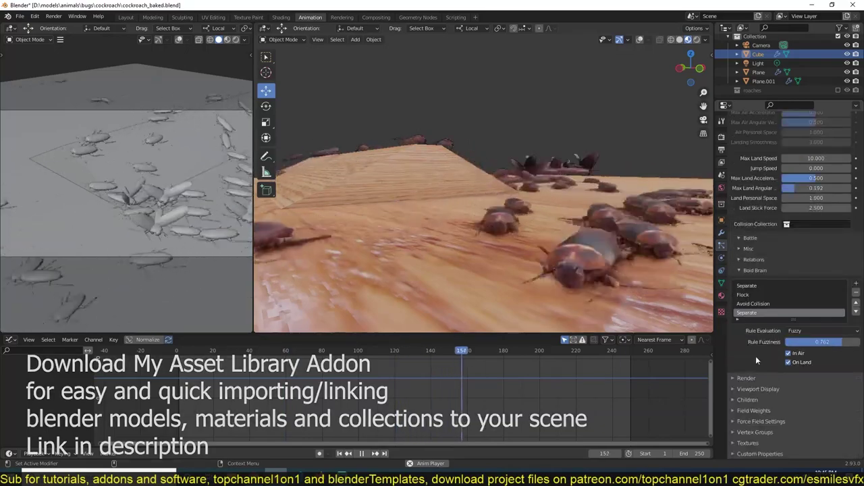
{"action": "scroll", "coordinate": [767, 308], "scroll_direction": "up", "scroll_amount": 5}
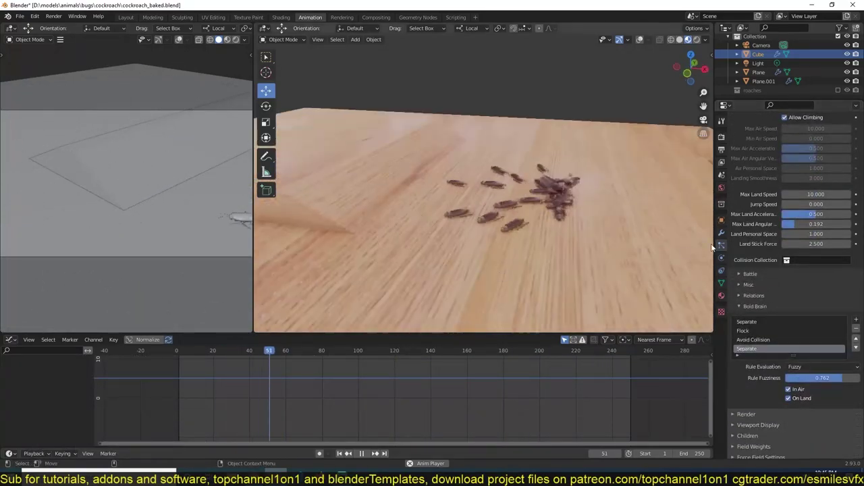
{"action": "scroll", "coordinate": [800, 349], "scroll_direction": "up", "scroll_amount": 5}
Set Jump Speed to 10 and Max Land Speed to 5, then stop playback
{"action": "left_click", "coordinate": [810, 276]}
{"action": "type", "text": "10"}
{"action": "key", "text": "Return"}
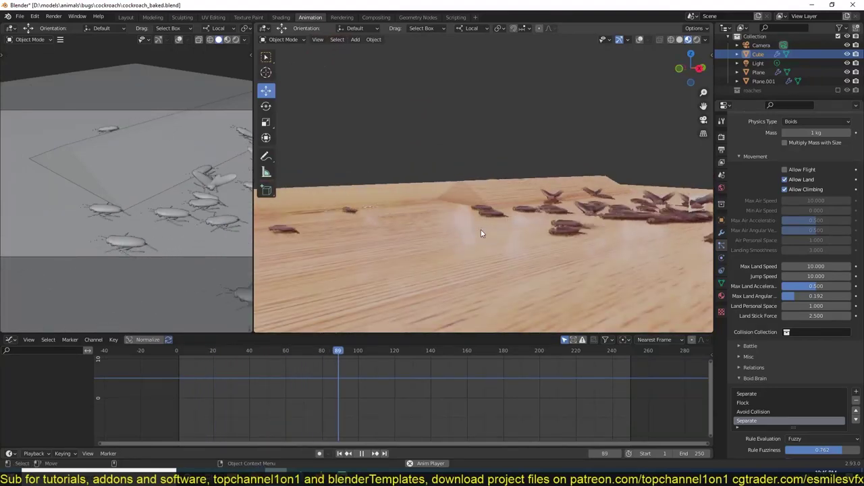
{"action": "left_click", "coordinate": [813, 267]}
{"action": "type", "text": "5"}
{"action": "key", "text": "Return"}
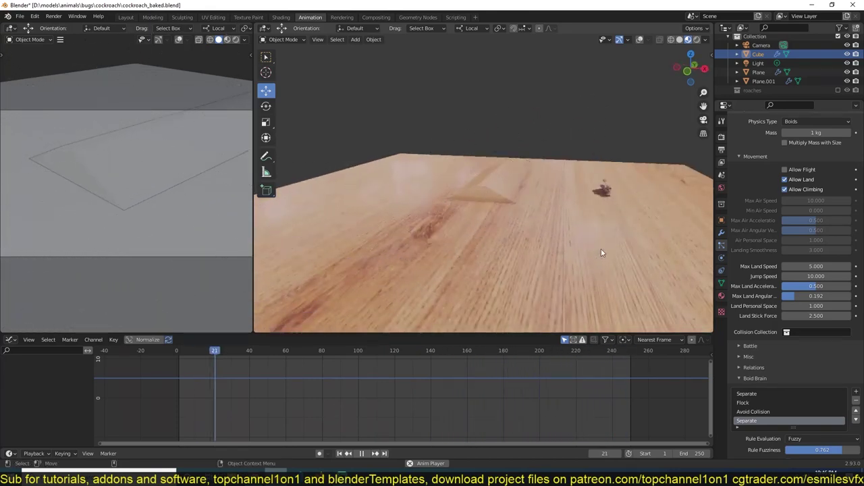
{"action": "key", "text": "space"}
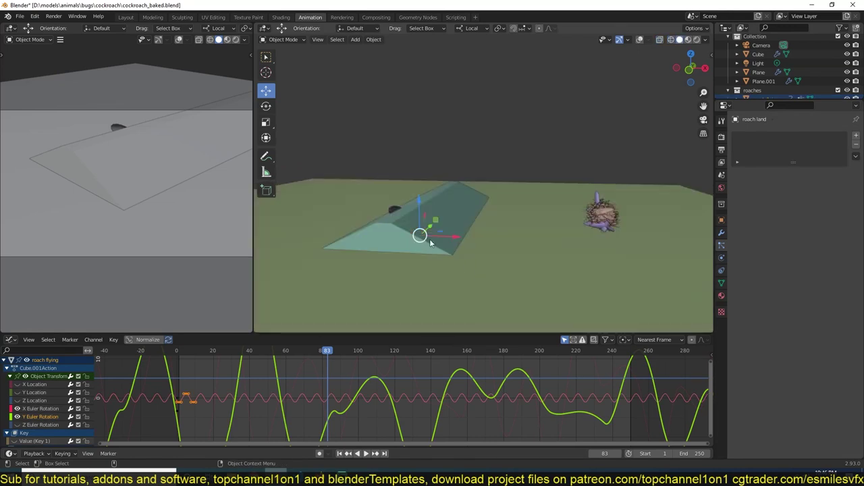
Save, isolate the roach flying object, and hide its transform curves in the Graph Editor
{"action": "key", "text": "ctrl+s"}
{"action": "key", "text": "Home"}
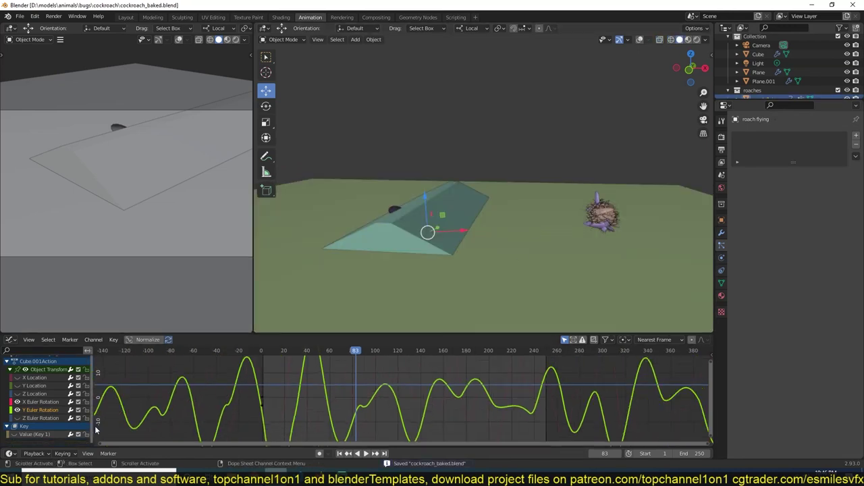
{"action": "scroll", "coordinate": [517, 409], "scroll_direction": "down", "scroll_amount": 2}
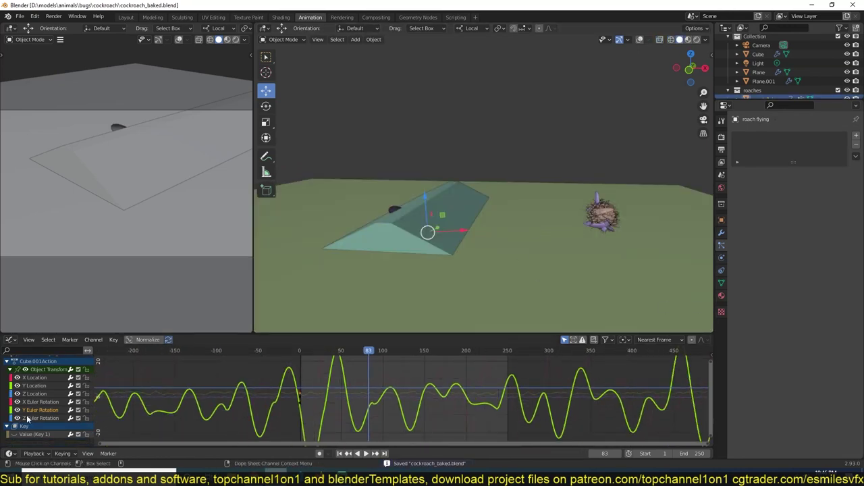
{"action": "scroll", "coordinate": [397, 272], "scroll_direction": "up", "scroll_amount": 2}
{"action": "key", "text": "KP_Divide"}
{"action": "key", "text": "alt+a"}
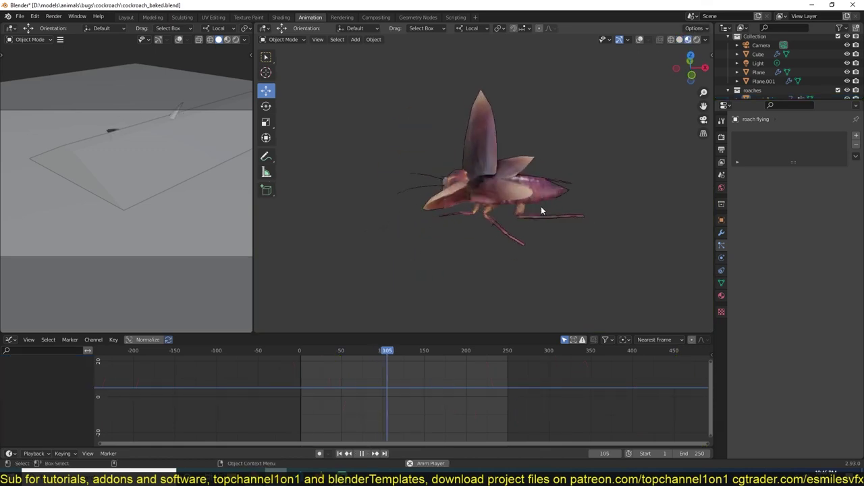
{"action": "left_click", "coordinate": [541, 212]}
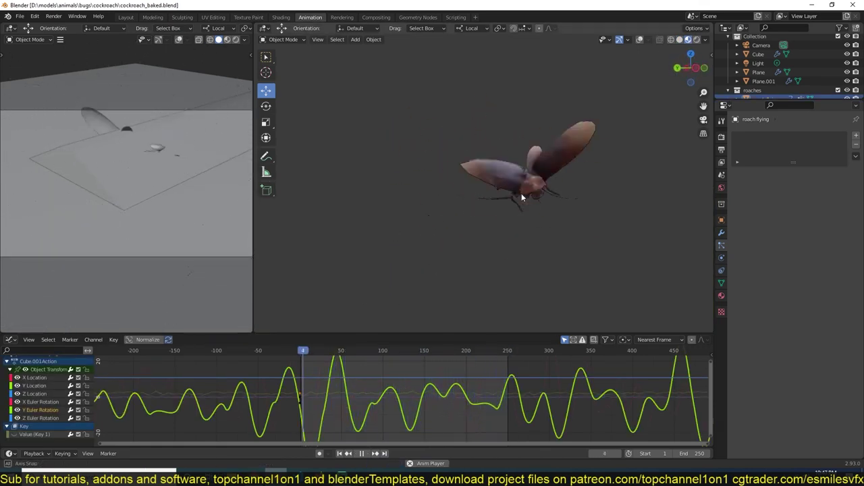
{"action": "left_click", "coordinate": [68, 432]}
{"action": "key", "text": "shift+h"}
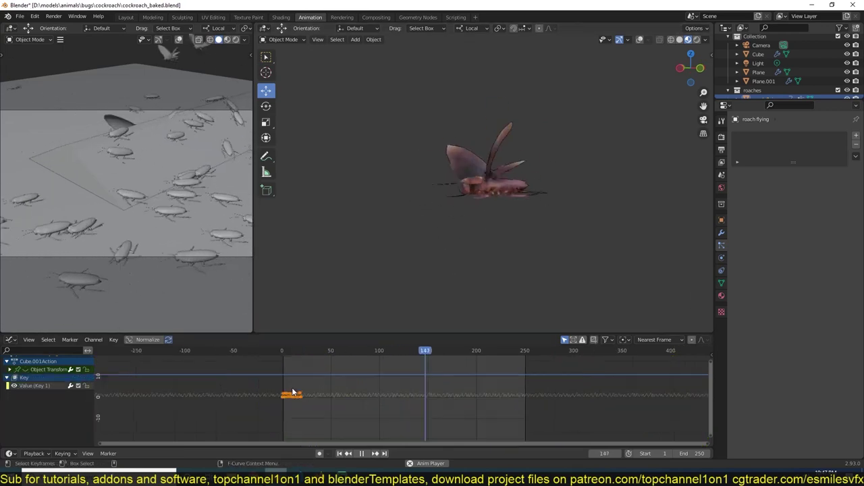
{"action": "key", "text": "Home"}
{"action": "key", "text": "n"}
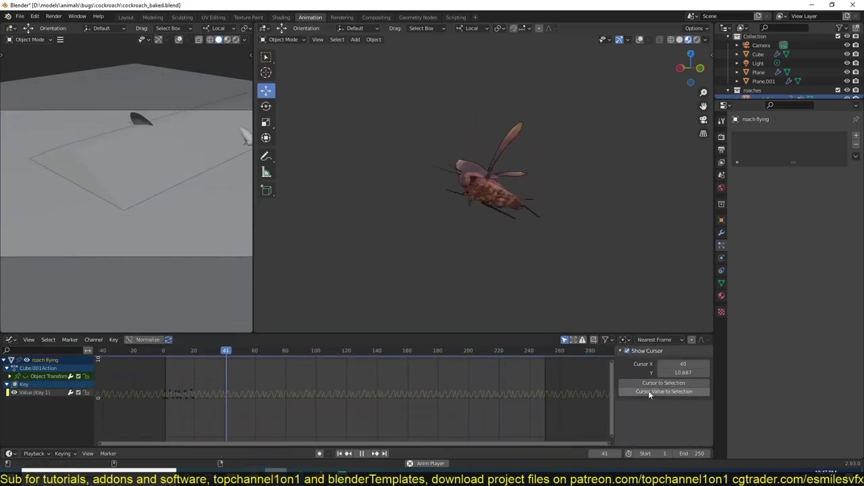
Add a Limits modifier to the Value (Key 1) curve and set its X limits
{"action": "left_click", "coordinate": [421, 390]}
{"action": "left_click", "coordinate": [708, 387]}
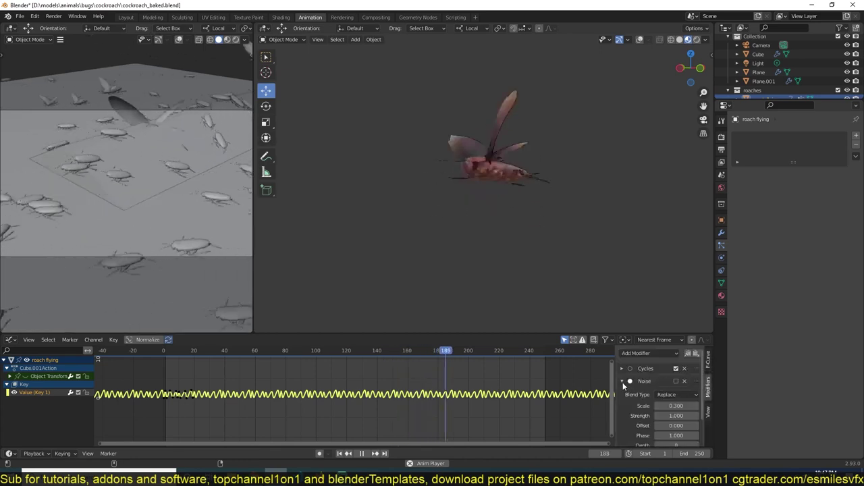
{"action": "left_click", "coordinate": [670, 352]}
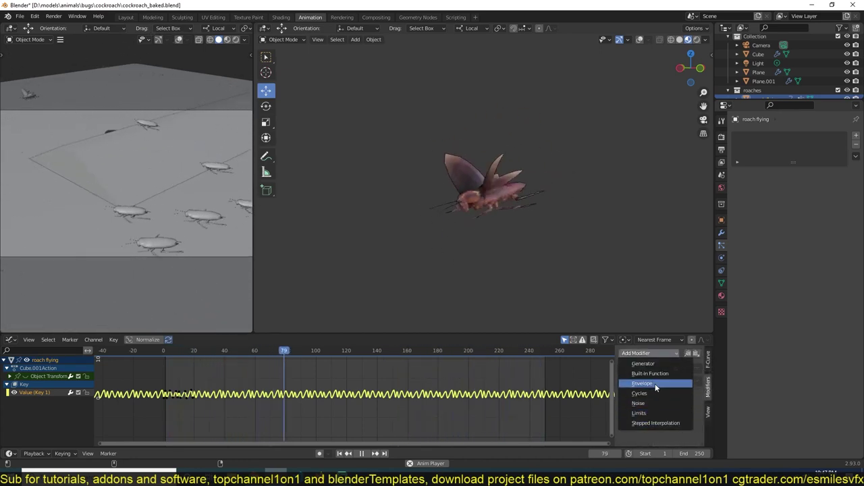
{"action": "left_click", "coordinate": [649, 412]}
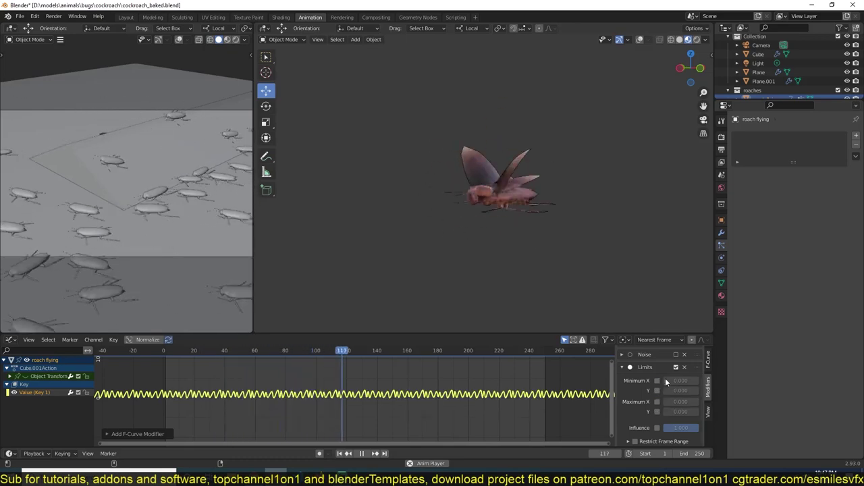
{"action": "left_click", "coordinate": [657, 381]}
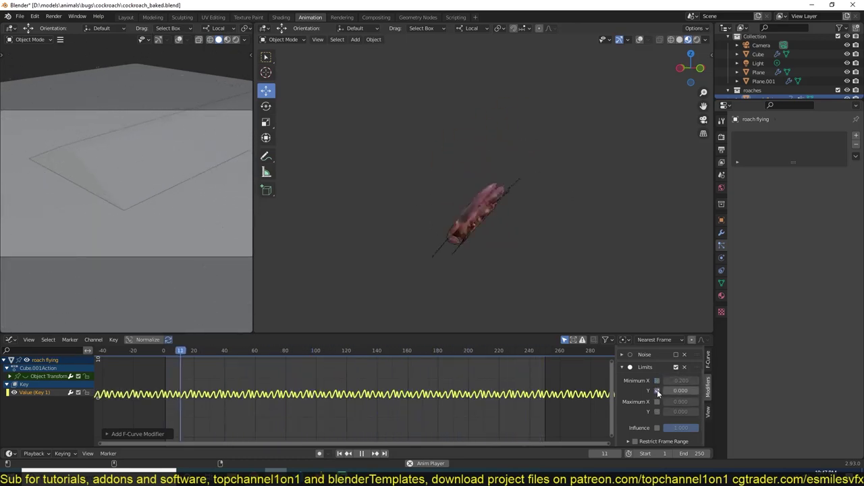
{"action": "left_click_drag", "start_coordinate": [681, 401], "coordinate": [673, 401]}
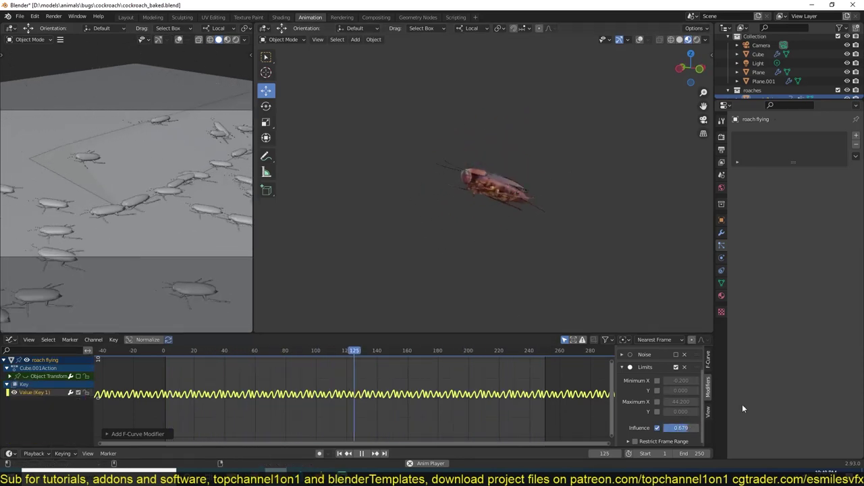
{"action": "left_click", "coordinate": [640, 367]}
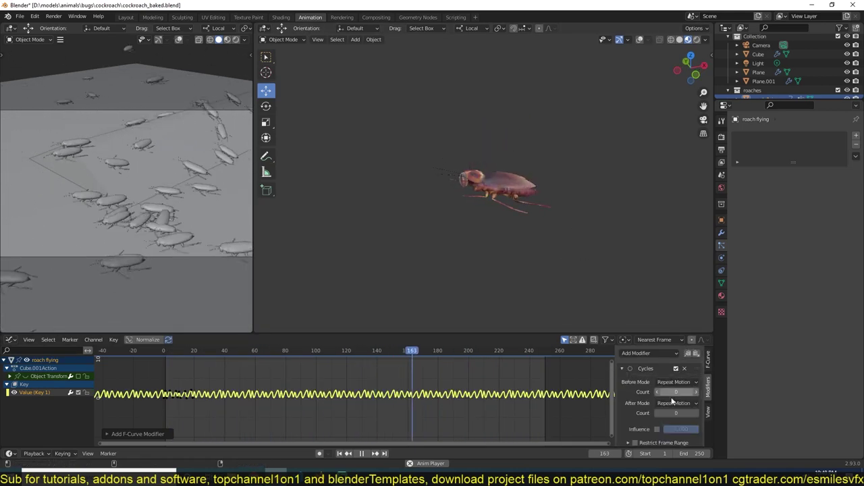
Restrict the curve's frame range and adjust the cycle's after-repeat mode
{"action": "scroll", "coordinate": [672, 401], "scroll_direction": "down", "scroll_amount": 1}
{"action": "left_click", "coordinate": [657, 415]}
{"action": "mouse_move", "coordinate": [681, 415]}
{"action": "left_mouse_down"}
{"action": "mouse_move", "coordinate": [668, 415]}
{"action": "mouse_move", "coordinate": [695, 415]}
{"action": "left_mouse_up"}
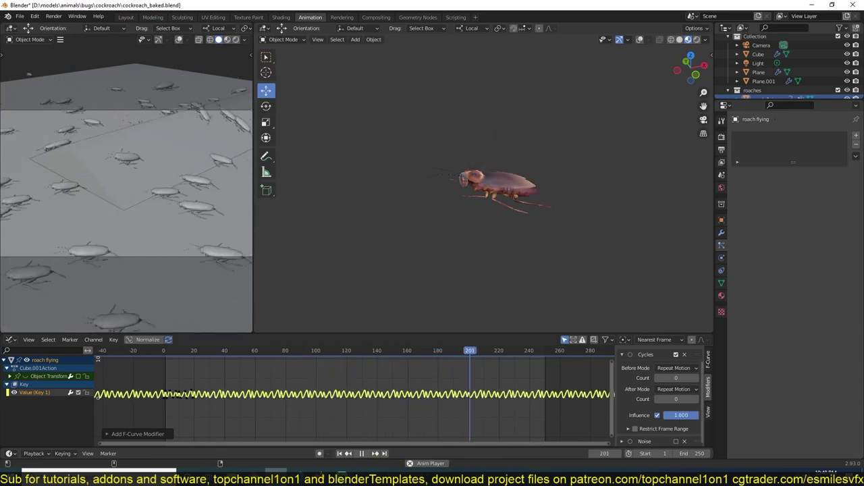
{"action": "left_click", "coordinate": [697, 401]}
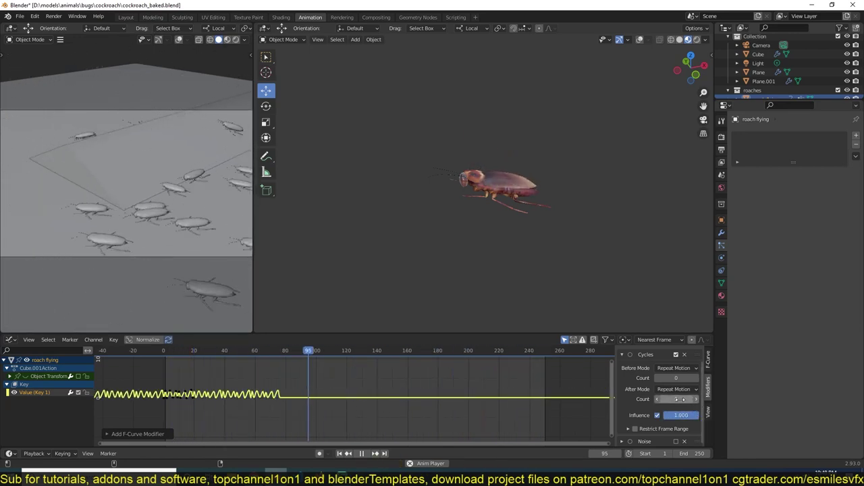
{"action": "left_click", "coordinate": [675, 390]}
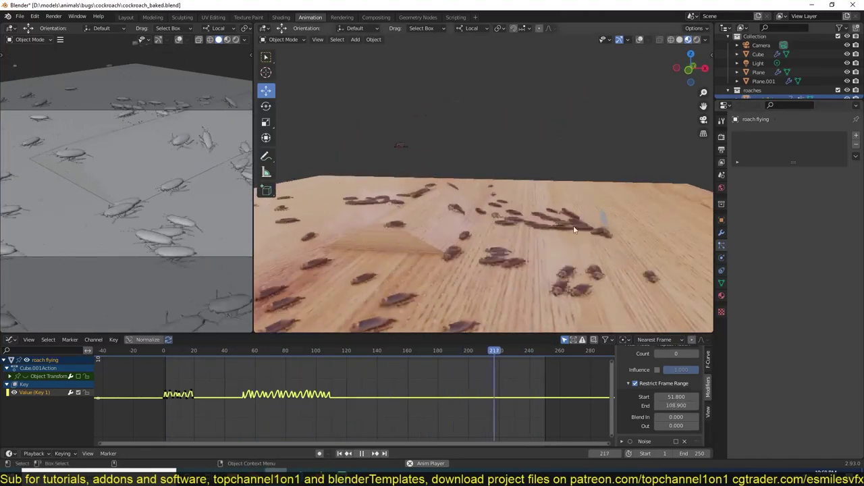
Lower boid Max Land Acceleration to about 0.237 and let the wing cycle span the timeline
{"action": "left_click", "coordinate": [759, 54]}
{"action": "scroll", "coordinate": [784, 410], "scroll_direction": "down", "scroll_amount": 8}
{"action": "left_click", "coordinate": [755, 371]}
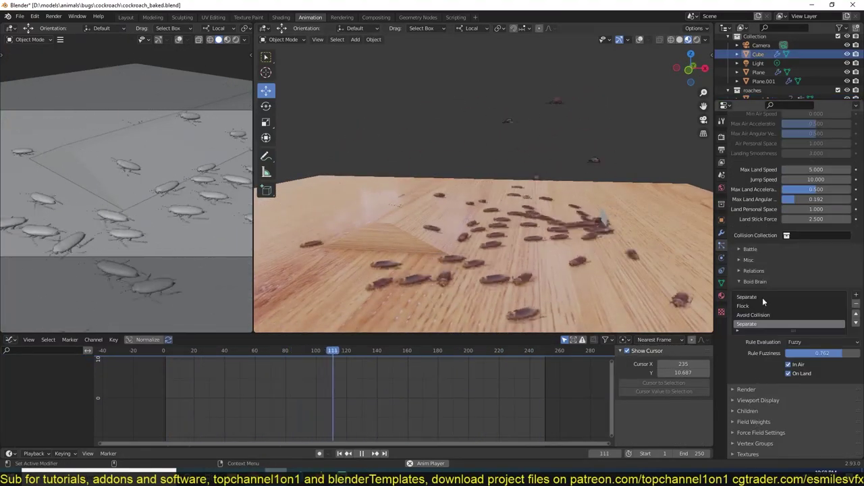
{"action": "left_click", "coordinate": [751, 349]}
{"action": "left_click_drag", "start_coordinate": [820, 369], "coordinate": [831, 379]}
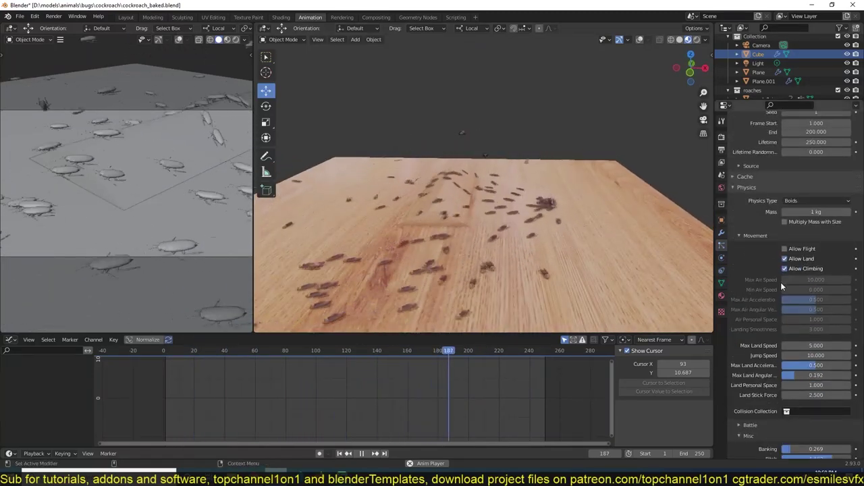
{"action": "scroll", "coordinate": [793, 311], "scroll_direction": "up", "scroll_amount": 2}
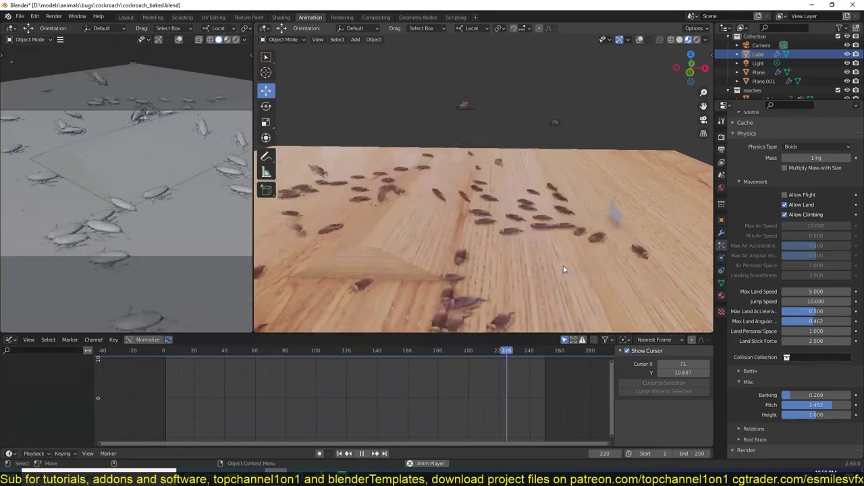
{"action": "mouse_move", "coordinate": [816, 311]}
{"action": "left_mouse_down"}
{"action": "mouse_move", "coordinate": [807, 311]}
{"action": "mouse_move", "coordinate": [803, 341]}
{"action": "left_mouse_up"}
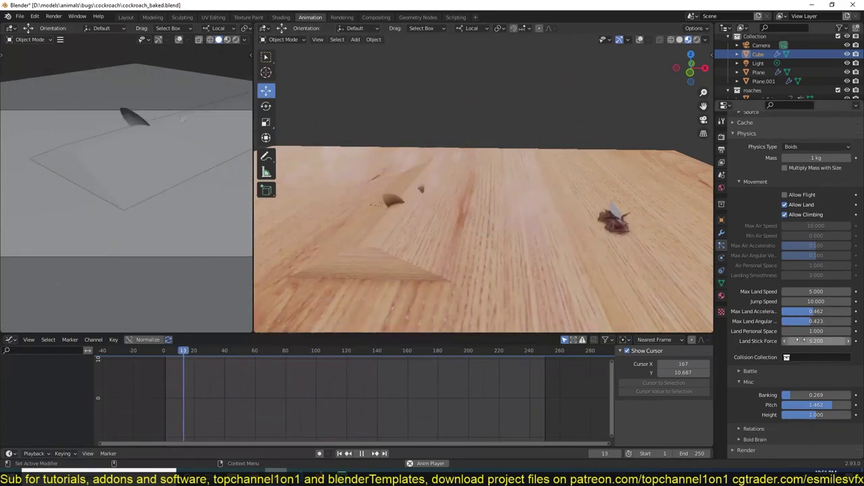
{"action": "left_click_drag", "start_coordinate": [813, 312], "coordinate": [798, 310]}
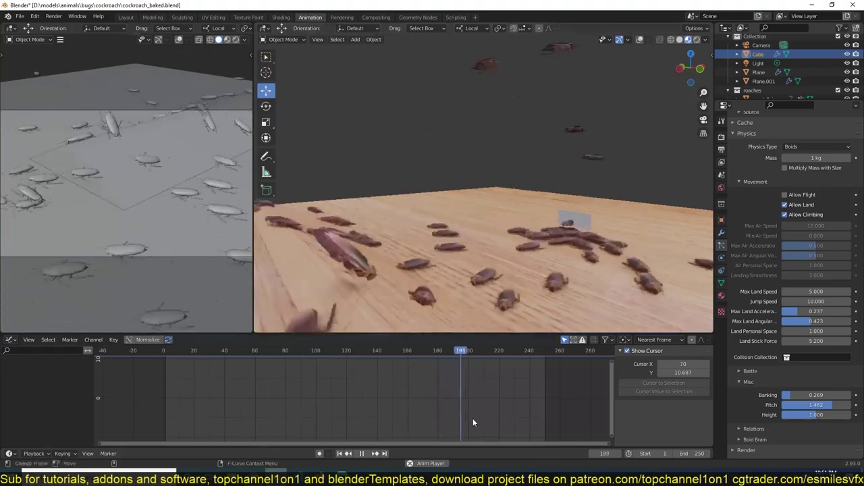
{"action": "left_click", "coordinate": [538, 221]}
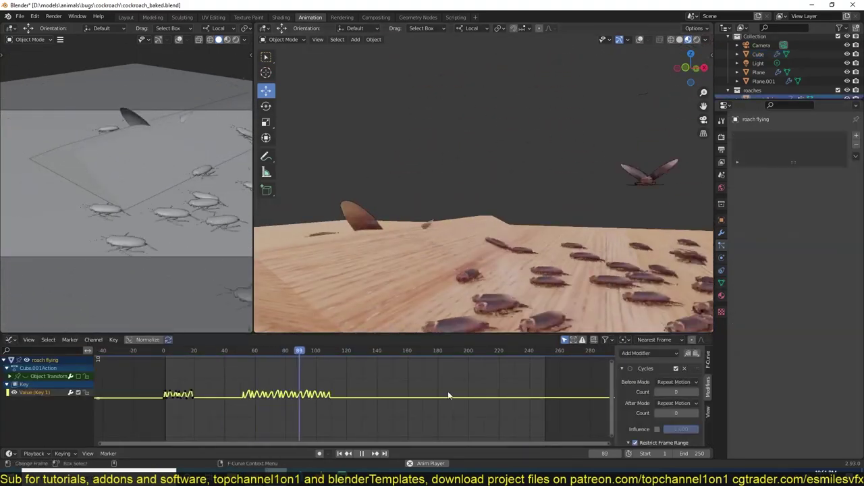
{"action": "left_click", "coordinate": [635, 442]}
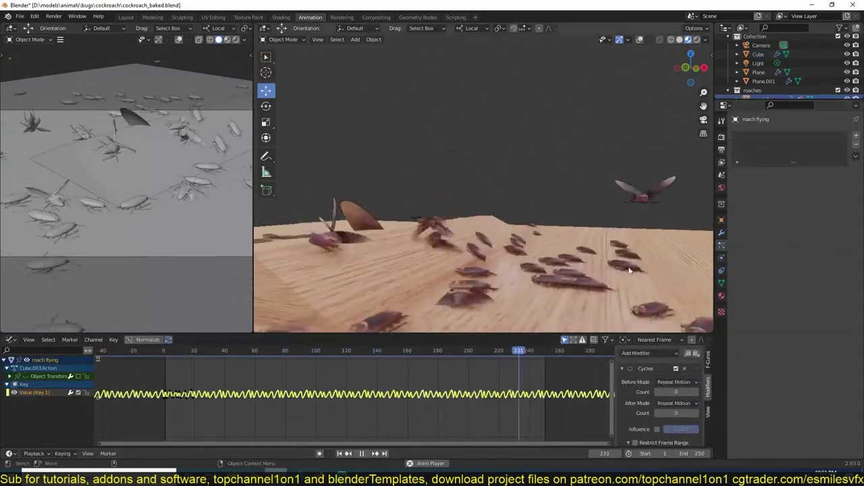
Set particle Lifetime to 100 with Lifetime Randomness 1
{"action": "left_click", "coordinate": [589, 224]}
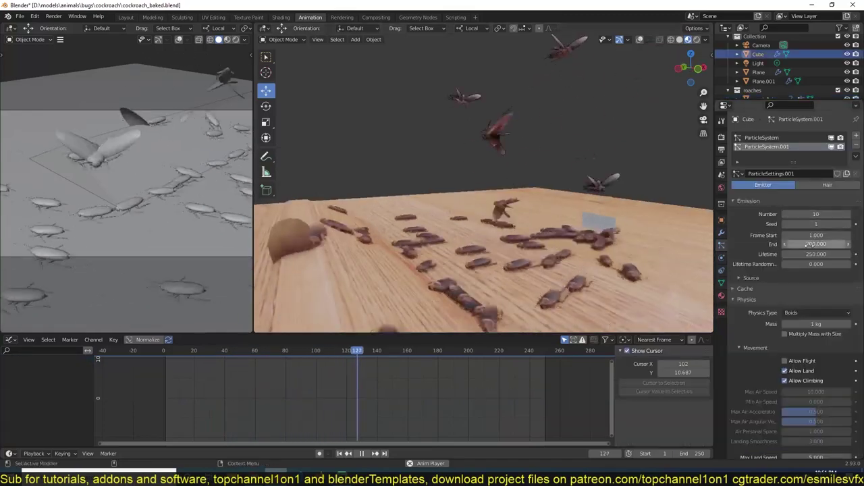
{"action": "left_click", "coordinate": [816, 254]}
{"action": "key", "text": "Return"}
{"action": "left_click_drag", "start_coordinate": [804, 264], "coordinate": [852, 264]}
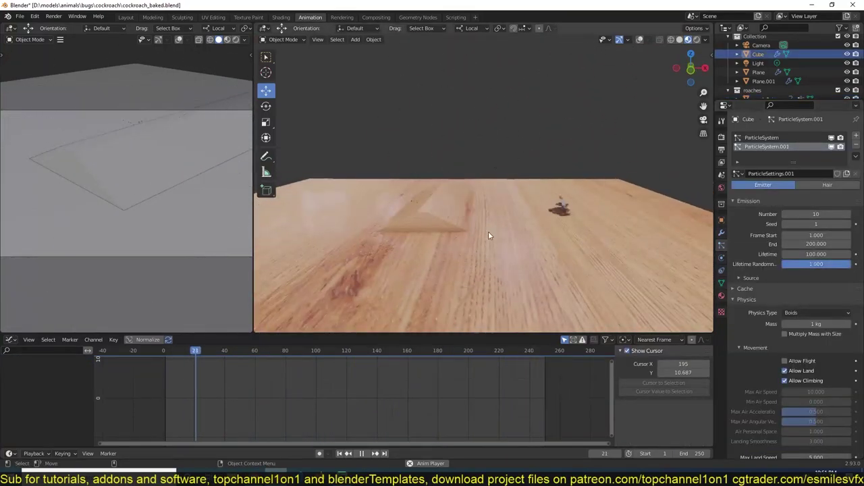
{"action": "left_click_drag", "start_coordinate": [801, 253], "coordinate": [696, 266]}
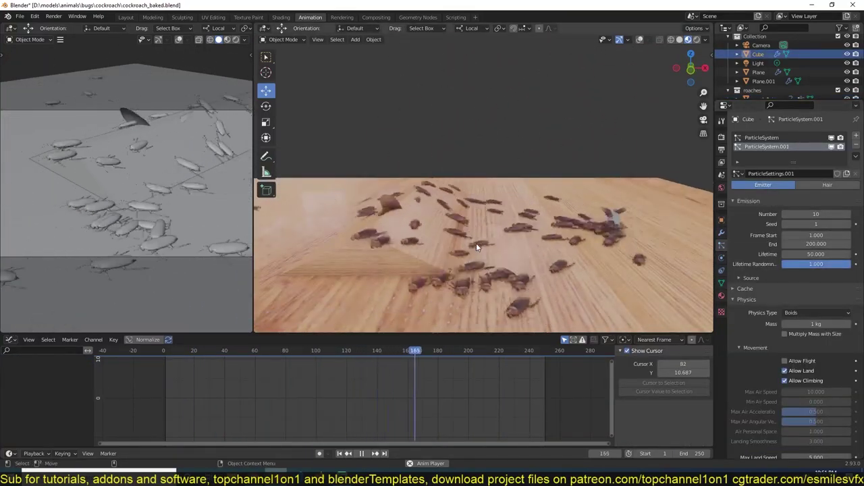
{"action": "left_click_drag", "start_coordinate": [806, 254], "coordinate": [830, 254]}
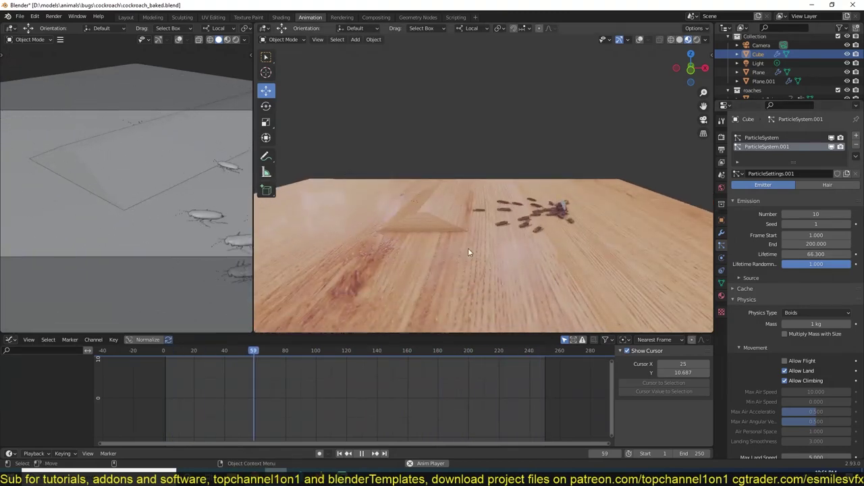
{"action": "left_click", "coordinate": [817, 254]}
{"action": "type", "text": "71.9"}
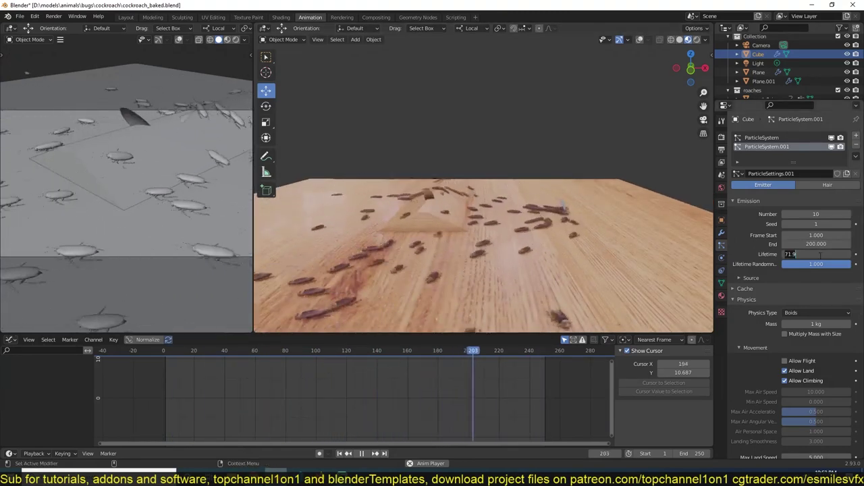
{"action": "type", "text": "100"}
{"action": "key", "text": "Return"}
Move the emitter patch along Z in Edit Mode and replay the swarm animation
{"action": "key", "text": "space"}
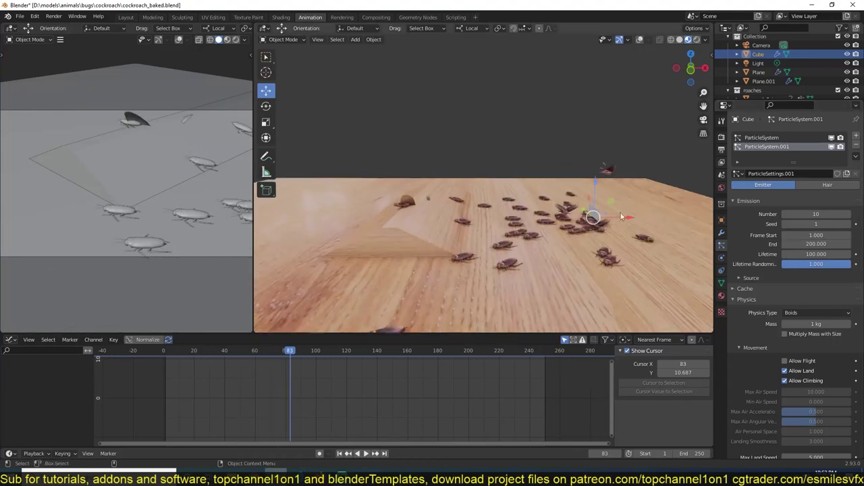
{"action": "key", "text": "Tab"}
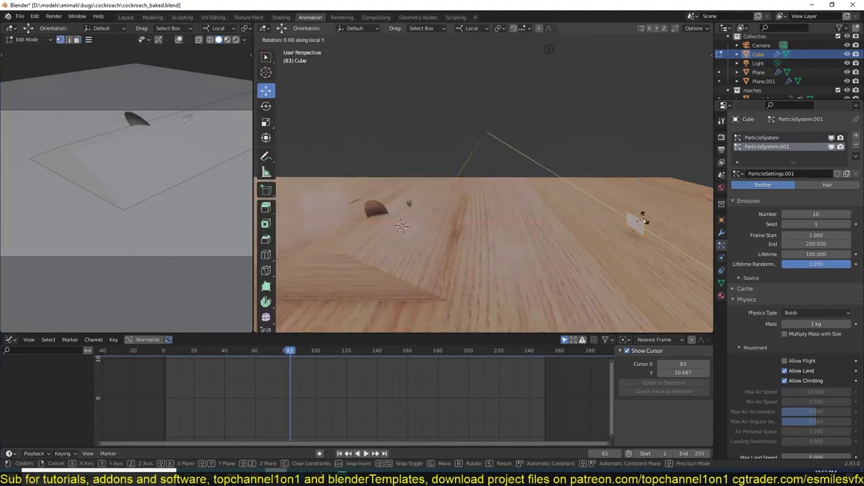
{"action": "key", "text": "KP_Decimal"}
{"action": "key", "text": "g"}
{"action": "key", "text": "z"}
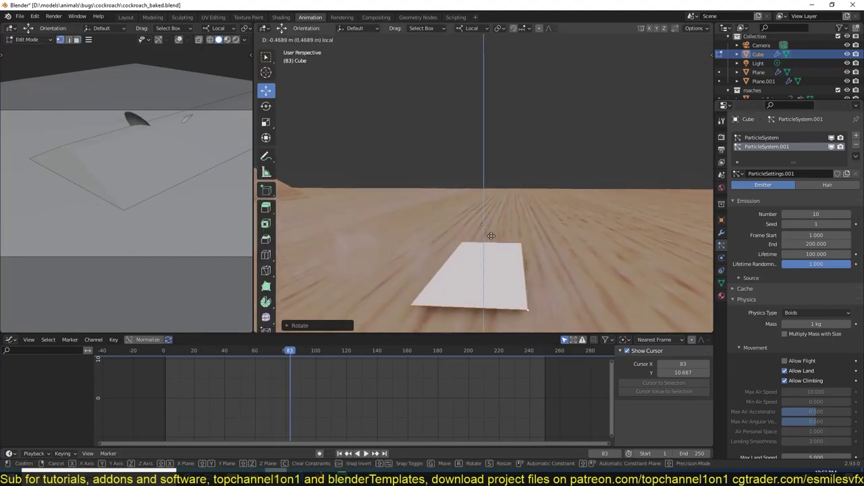
{"action": "middle_click_drag", "start_coordinate": [499, 250], "coordinate": [614, 286]}
{"action": "scroll", "coordinate": [614, 286], "scroll_direction": "up", "scroll_amount": 3}
{"action": "scroll", "coordinate": [614, 236], "scroll_direction": "up", "scroll_amount": 3}
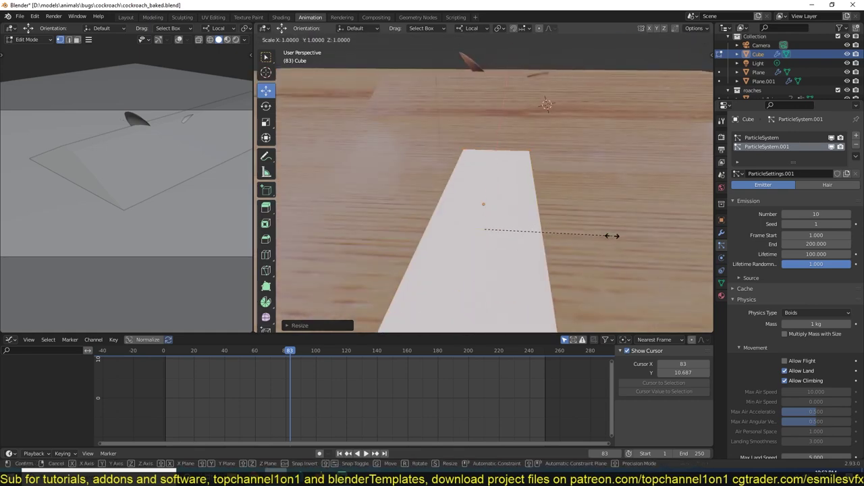
{"action": "key", "text": "Tab"}
{"action": "middle_click_drag", "start_coordinate": [613, 236], "coordinate": [398, 242]}
{"action": "scroll", "coordinate": [398, 241], "scroll_direction": "down", "scroll_amount": 5}
{"action": "key", "text": "space"}
{"action": "mouse_move", "coordinate": [269, 278]}
{"action": "middle_mouse_down"}
{"action": "mouse_move", "coordinate": [322, 200]}
{"action": "mouse_move", "coordinate": [535, 194]}
{"action": "mouse_move", "coordinate": [359, 198]}
{"action": "mouse_move", "coordinate": [464, 199]}
{"action": "mouse_move", "coordinate": [427, 199]}
{"action": "mouse_move", "coordinate": [492, 158]}
{"action": "mouse_move", "coordinate": [504, 207]}
{"action": "middle_mouse_up"}
{"action": "key", "text": "space"}
Add loop cuts across the table plane around the emitter patch
{"action": "left_click", "coordinate": [470, 204]}
{"action": "key", "text": "Tab"}
{"action": "left_click", "coordinate": [501, 119]}
{"action": "middle_click_drag", "start_coordinate": [501, 119], "coordinate": [499, 204]}
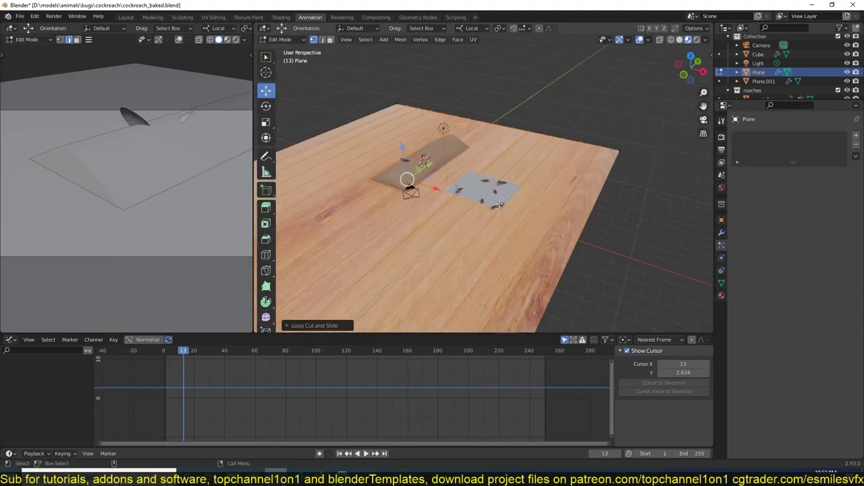
{"action": "key", "text": "Tab"}
{"action": "mouse_move", "coordinate": [564, 216]}
{"action": "middle_mouse_down"}
{"action": "mouse_move", "coordinate": [513, 198]}
{"action": "mouse_move", "coordinate": [560, 184]}
{"action": "mouse_move", "coordinate": [471, 180]}
{"action": "middle_mouse_up"}
{"action": "left_click", "coordinate": [482, 194]}
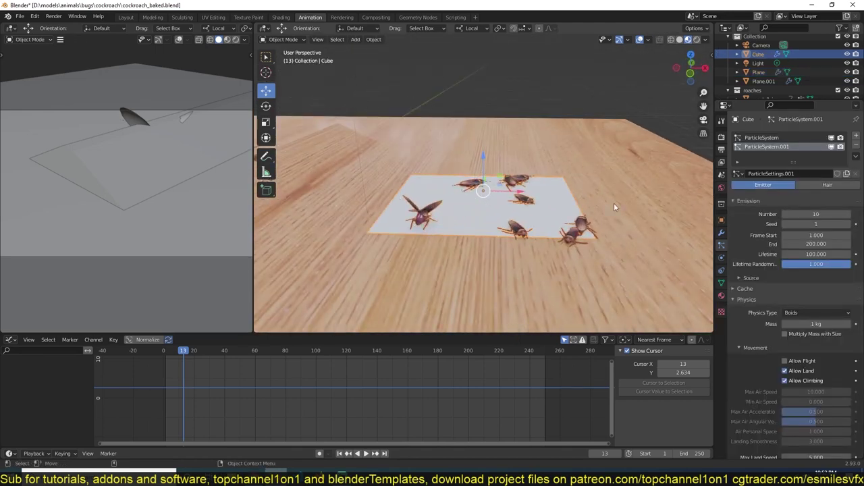
{"action": "left_click", "coordinate": [614, 207]}
{"action": "key", "text": "Tab"}
{"action": "mouse_move", "coordinate": [613, 207]}
{"action": "middle_mouse_down"}
{"action": "mouse_move", "coordinate": [471, 212]}
{"action": "mouse_move", "coordinate": [481, 154]}
{"action": "middle_mouse_up"}
{"action": "left_click", "coordinate": [439, 201]}
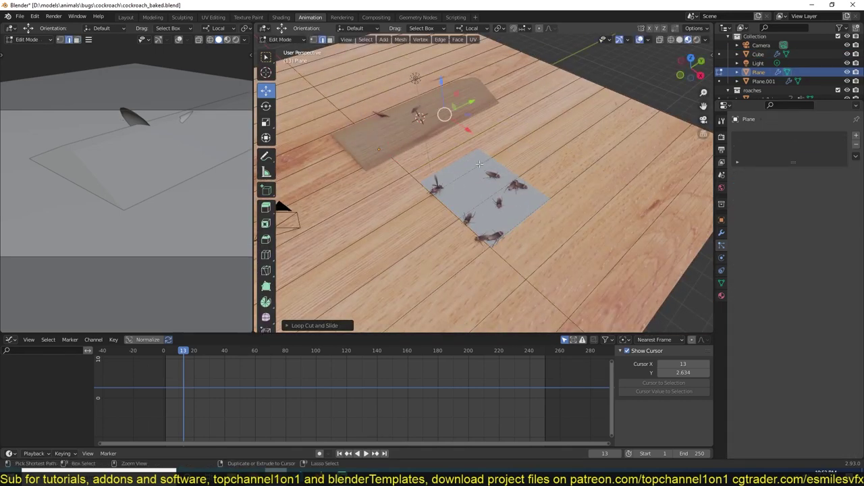
Inset the faces around the emitter patch, sink them into a pit, and add a cube
{"action": "left_click", "coordinate": [513, 204], "text": "ctrl"}
{"action": "middle_click_drag", "start_coordinate": [513, 204], "coordinate": [601, 176]}
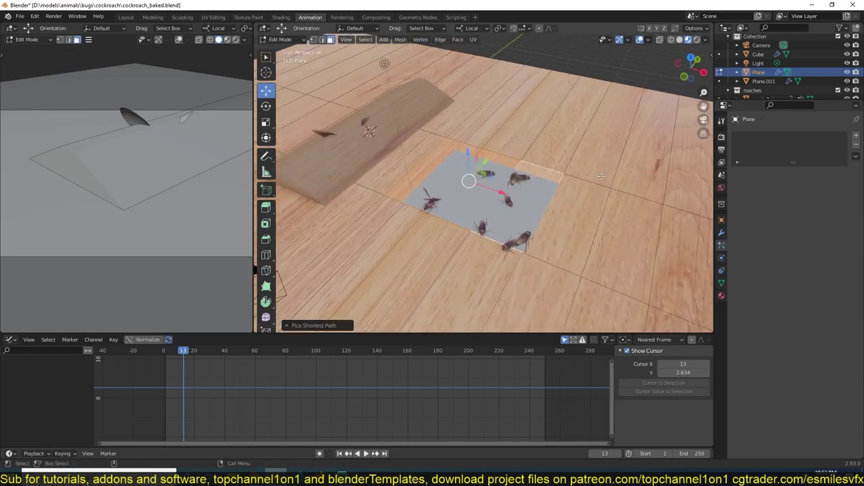
{"action": "middle_click_drag", "start_coordinate": [462, 150], "coordinate": [473, 175]}
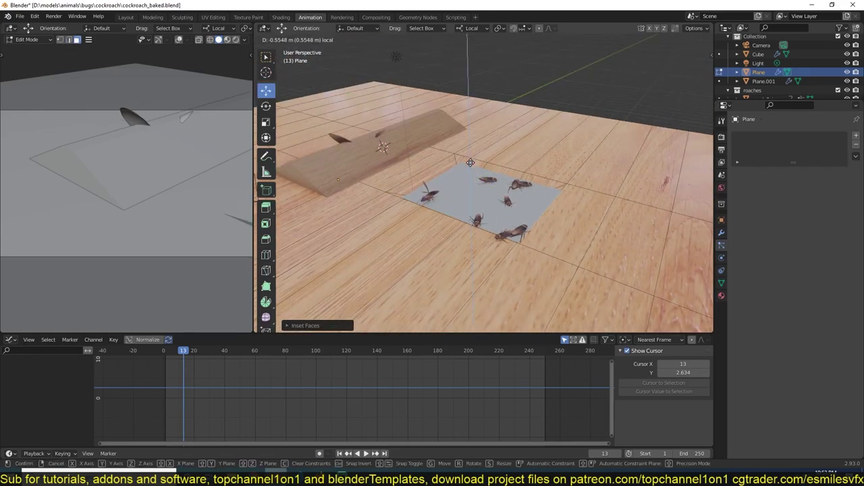
{"action": "key", "text": "Tab"}
{"action": "left_click", "coordinate": [532, 180]}
{"action": "key", "text": "g"}
{"action": "key", "text": "z"}
{"action": "key", "text": "z"}
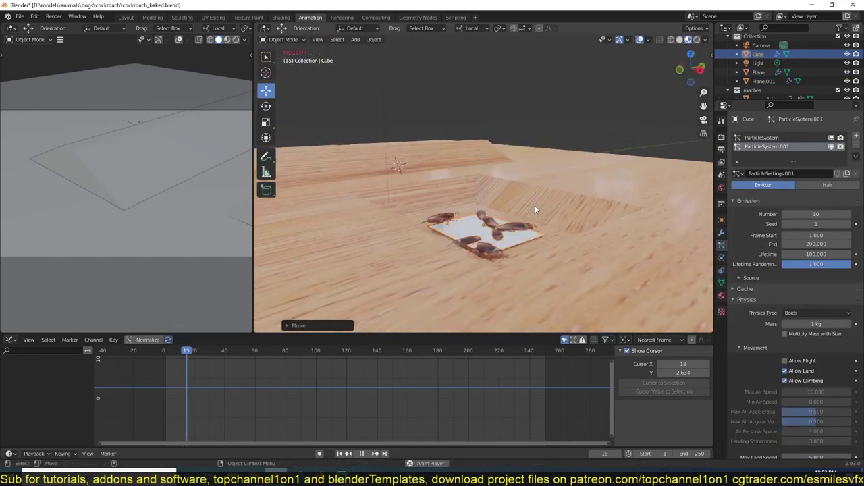
{"action": "mouse_move", "coordinate": [535, 205]}
{"action": "middle_mouse_down"}
{"action": "mouse_move", "coordinate": [509, 240]}
{"action": "mouse_move", "coordinate": [553, 236]}
{"action": "middle_mouse_up"}
{"action": "key", "text": "Escape"}
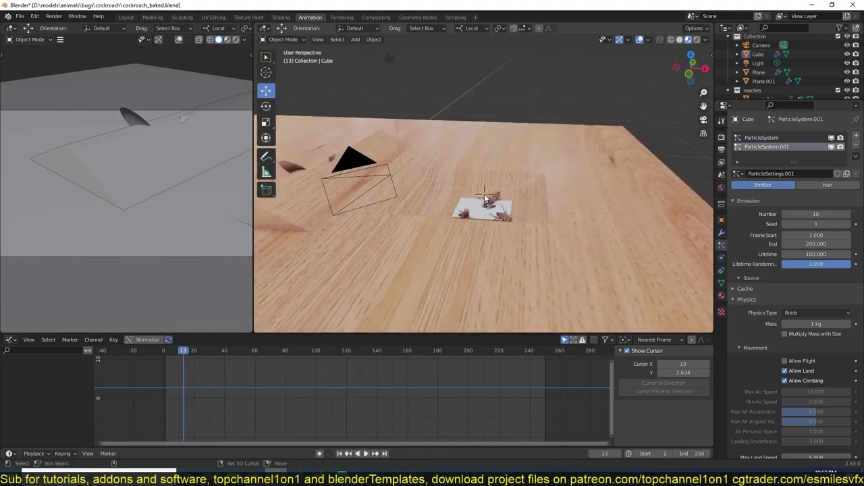
{"action": "key", "text": "shift+a"}
{"action": "left_click", "coordinate": [622, 225]}
Flatten Cube.001 into a slab and link the wood material to it
{"action": "left_click", "coordinate": [517, 173]}
{"action": "middle_click_drag", "start_coordinate": [516, 173], "coordinate": [402, 187]}
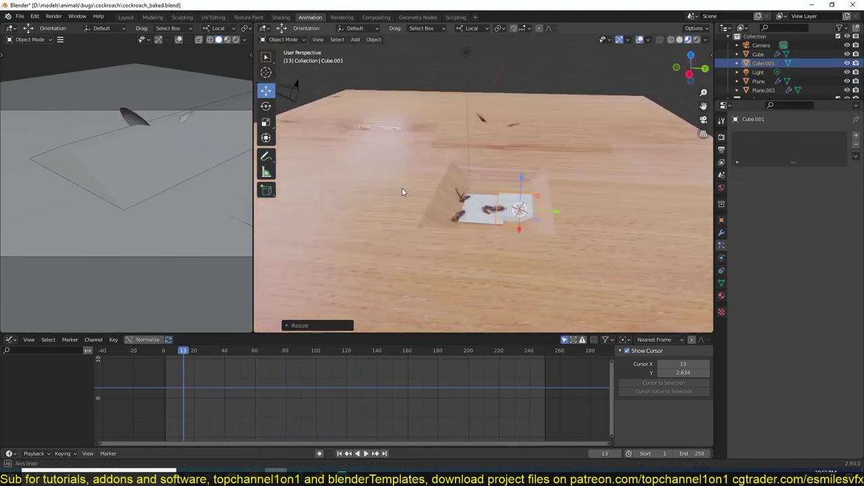
{"action": "key", "text": "ctrl+l"}
{"action": "left_click", "coordinate": [574, 194]}
{"action": "middle_click_drag", "start_coordinate": [574, 194], "coordinate": [526, 167]}
Enable Collision physics on the block and save cockroach_baked.blend
{"action": "key", "text": "g"}
{"action": "key", "text": "z"}
{"action": "key", "text": "z"}
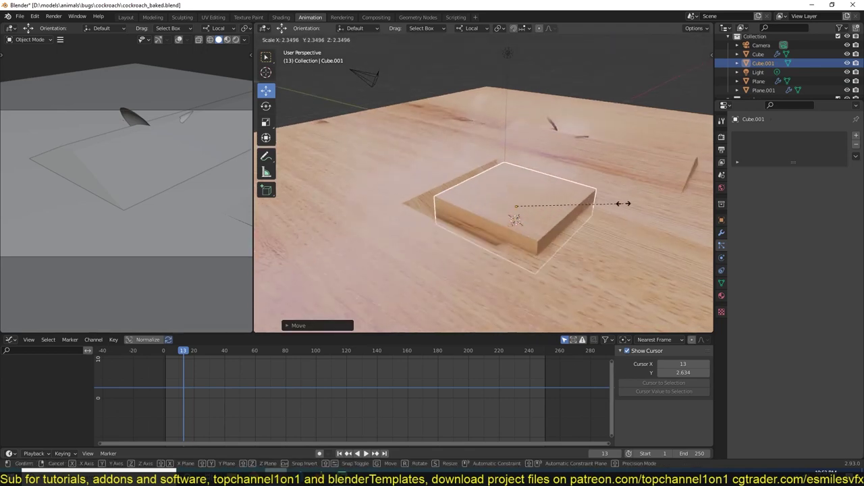
{"action": "right_click", "coordinate": [617, 203]}
{"action": "mouse_move", "coordinate": [601, 191]}
{"action": "middle_mouse_down"}
{"action": "mouse_move", "coordinate": [567, 227]}
{"action": "mouse_move", "coordinate": [580, 194]}
{"action": "mouse_move", "coordinate": [517, 196]}
{"action": "middle_mouse_up"}
{"action": "left_click", "coordinate": [579, 192]}
{"action": "key", "text": "space"}
{"action": "left_click", "coordinate": [721, 257]}
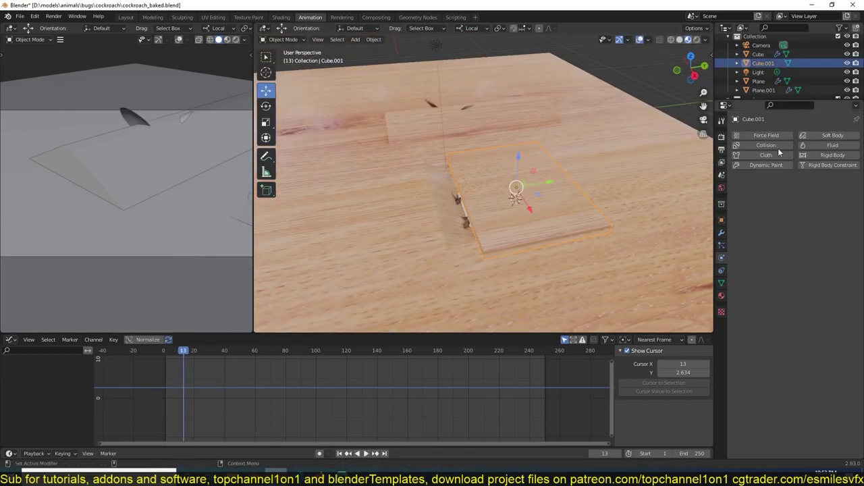
{"action": "left_click", "coordinate": [778, 147]}
{"action": "key", "text": "ctrl+s"}
{"action": "key", "text": "space"}
Replay the swarm and inspect the pit in wireframe from the front view
{"action": "key", "text": "shift+Left"}
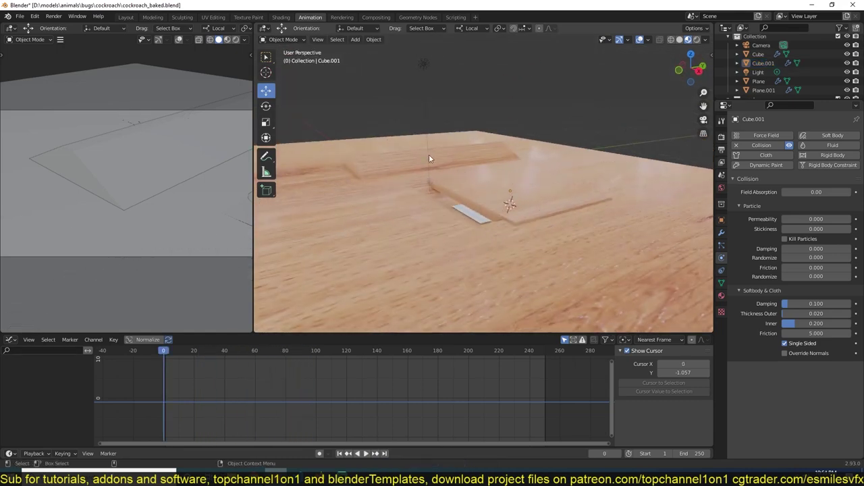
{"action": "left_click", "coordinate": [559, 217]}
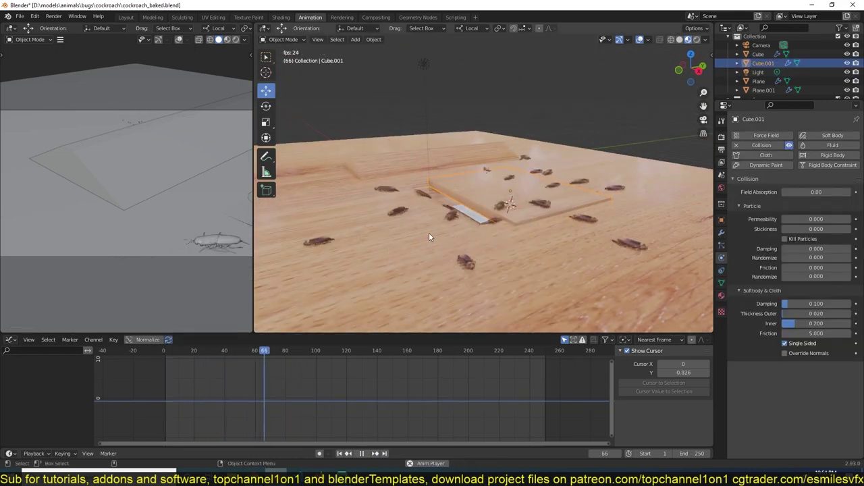
{"action": "key", "text": "space"}
{"action": "left_click", "coordinate": [528, 202]}
{"action": "mouse_move", "coordinate": [472, 218]}
{"action": "middle_mouse_down"}
{"action": "mouse_move", "coordinate": [520, 204]}
{"action": "mouse_move", "coordinate": [522, 279]}
{"action": "middle_mouse_up"}
{"action": "key", "text": "shift+z"}
{"action": "key", "text": "KP_1"}
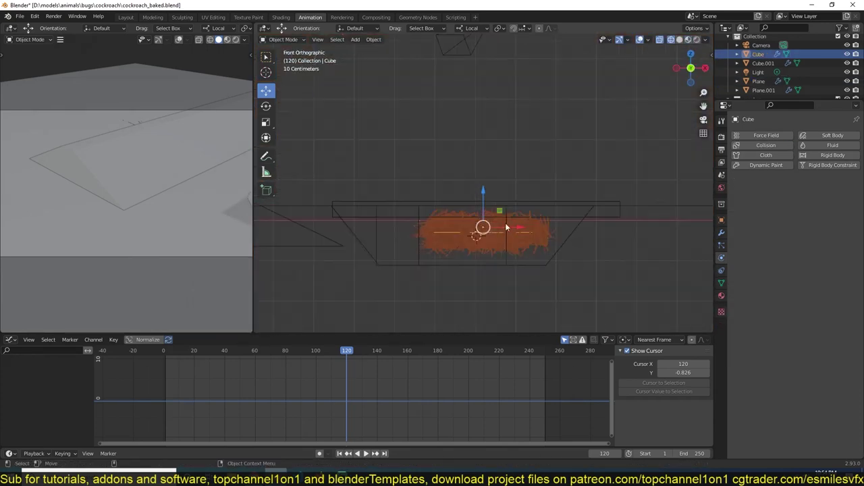
{"action": "key", "text": "shift+z"}
Switch the viewport to Material Preview and play the swarm animation
{"action": "middle_click_drag", "start_coordinate": [540, 239], "coordinate": [472, 256]}
{"action": "left_click", "coordinate": [163, 407]}
{"action": "middle_click_drag", "start_coordinate": [513, 202], "coordinate": [683, 39]}
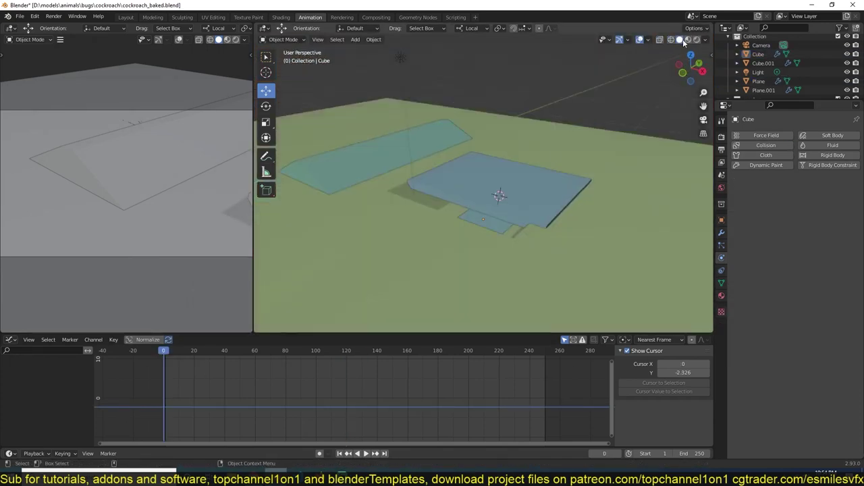
{"action": "left_click", "coordinate": [688, 39]}
{"action": "key", "text": "space"}
{"action": "middle_click_drag", "start_coordinate": [541, 127], "coordinate": [547, 108]}
Toggle the Face Orientation overlay to check normals, then save again
{"action": "left_click", "coordinate": [626, 40]}
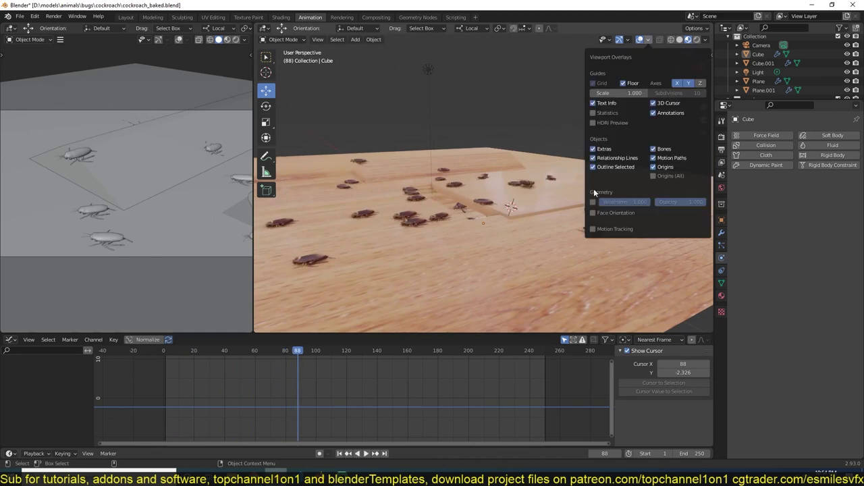
{"action": "left_click", "coordinate": [591, 215]}
{"action": "middle_click_drag", "start_coordinate": [465, 201], "coordinate": [513, 155]}
{"action": "key", "text": "space"}
{"action": "left_click", "coordinate": [626, 40]}
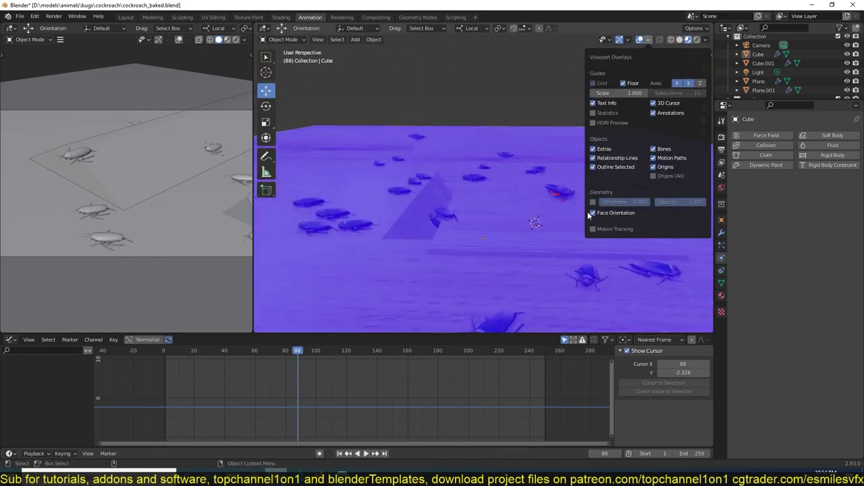
{"action": "left_click", "coordinate": [627, 39]}
{"action": "left_click", "coordinate": [591, 214]}
{"action": "key", "text": "ctrl+s"}
Move the block and table plane into a new collection named 'c'
{"action": "right_click_drag", "start_coordinate": [198, 377], "coordinate": [164, 387], "text": "shift"}
{"action": "left_click", "coordinate": [537, 215]}
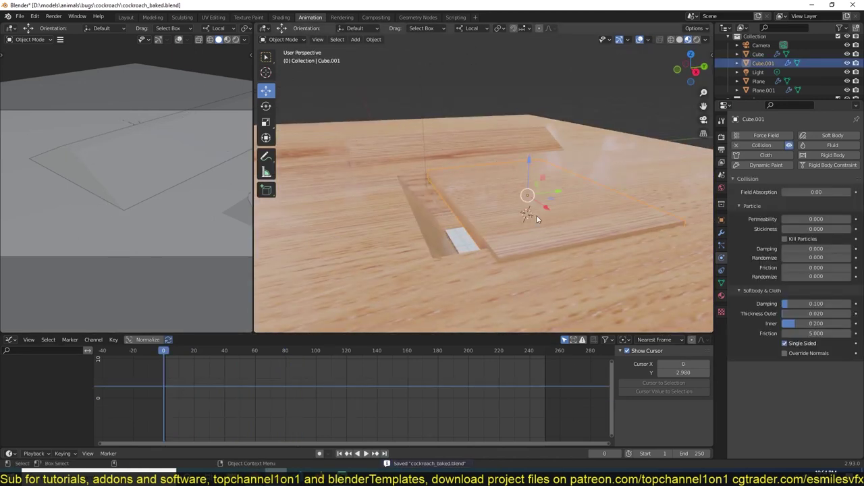
{"action": "left_click", "coordinate": [569, 194]}
{"action": "key", "text": "m"}
{"action": "left_click", "coordinate": [569, 194]}
{"action": "type", "text": "c"}
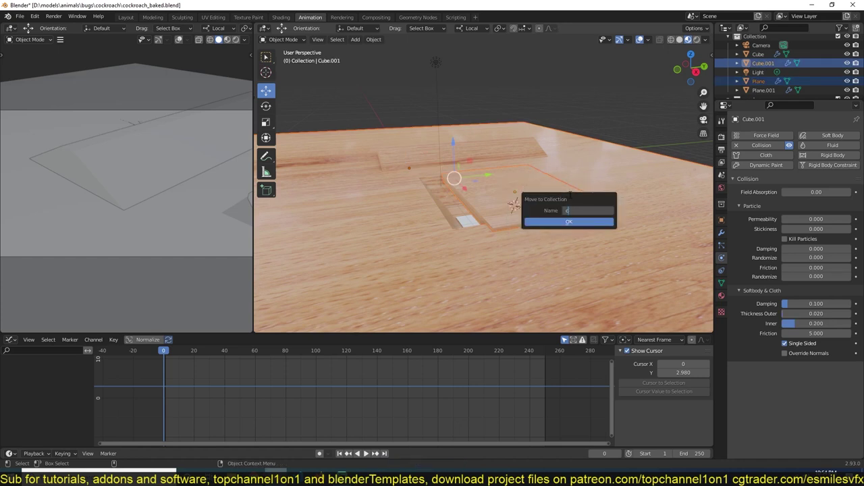
Set the boids' Collision Collection to c, delete the extra object, and replay the swarm
{"action": "left_click", "coordinate": [721, 246]}
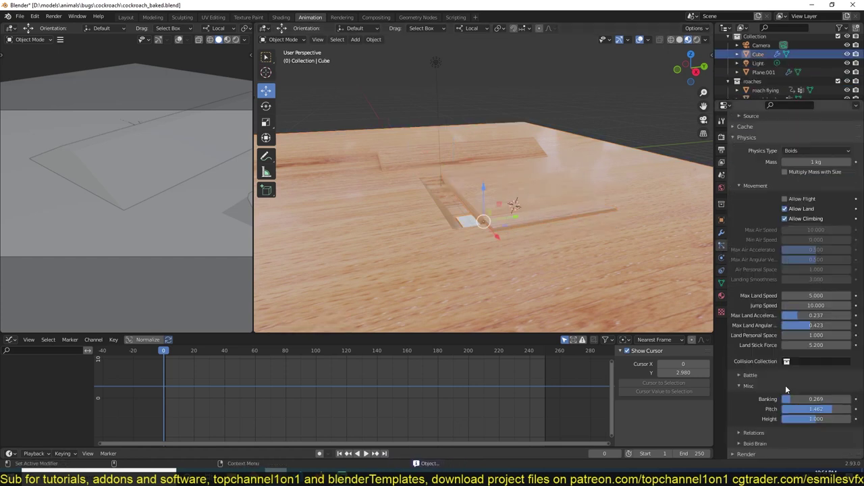
{"action": "scroll", "coordinate": [790, 270], "scroll_direction": "down", "scroll_amount": 5}
{"action": "key", "text": "ctrl+s"}
{"action": "key", "text": "space"}
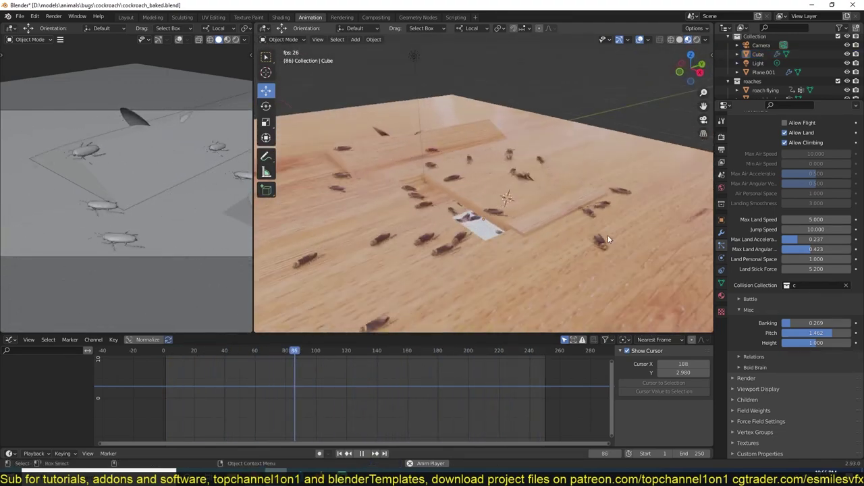
{"action": "key", "text": "Delete"}
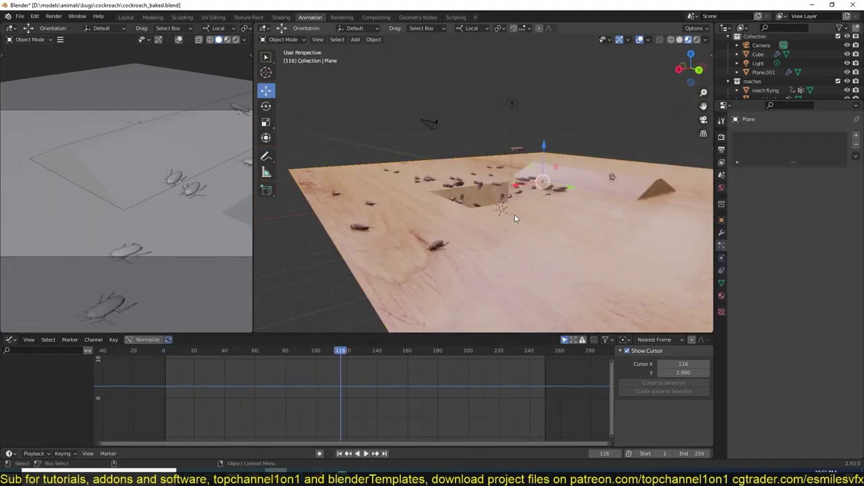
{"action": "mouse_move", "coordinate": [459, 199]}
{"action": "middle_mouse_down"}
{"action": "mouse_move", "coordinate": [376, 266]}
{"action": "mouse_move", "coordinate": [631, 205]}
{"action": "mouse_move", "coordinate": [608, 169]}
{"action": "middle_mouse_up"}
{"action": "key", "text": "Escape"}
{"action": "key", "text": "space"}
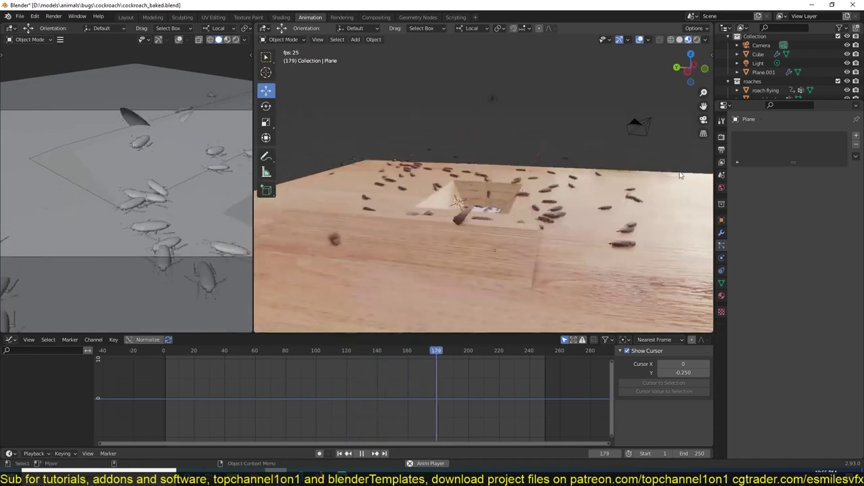
Untick Scene World in Viewport Shading to use the scene's own lights, and save
{"action": "left_click", "coordinate": [706, 39]}
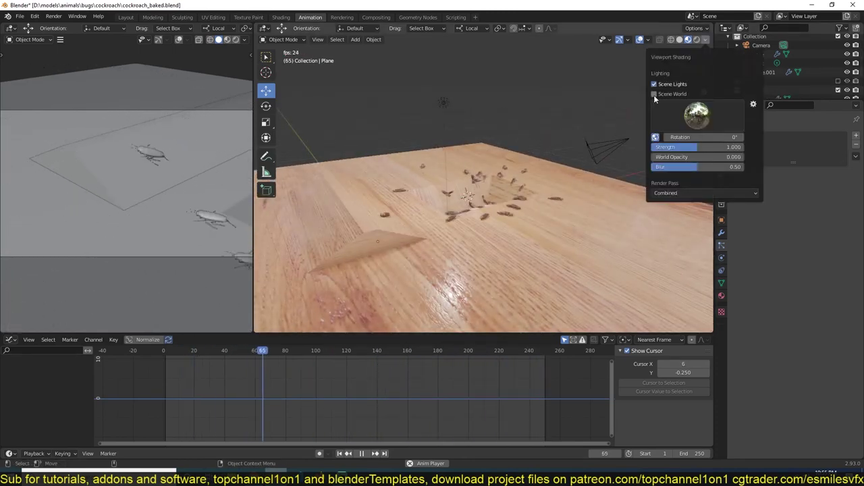
{"action": "left_click", "coordinate": [654, 93]}
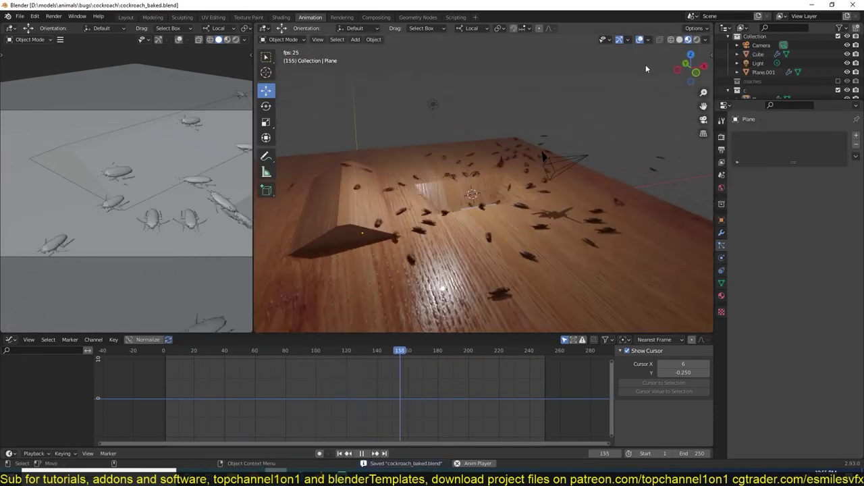
{"action": "key", "text": "ctrl+s"}
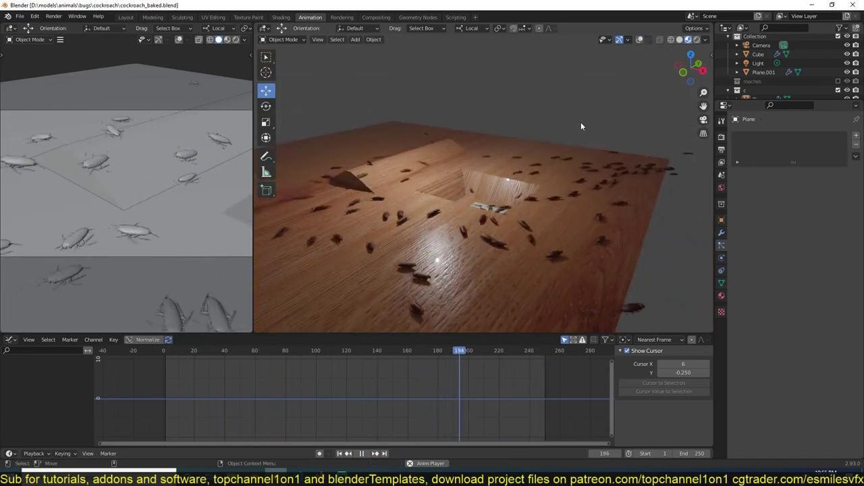
{"action": "key", "text": "Escape"}
Add four loop cuts across the table plane and extrude faces into pit steps
{"action": "left_click", "coordinate": [639, 39]}
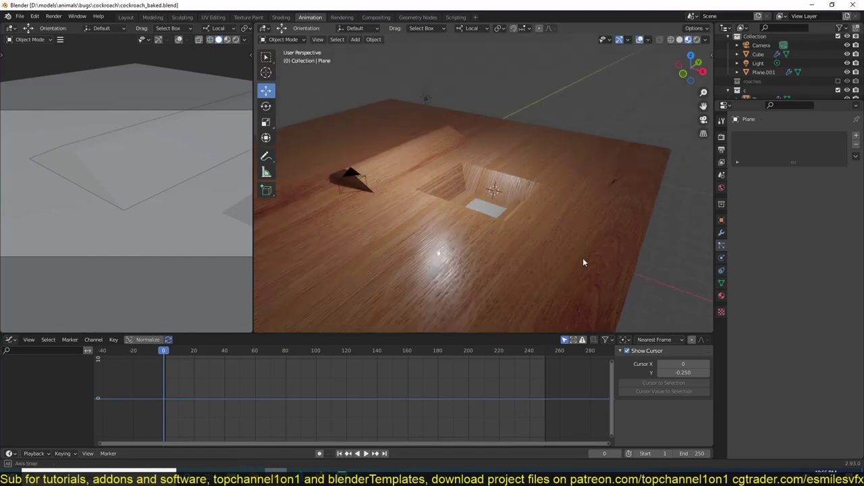
{"action": "key", "text": "Tab"}
{"action": "key", "text": "ctrl+r"}
{"action": "scroll", "coordinate": [568, 199], "scroll_direction": "up", "scroll_amount": 3}
{"action": "left_click", "coordinate": [569, 200]}
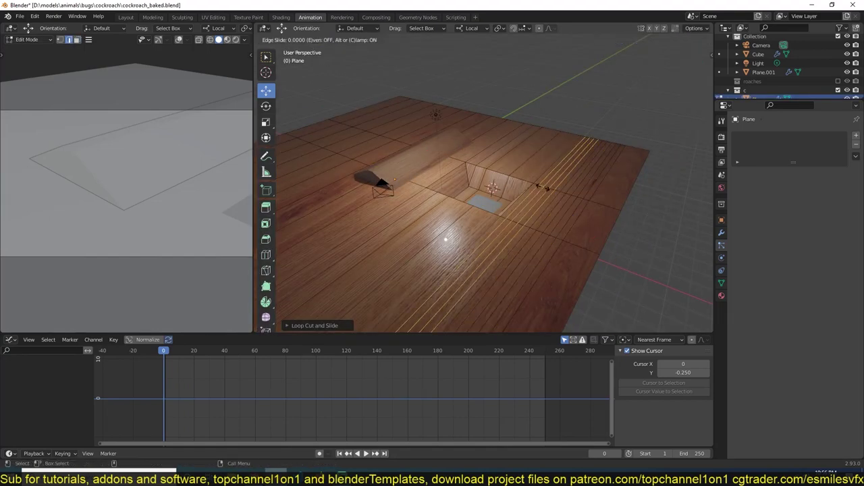
{"action": "left_click", "coordinate": [556, 228]}
{"action": "key", "text": "e"}
{"action": "left_click", "coordinate": [572, 209]}
{"action": "middle_click_drag", "start_coordinate": [573, 210], "coordinate": [578, 241]}
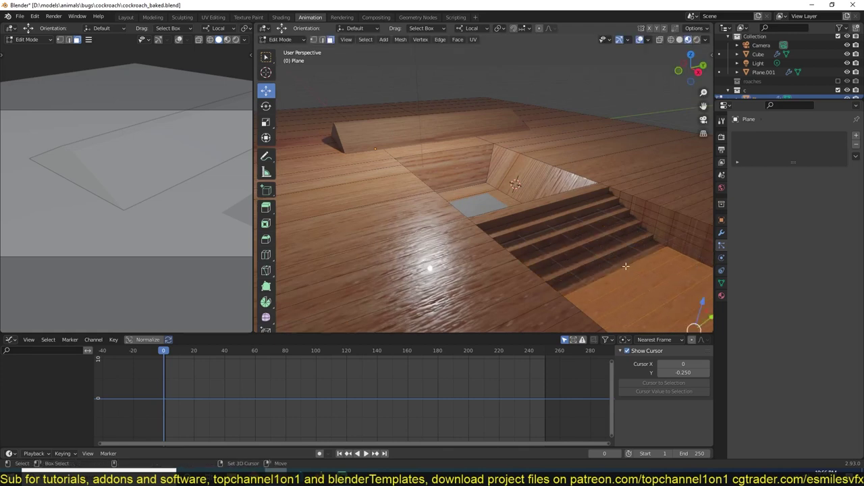
Extrude an edge face about 1.047 m upward into a tall wall
{"action": "middle_click_drag", "start_coordinate": [628, 281], "coordinate": [580, 245]}
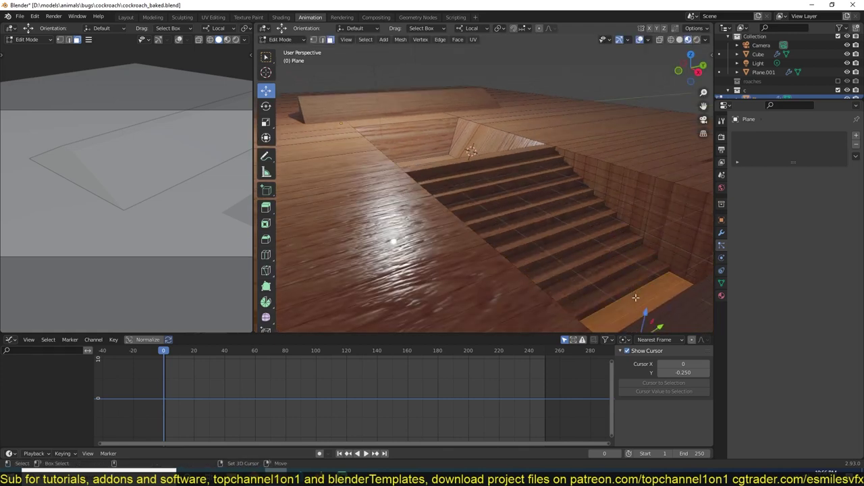
{"action": "mouse_move", "coordinate": [635, 297]}
{"action": "middle_mouse_down"}
{"action": "mouse_move", "coordinate": [594, 236]}
{"action": "mouse_move", "coordinate": [576, 240]}
{"action": "middle_mouse_up"}
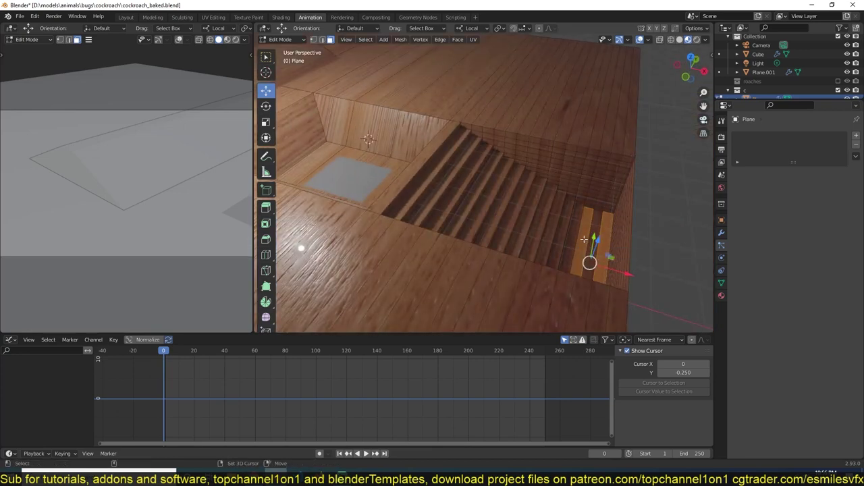
{"action": "key", "text": "e"}
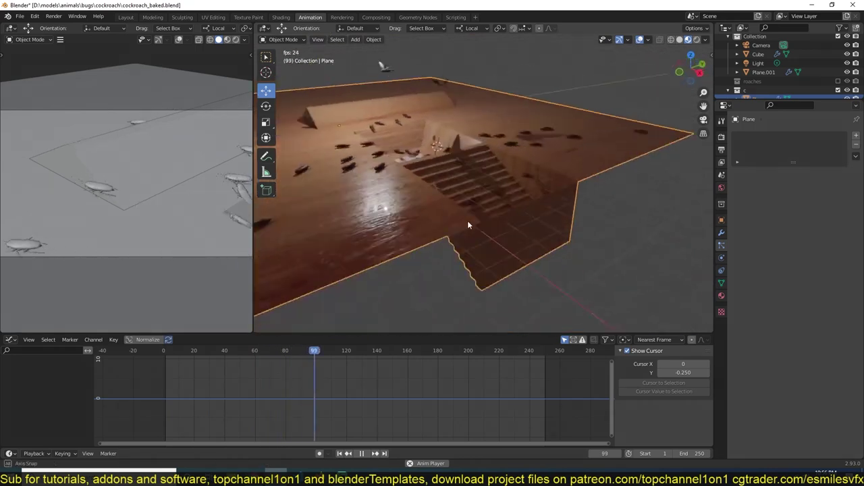
{"action": "mouse_move", "coordinate": [467, 220]}
{"action": "middle_mouse_down"}
{"action": "mouse_move", "coordinate": [363, 240]}
{"action": "mouse_move", "coordinate": [642, 122]}
{"action": "middle_mouse_up"}
{"action": "key", "text": "Escape"}
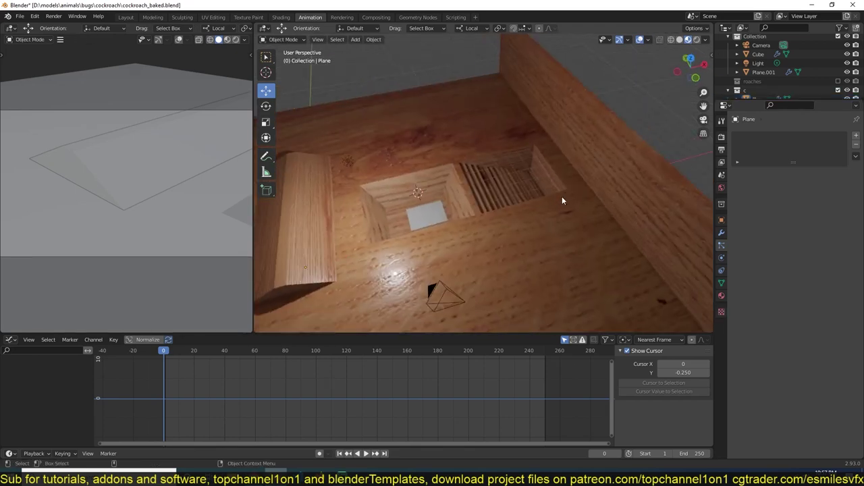
Resize the emitter cube in the pit and test the swarm spreading
{"action": "scroll", "coordinate": [547, 175], "scroll_direction": "up", "scroll_amount": 4}
{"action": "middle_click_drag", "start_coordinate": [552, 188], "coordinate": [528, 190]}
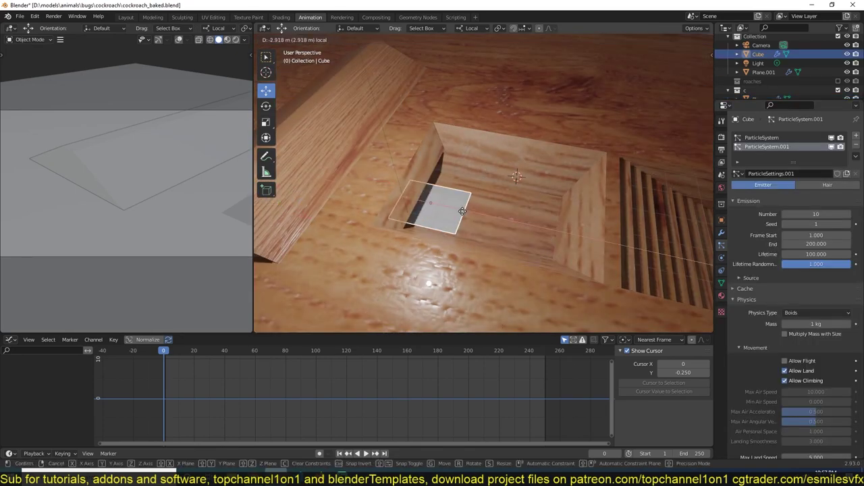
{"action": "left_click", "coordinate": [451, 203]}
{"action": "mouse_move", "coordinate": [451, 203]}
{"action": "middle_mouse_down"}
{"action": "mouse_move", "coordinate": [464, 194]}
{"action": "mouse_move", "coordinate": [563, 210]}
{"action": "middle_mouse_up"}
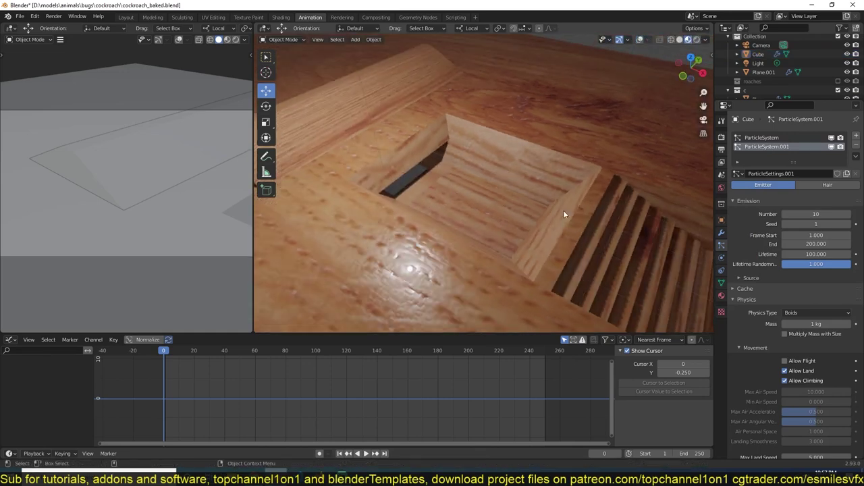
{"action": "key", "text": "space"}
{"action": "mouse_move", "coordinate": [504, 243]}
{"action": "middle_mouse_down"}
{"action": "mouse_move", "coordinate": [443, 220]}
{"action": "mouse_move", "coordinate": [532, 234]}
{"action": "mouse_move", "coordinate": [584, 229]}
{"action": "mouse_move", "coordinate": [513, 239]}
{"action": "mouse_move", "coordinate": [393, 208]}
{"action": "mouse_move", "coordinate": [378, 154]}
{"action": "middle_mouse_up"}
{"action": "key", "text": "Escape"}
Add a point light inside the pit and colour it red
{"action": "key", "text": "shift+a"}
{"action": "left_click", "coordinate": [408, 148]}
{"action": "left_click", "coordinate": [721, 258]}
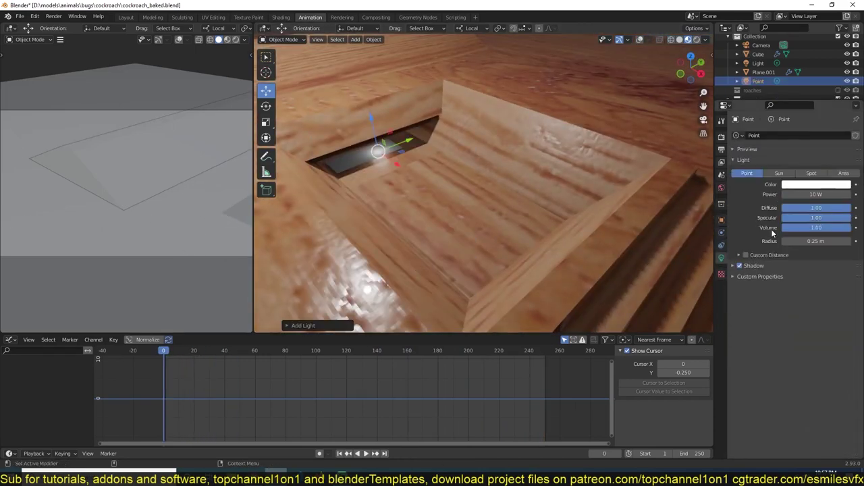
{"action": "left_click", "coordinate": [816, 184]}
{"action": "left_click", "coordinate": [787, 110]}
{"action": "left_click", "coordinate": [816, 184]}
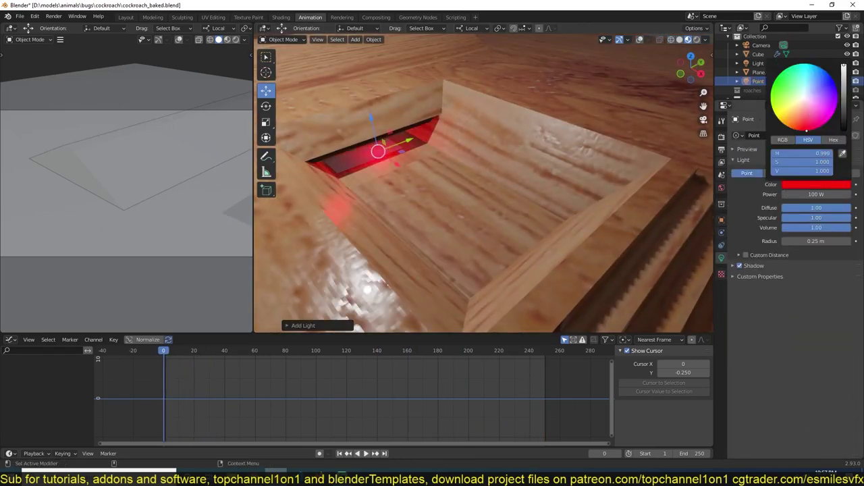
{"action": "left_click", "coordinate": [791, 107]}
{"action": "left_click", "coordinate": [376, 108]}
Make it a 100 W rectangular area light of 0.389 × 2.41 m, rotated along the pit
{"action": "left_click", "coordinate": [844, 173]}
{"action": "scroll", "coordinate": [522, 207], "scroll_direction": "up", "scroll_amount": 3}
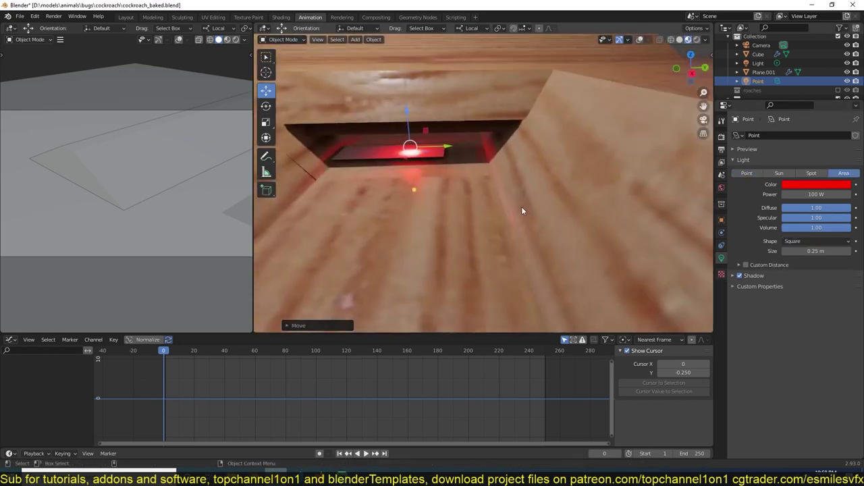
{"action": "middle_click_drag", "start_coordinate": [521, 207], "coordinate": [434, 141]}
{"action": "left_click_drag", "start_coordinate": [479, 112], "coordinate": [829, 241]}
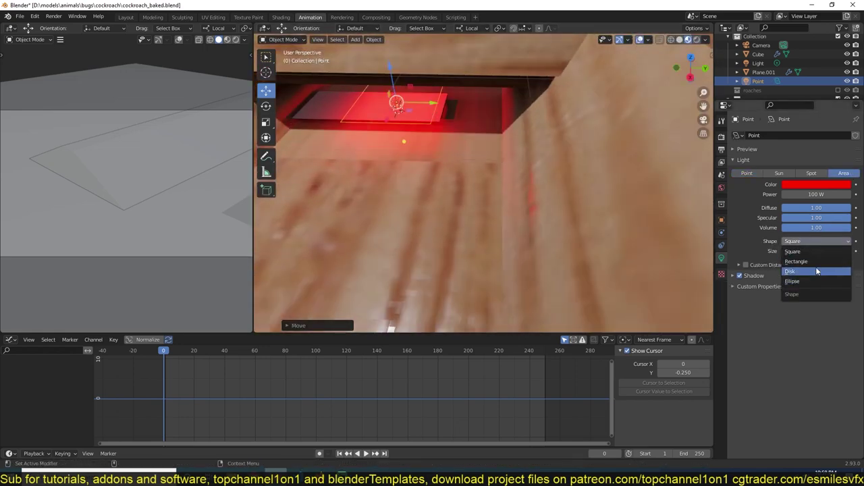
{"action": "left_click", "coordinate": [796, 261]}
{"action": "mouse_move", "coordinate": [442, 102]}
{"action": "left_mouse_down"}
{"action": "mouse_move", "coordinate": [558, 108]}
{"action": "mouse_move", "coordinate": [578, 97]}
{"action": "left_mouse_up"}
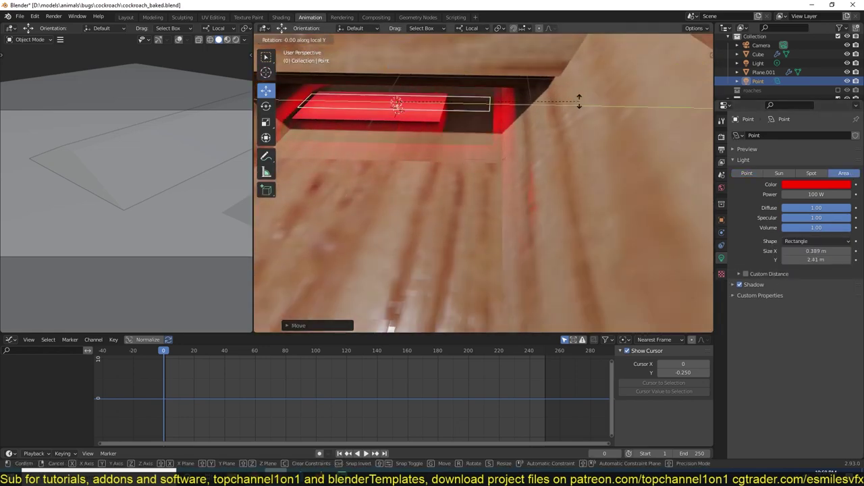
{"action": "key", "text": "r"}
{"action": "left_click", "coordinate": [578, 100]}
{"action": "middle_click_drag", "start_coordinate": [541, 105], "coordinate": [507, 91]}
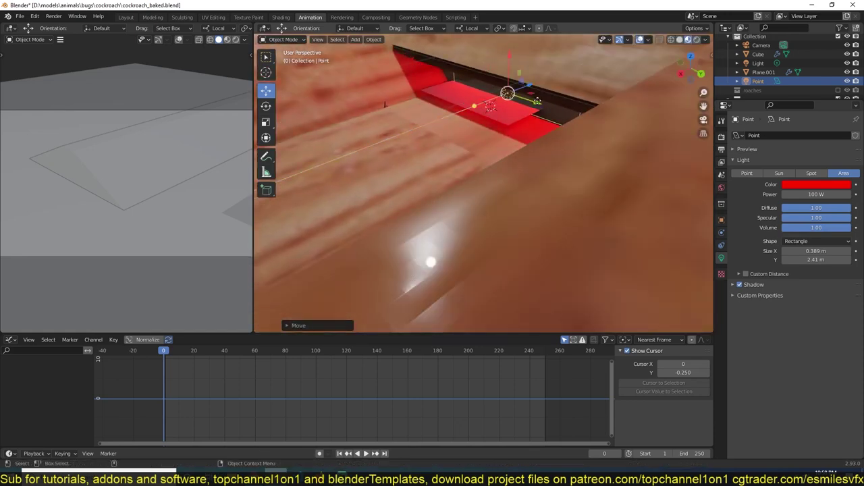
{"action": "left_click", "coordinate": [507, 90]}
{"action": "middle_click_drag", "start_coordinate": [432, 112], "coordinate": [577, 234]}
Move the main Light above the table and make it a red spot light
{"action": "scroll", "coordinate": [577, 234], "scroll_direction": "down", "scroll_amount": 5}
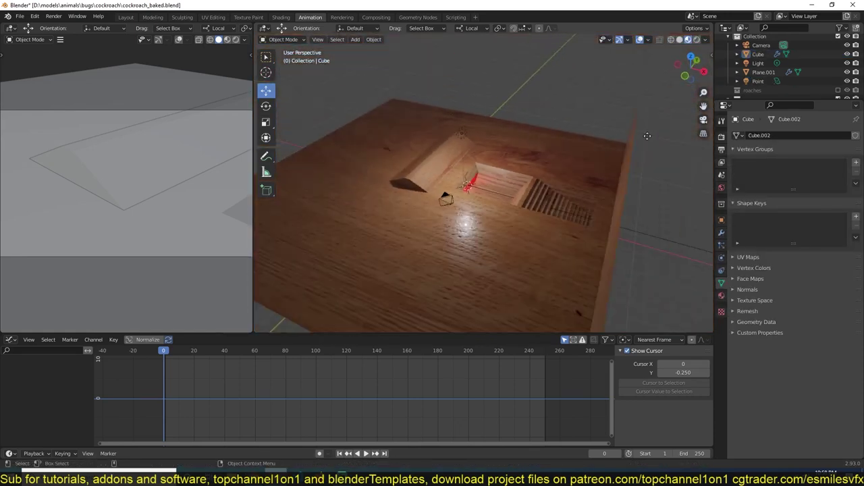
{"action": "left_click", "coordinate": [468, 133]}
{"action": "key", "text": "g"}
{"action": "left_click", "coordinate": [345, 125]}
{"action": "left_click", "coordinate": [811, 174]}
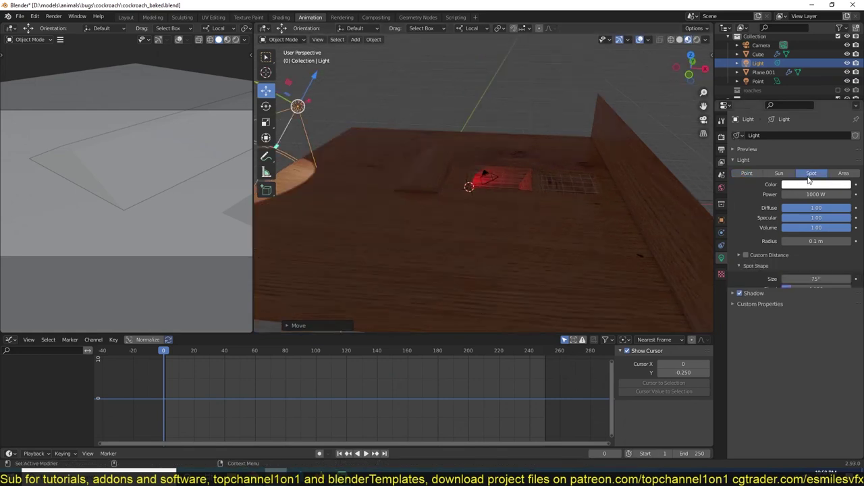
{"action": "left_click", "coordinate": [816, 184]}
Darken the World colour to near-black (value 0.064) and preview the lighting
{"action": "left_click", "coordinate": [831, 94]}
{"action": "left_click", "coordinate": [721, 188]}
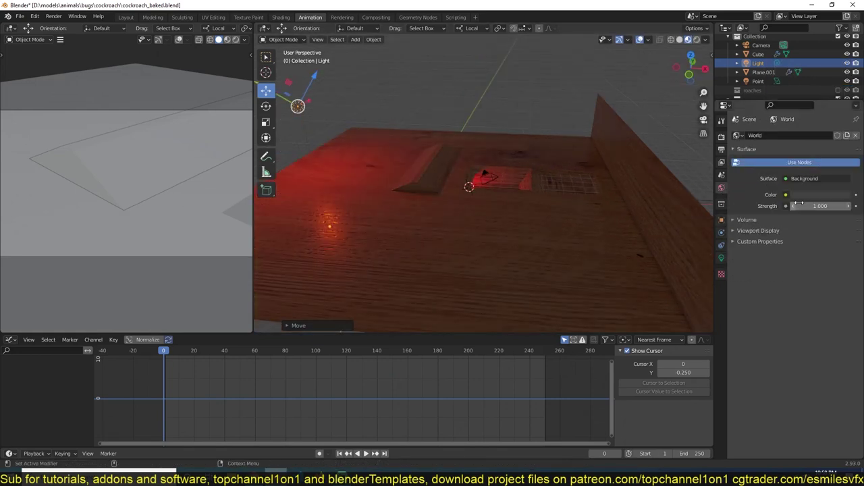
{"action": "left_click", "coordinate": [816, 195]}
{"action": "left_click_drag", "start_coordinate": [843, 71], "coordinate": [843, 128]}
{"action": "key", "text": "space"}
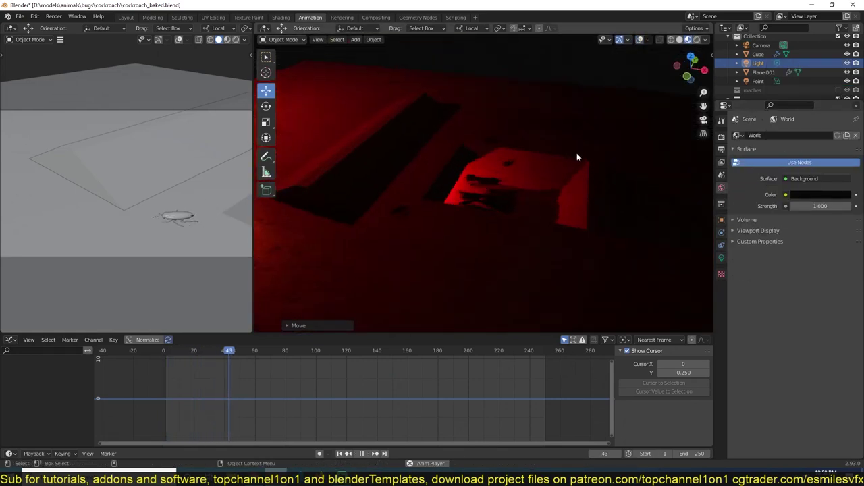
{"action": "left_click", "coordinate": [817, 195]}
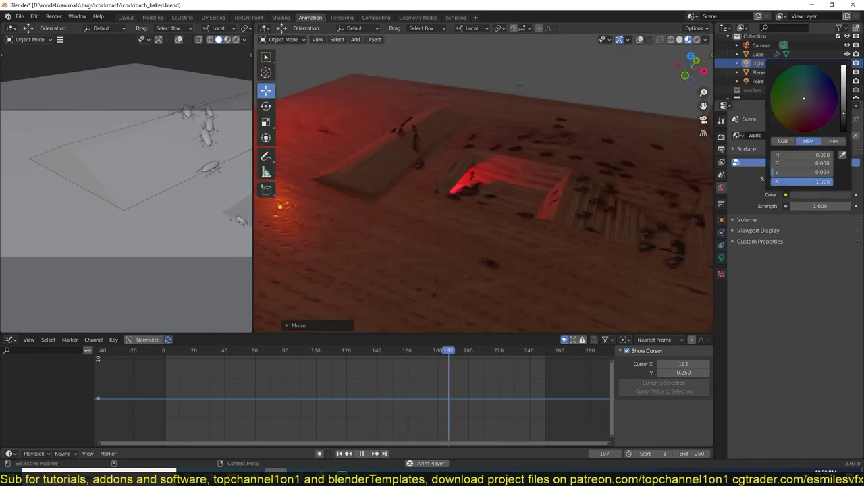